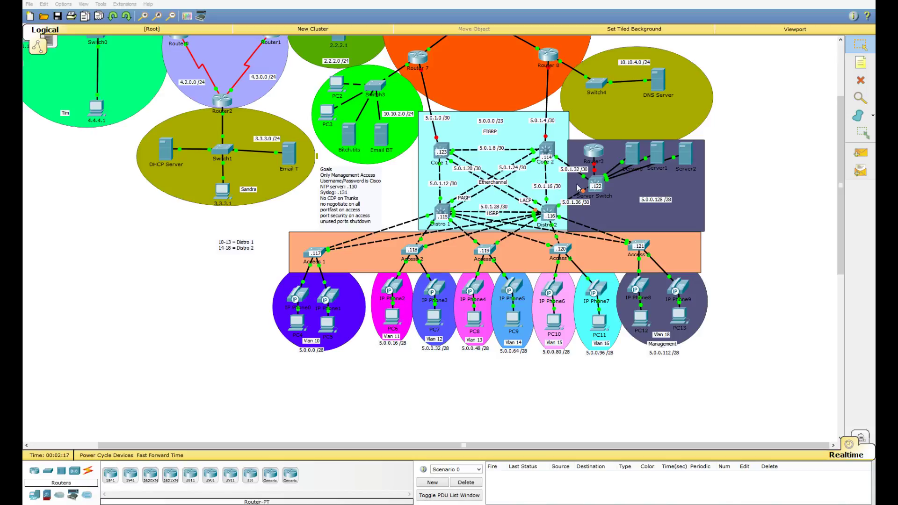
Step: Circle the Distro 1 and Distro 2 switches with the annotation pen and erase the marks
mouse_move(442, 197)
left_mouse_down()
mouse_move(422, 220)
mouse_move(400, 201)
mouse_move(519, 199)
mouse_move(542, 216)
left_mouse_up()
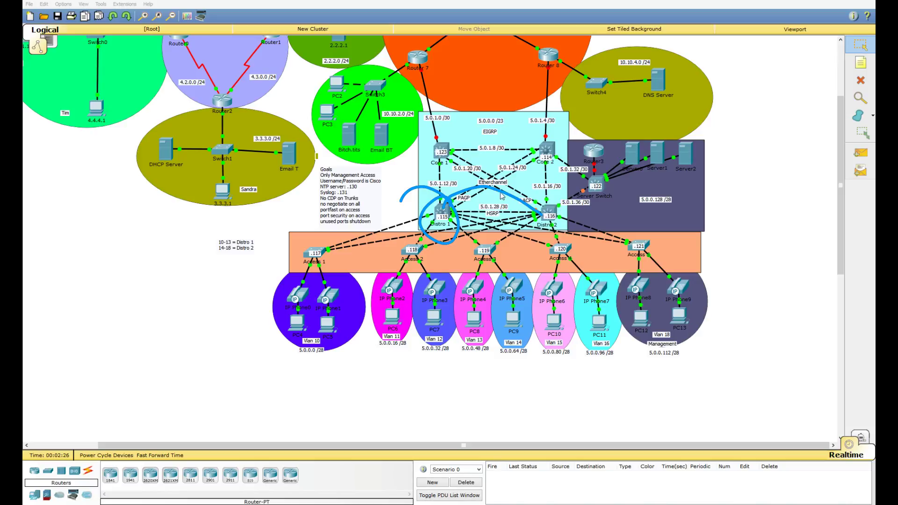
mouse_move(533, 196)
left_mouse_down()
mouse_move(522, 211)
mouse_move(500, 214)
left_mouse_up()
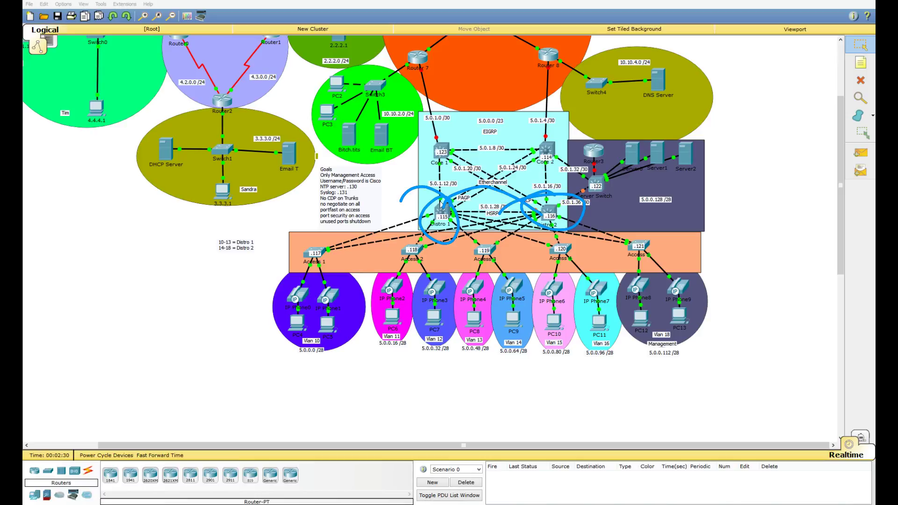
key("e")
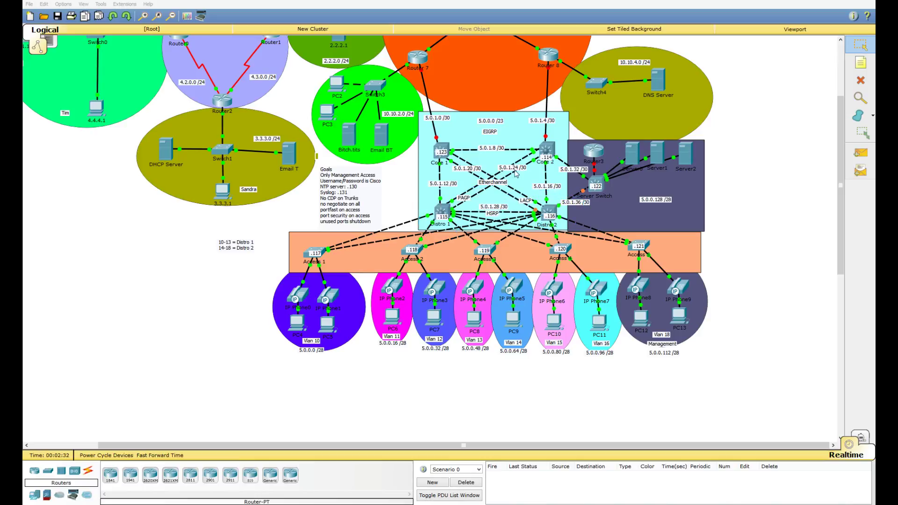
Step: Circle Distro 2 and outline the access-layer VLANs as two halves with the annotation pen, ending with a clear screen
left_click_drag(563, 184, 560, 188)
left_click_drag(475, 209, 577, 206)
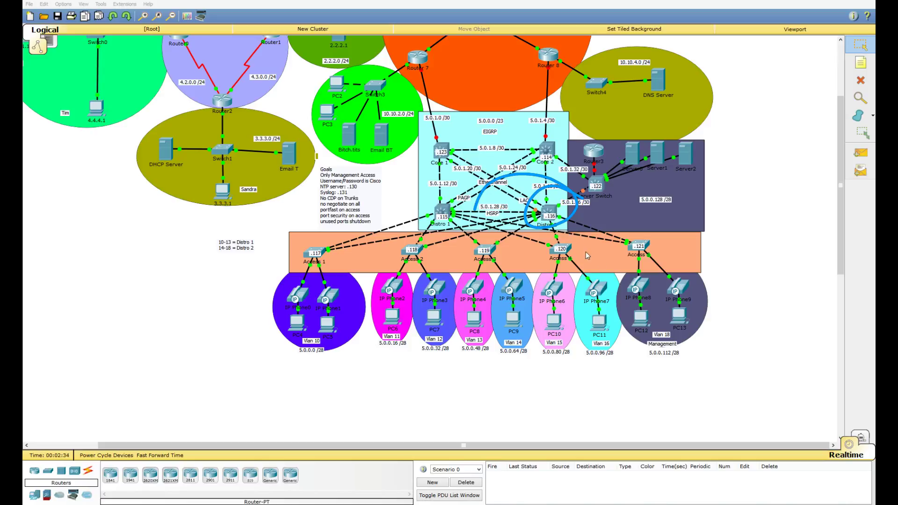
mouse_move(245, 362)
left_mouse_down()
mouse_move(502, 395)
mouse_move(491, 262)
mouse_move(260, 268)
left_mouse_up()
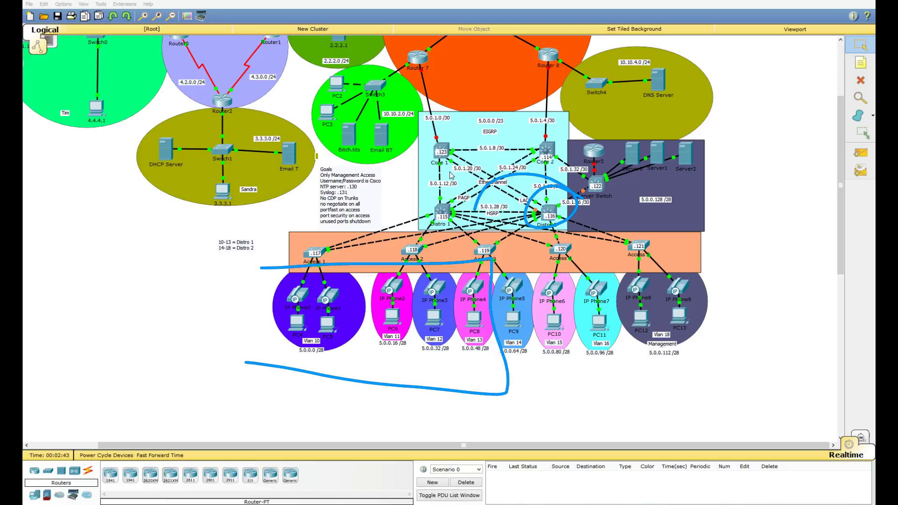
mouse_move(515, 412)
left_mouse_down()
mouse_move(497, 250)
mouse_move(701, 245)
left_mouse_up()
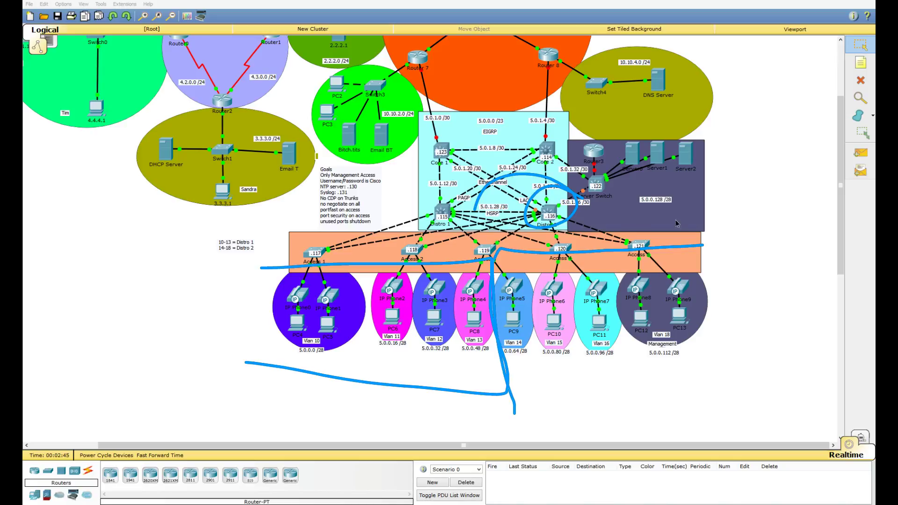
left_click_drag(493, 364, 761, 376)
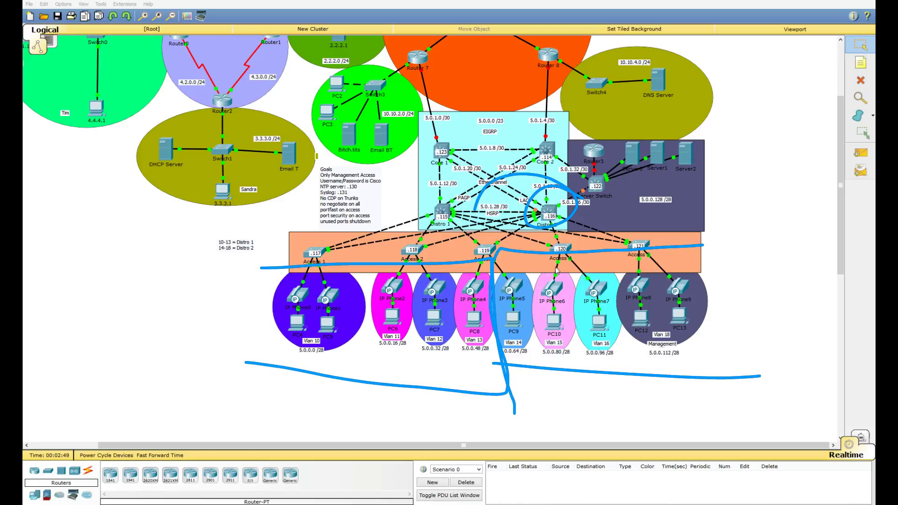
key("Escape")
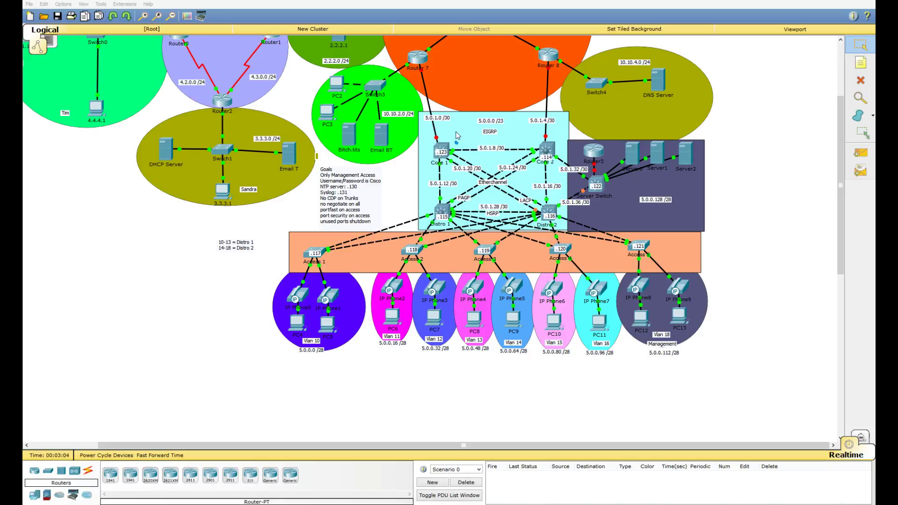
Step: Circle the Core 1 and Core 2 switches and the Server Switch with its server area, and clear the annotations
mouse_move(458, 142)
left_mouse_down()
mouse_move(467, 171)
mouse_move(348, 142)
left_mouse_up()
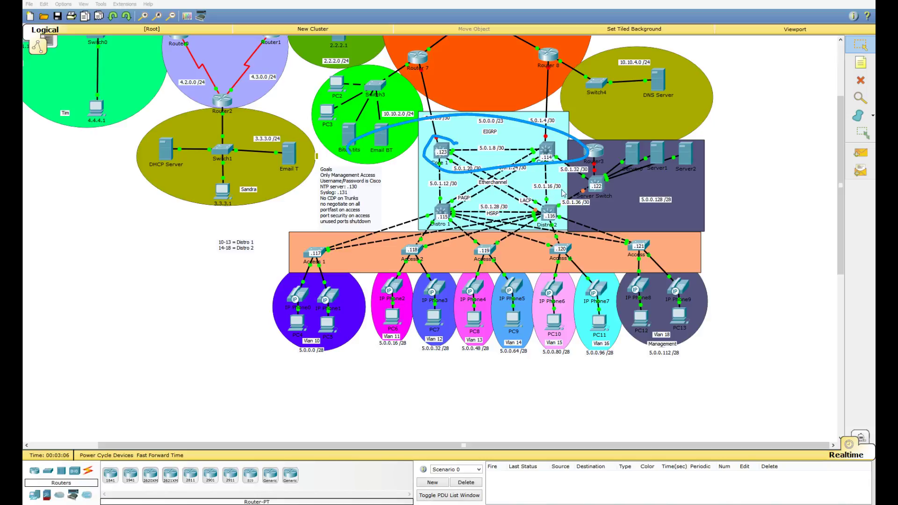
mouse_move(617, 177)
left_mouse_down()
mouse_move(626, 218)
mouse_move(548, 181)
left_mouse_up()
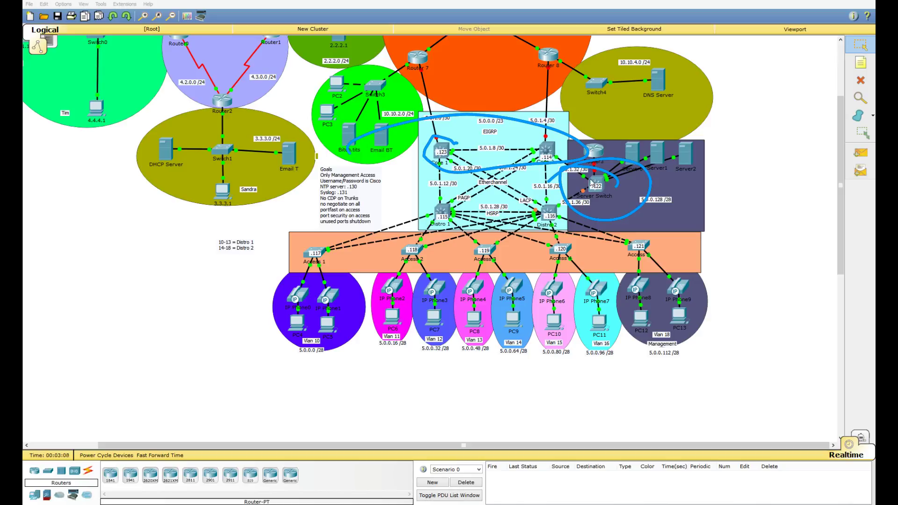
mouse_move(629, 200)
left_mouse_down()
mouse_move(661, 167)
mouse_move(596, 221)
mouse_move(729, 197)
mouse_move(711, 219)
left_mouse_up()
key("Escape")
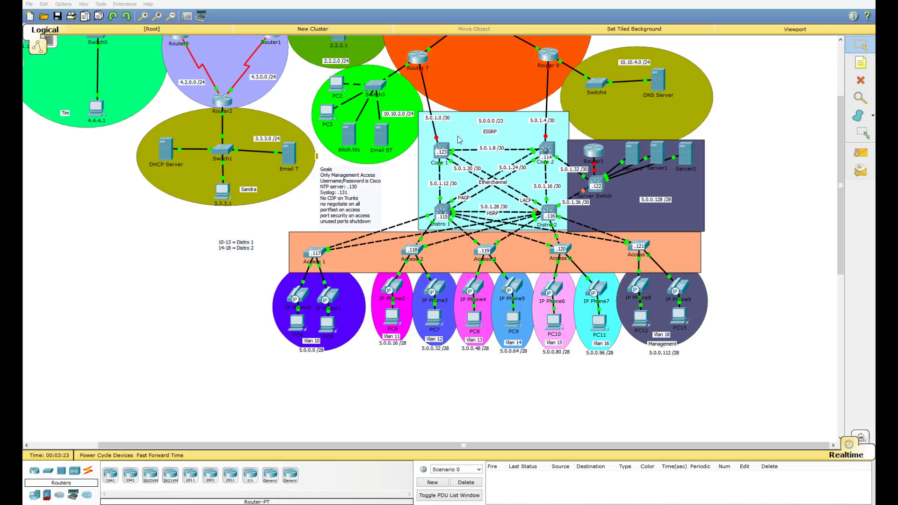
Step: Mark the link ends around Core 1, Core 2 and the distribution switches with small pen circles, and clear them
left_click_drag(459, 139, 442, 160)
left_click_drag(448, 125, 437, 140)
mouse_move(540, 128)
left_mouse_down()
mouse_move(535, 152)
mouse_move(562, 155)
mouse_move(550, 161)
left_mouse_up()
mouse_move(470, 183)
left_mouse_down()
mouse_move(458, 210)
mouse_move(475, 186)
left_mouse_up()
mouse_move(532, 192)
left_mouse_down()
mouse_move(526, 208)
mouse_move(539, 193)
left_mouse_up()
left_click_drag(520, 150, 537, 169)
mouse_move(472, 153)
left_mouse_down()
mouse_move(458, 165)
mouse_move(475, 155)
left_mouse_up()
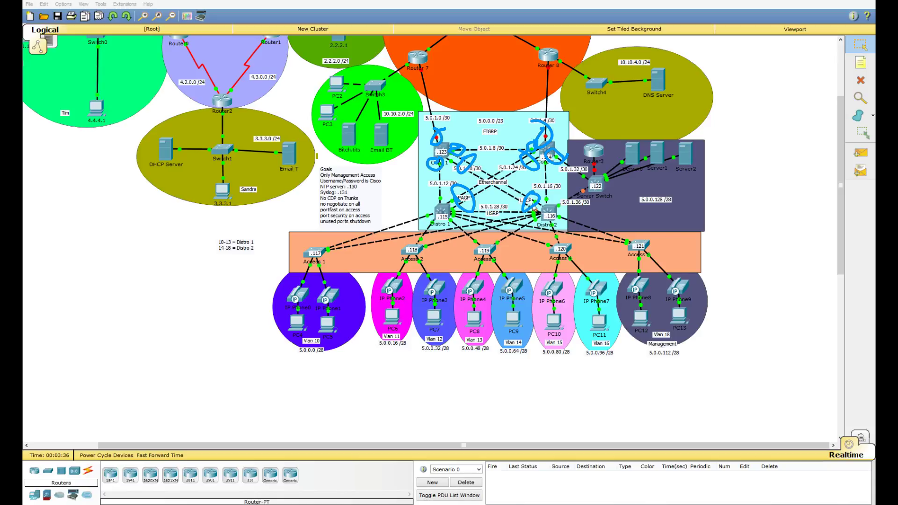
key("Escape")
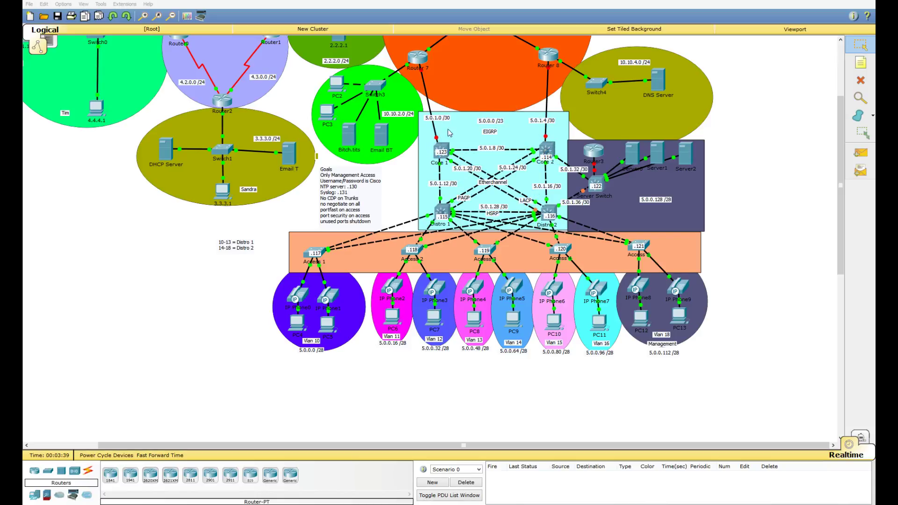
Step: Draw one loop around both core switches and another around the Server Switch, and remove the pen marks
mouse_move(494, 133)
left_mouse_down()
mouse_move(411, 155)
mouse_move(350, 130)
left_mouse_up()
left_click_drag(585, 168, 565, 191)
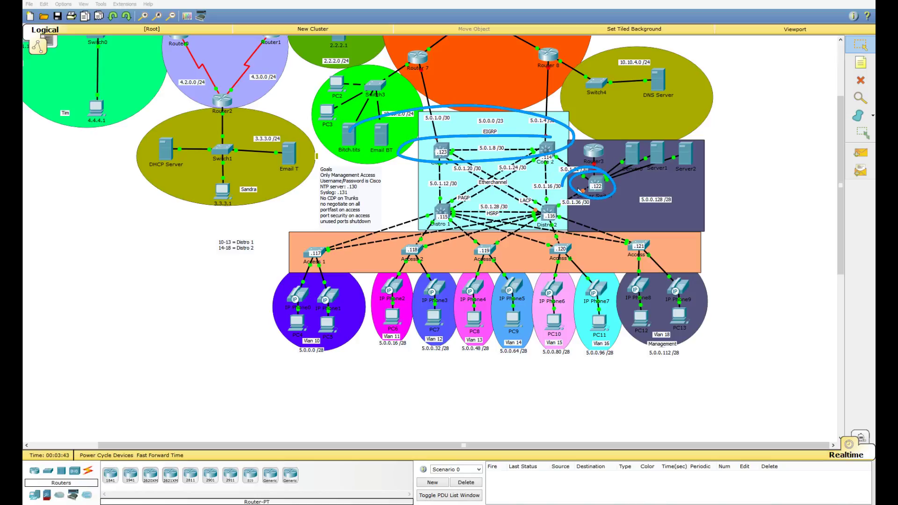
key("Escape")
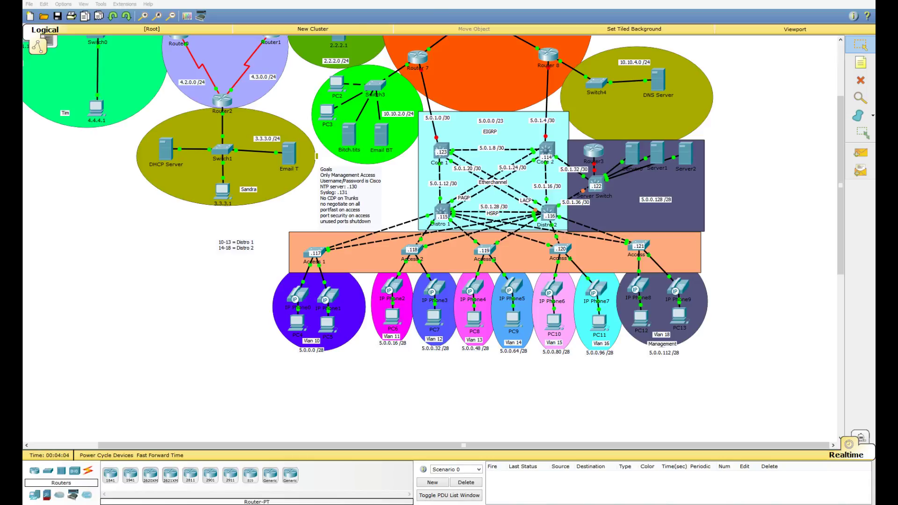
Step: Draw lines outward from both core switches, loop the distribution layer and the whole access layer, and clear the drawing
mouse_move(446, 155)
left_mouse_down()
mouse_move(264, 239)
mouse_move(360, 94)
left_mouse_up()
left_click_drag(553, 146, 629, 84)
left_click_drag(578, 57, 544, 141)
left_click_drag(429, 87, 453, 143)
mouse_move(512, 189)
left_mouse_down()
mouse_move(329, 169)
mouse_move(328, 224)
left_mouse_up()
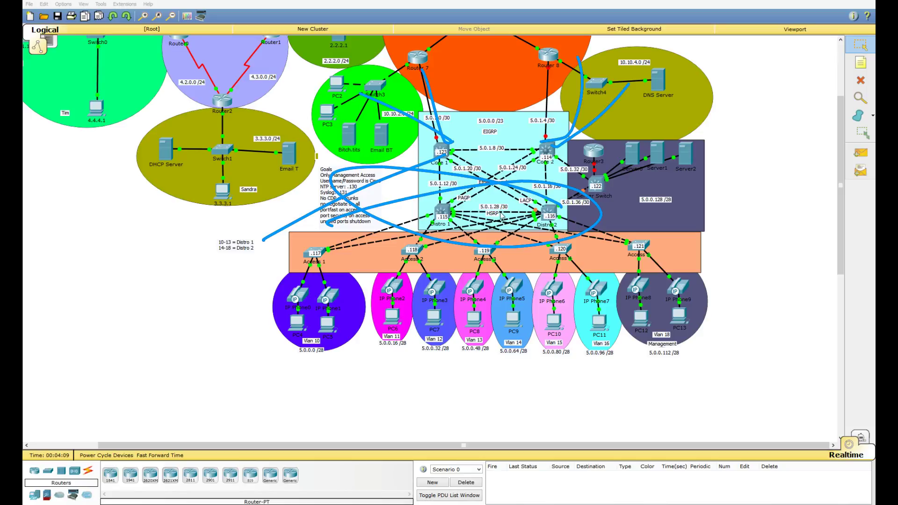
mouse_move(556, 248)
left_mouse_down()
mouse_move(272, 235)
mouse_move(721, 341)
mouse_move(348, 236)
left_mouse_up()
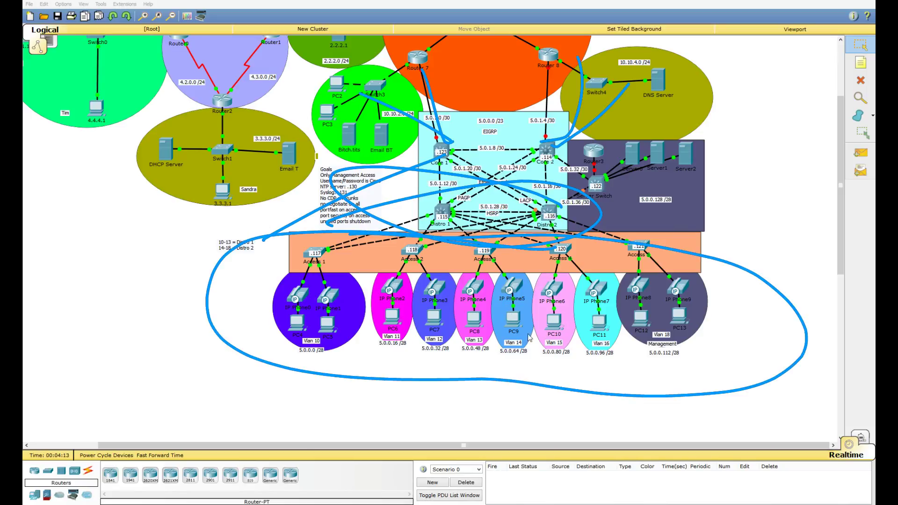
key("Escape")
Step: Circle Core 1, trace its links down to Distro 1 and Distro 2, and clear the pen marks
mouse_move(451, 131)
left_mouse_down()
mouse_move(466, 140)
mouse_move(439, 216)
left_mouse_up()
left_click_drag(442, 148, 548, 233)
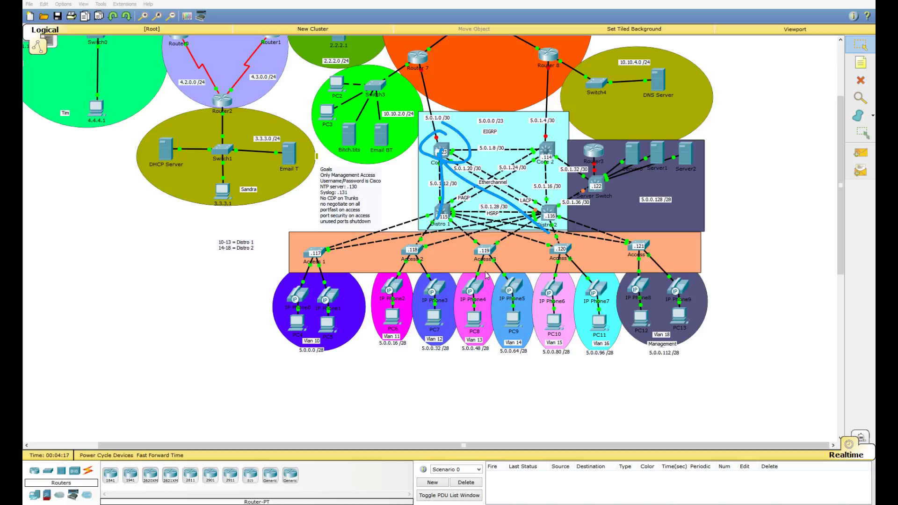
key("Escape")
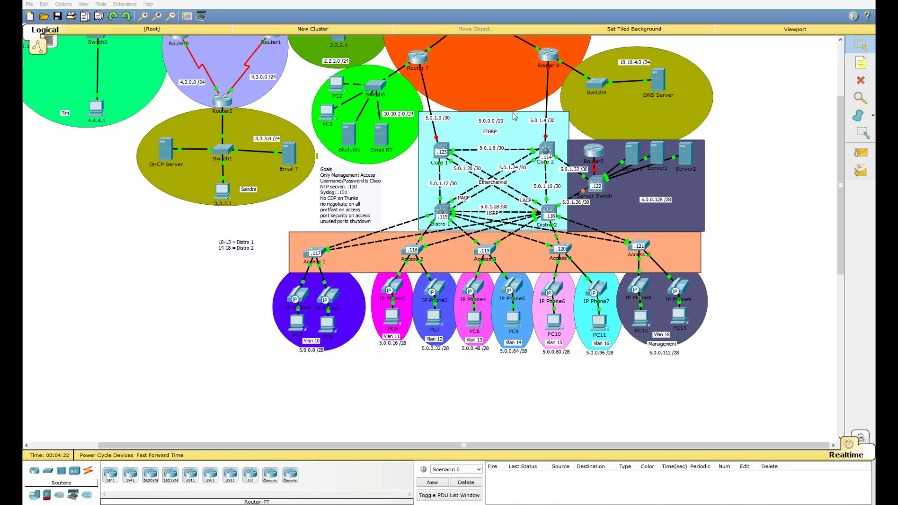
Step: Loop the core layer with the pen, draw strokes up into the orange area, and circle both core switches on a cleared diagram
mouse_move(555, 133)
left_mouse_down()
mouse_move(393, 148)
mouse_move(434, 107)
left_mouse_up()
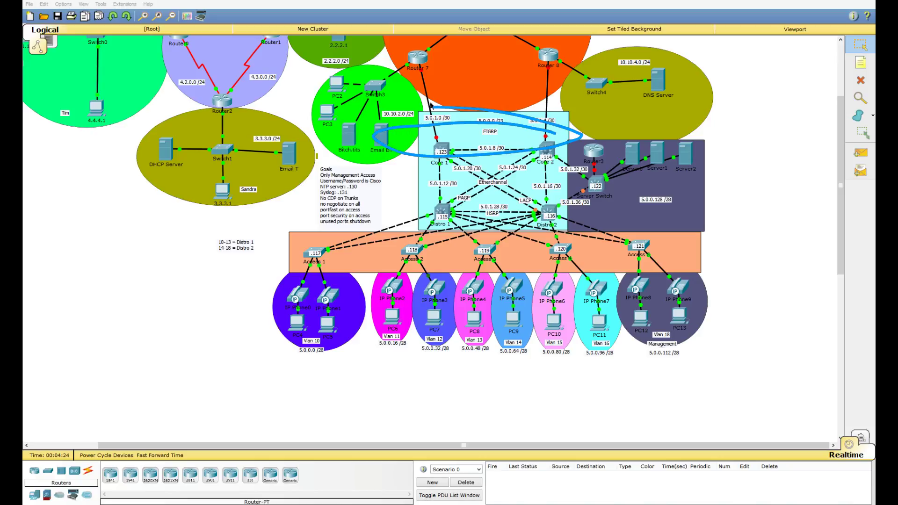
left_click_drag(527, 139, 501, 36)
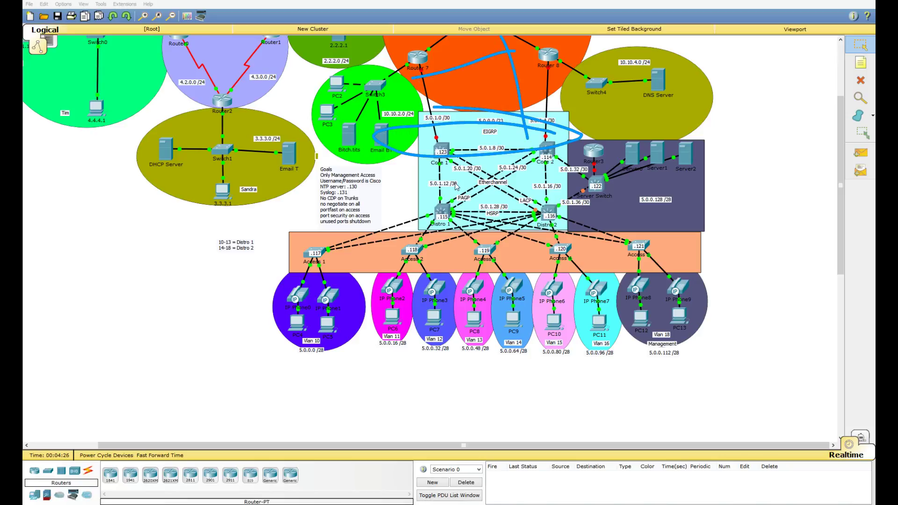
mouse_move(557, 137)
left_mouse_down()
mouse_move(503, 127)
mouse_move(582, 159)
mouse_move(495, 121)
left_mouse_up()
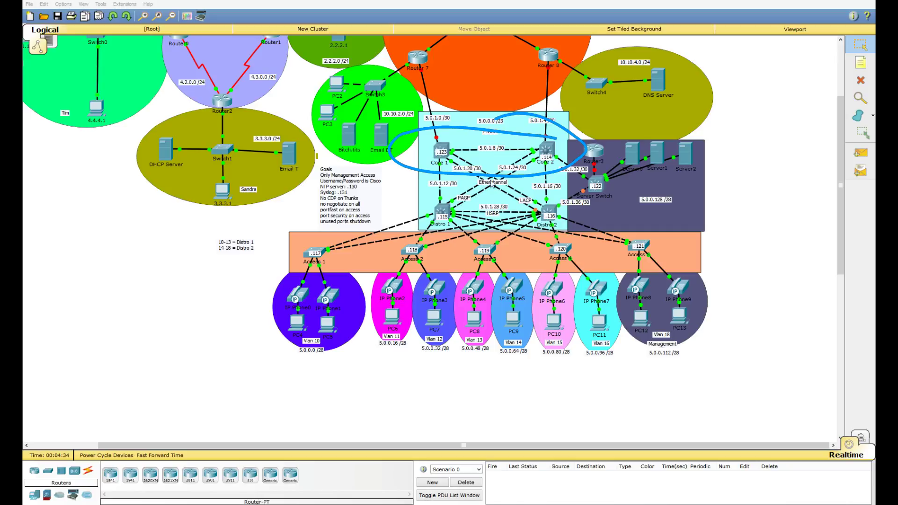
Step: Circle the core uplink ports, outline the internal network, draw strokes across the access VLANs from the routers, and clear everything
mouse_move(434, 154)
left_mouse_down()
mouse_move(258, 335)
mouse_move(707, 362)
mouse_move(667, 217)
mouse_move(610, 205)
mouse_move(702, 178)
mouse_move(655, 125)
mouse_move(633, 186)
mouse_move(601, 202)
mouse_move(503, 136)
mouse_move(460, 144)
mouse_move(417, 126)
left_mouse_up()
mouse_move(558, 125)
left_mouse_down()
mouse_move(523, 129)
mouse_move(545, 136)
left_mouse_up()
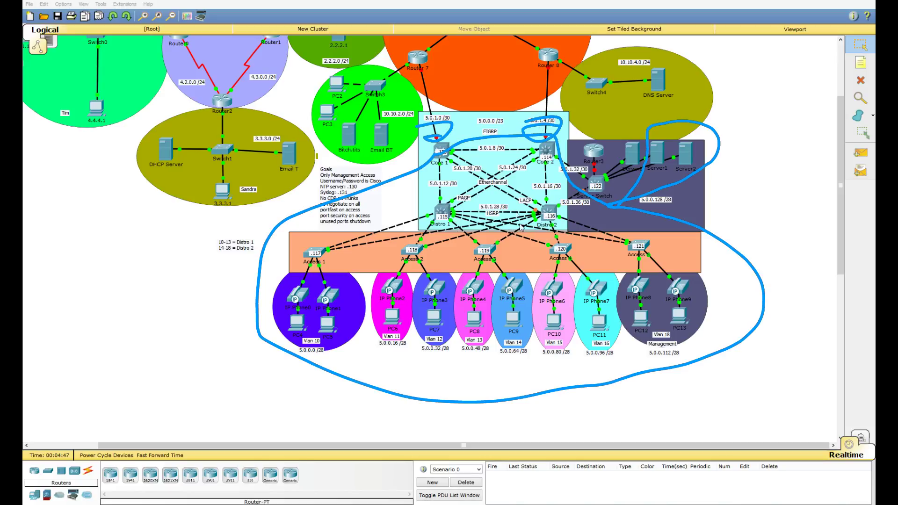
mouse_move(396, 322)
left_mouse_down()
mouse_move(435, 101)
mouse_move(428, 49)
left_mouse_up()
mouse_move(533, 45)
left_mouse_down()
mouse_move(514, 299)
mouse_move(475, 51)
left_mouse_up()
mouse_move(288, 126)
left_mouse_down()
mouse_move(304, 154)
mouse_move(435, 58)
mouse_move(448, 199)
mouse_move(347, 284)
mouse_move(310, 341)
left_mouse_up()
left_click_drag(332, 242, 377, 363)
left_click_drag(543, 253, 630, 353)
mouse_move(552, 339)
left_mouse_down()
mouse_move(608, 281)
mouse_move(677, 234)
left_mouse_up()
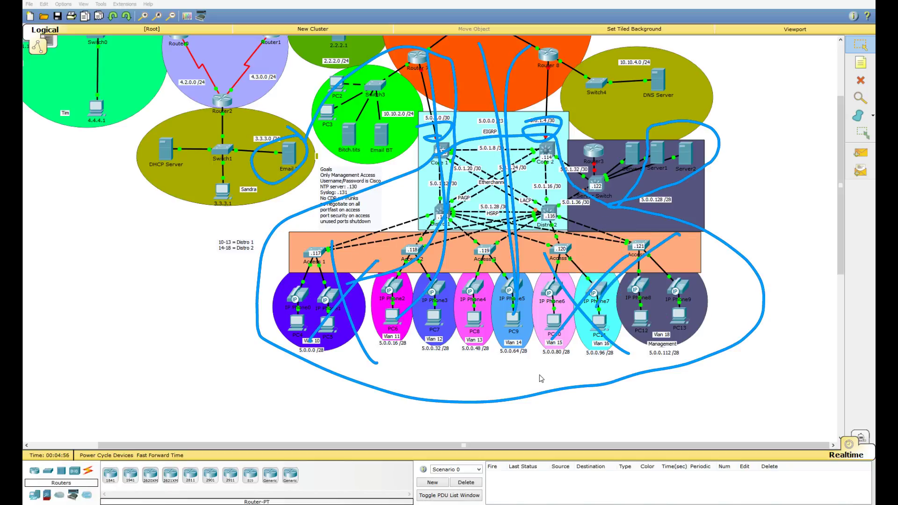
key("Escape")
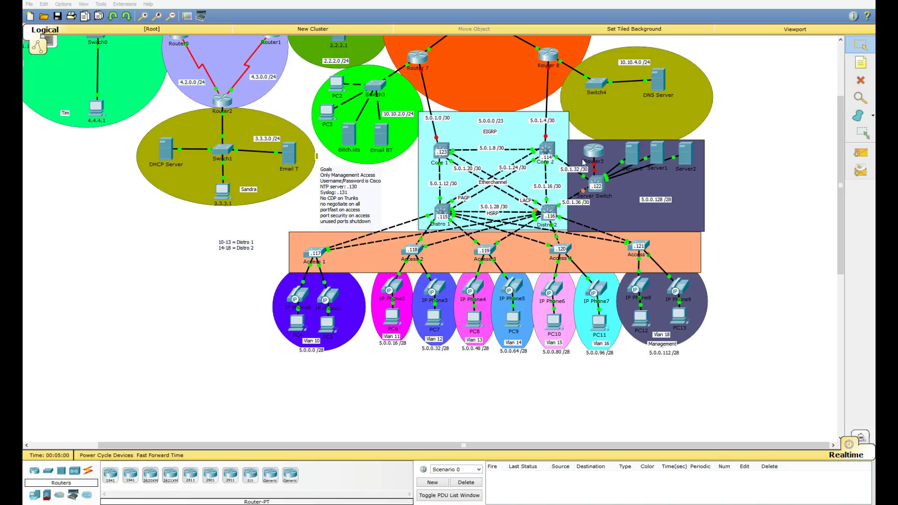
Step: Circle the Server Switch and Server0, trace a path between Router 7, Core 1 and the Server Switch, and erase it
mouse_move(591, 162)
left_mouse_down()
mouse_move(613, 195)
mouse_move(584, 179)
left_mouse_up()
mouse_move(632, 130)
left_mouse_down()
mouse_move(650, 149)
mouse_move(647, 179)
left_mouse_up()
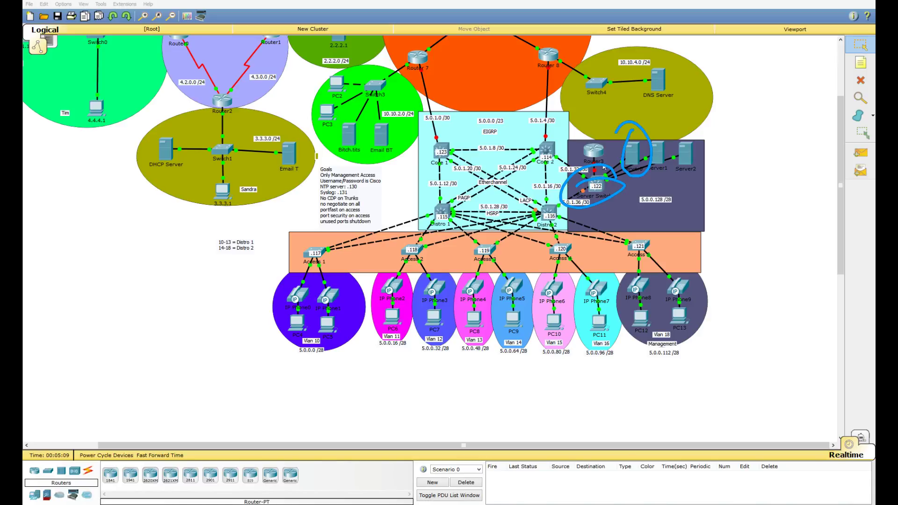
mouse_move(417, 69)
left_mouse_down()
mouse_move(579, 181)
mouse_move(479, 135)
mouse_move(388, 43)
left_mouse_up()
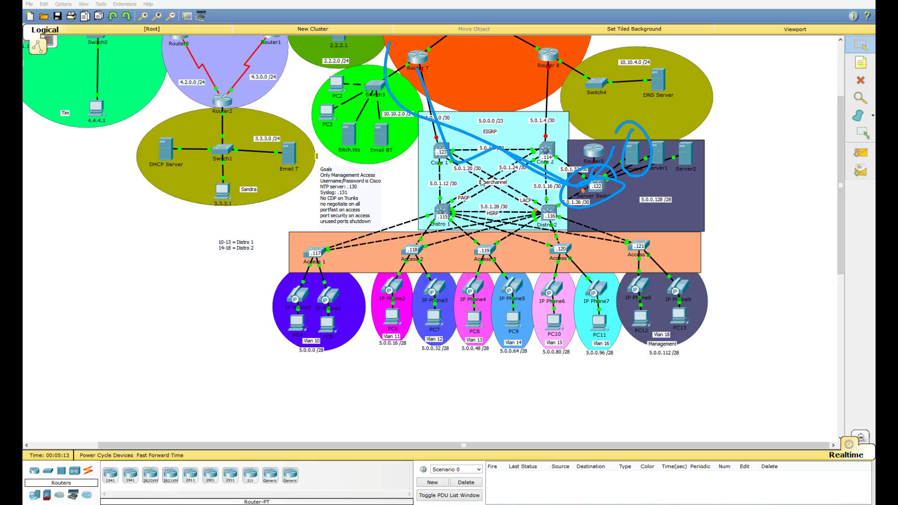
key("e")
Step: Circle Server2, mark the links from Core 2 and Distro 2 toward the Server Switch, and erase the marks
mouse_move(618, 125)
left_mouse_down()
mouse_move(703, 131)
mouse_move(683, 186)
mouse_move(666, 164)
left_mouse_up()
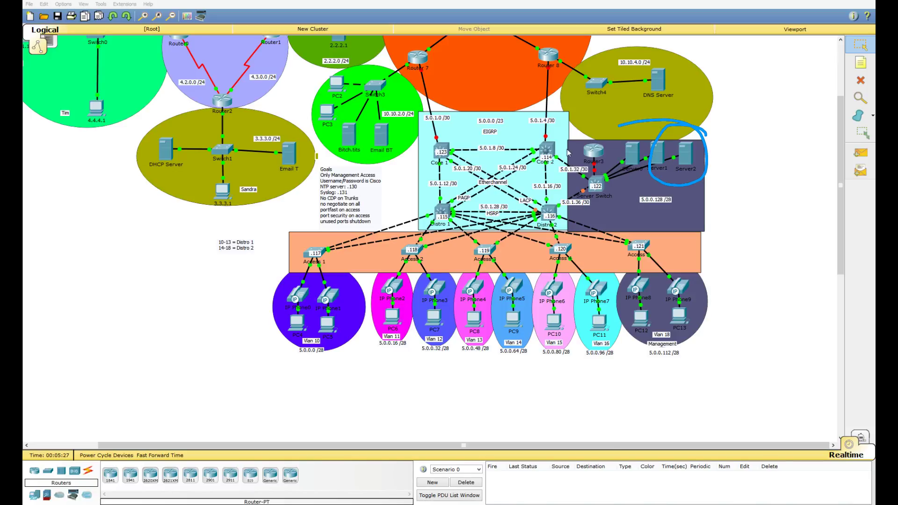
key("e")
mouse_move(563, 149)
left_mouse_down()
mouse_move(580, 190)
mouse_move(560, 188)
mouse_move(561, 226)
left_mouse_up()
left_click_drag(556, 173, 588, 229)
key("e")
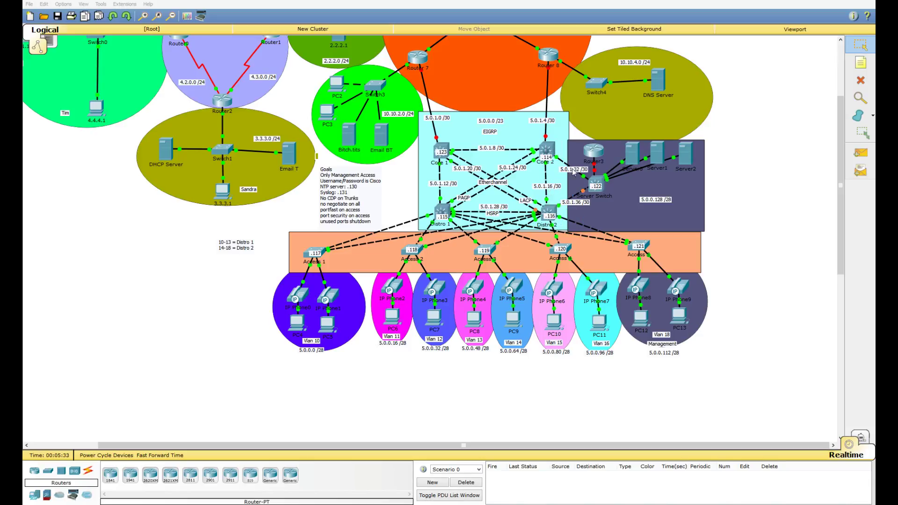
Step: Trace lines from the Server Switch to Core 1 and Core 2, loop Server1 and Server2, and erase the drawing
mouse_move(591, 187)
left_mouse_down()
mouse_move(545, 165)
mouse_move(449, 152)
left_mouse_up()
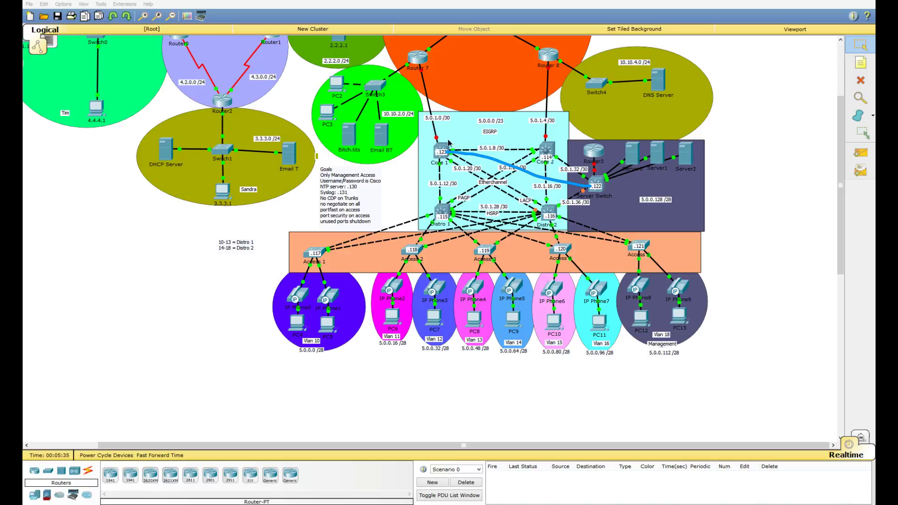
mouse_move(552, 149)
left_mouse_down()
mouse_move(537, 174)
mouse_move(561, 154)
mouse_move(611, 174)
mouse_move(582, 172)
left_mouse_up()
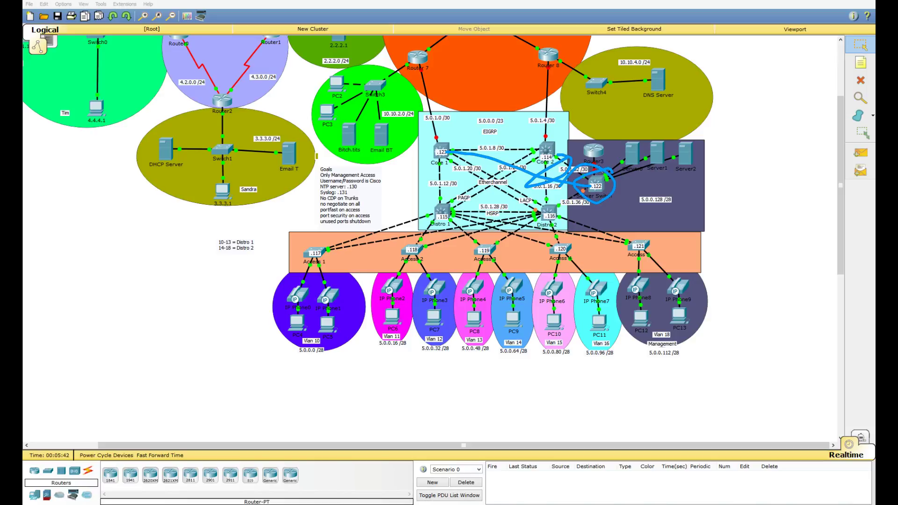
mouse_move(583, 180)
left_mouse_down()
mouse_move(680, 173)
mouse_move(670, 129)
mouse_move(660, 169)
mouse_move(631, 162)
left_mouse_up()
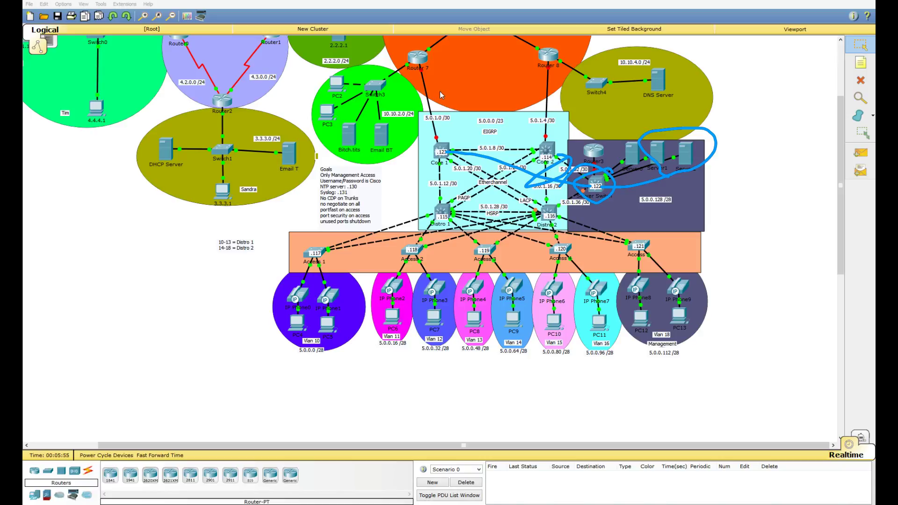
key("e")
Step: Circle the Router 7 to Core 1 link, the Router 8 to Core 2 link and Server0, and clear the annotations
mouse_move(415, 56)
left_mouse_down()
mouse_move(439, 125)
mouse_move(427, 60)
left_mouse_up()
mouse_move(550, 63)
left_mouse_down()
mouse_move(544, 94)
mouse_move(549, 64)
left_mouse_up()
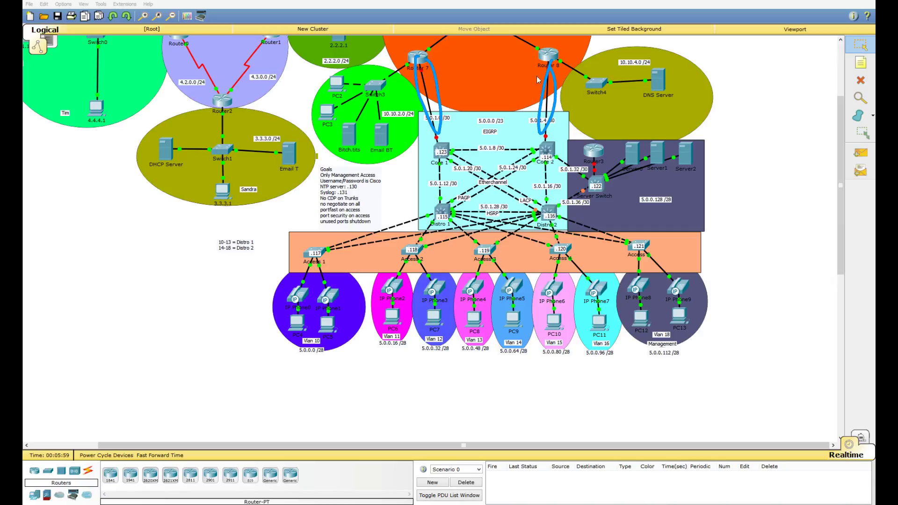
mouse_move(621, 130)
left_mouse_down()
mouse_move(643, 143)
mouse_move(625, 173)
left_mouse_up()
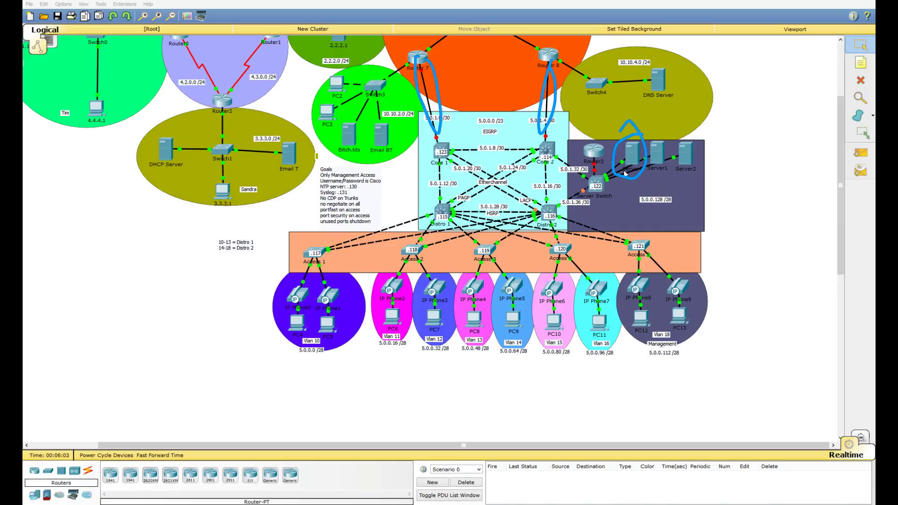
key("Escape")
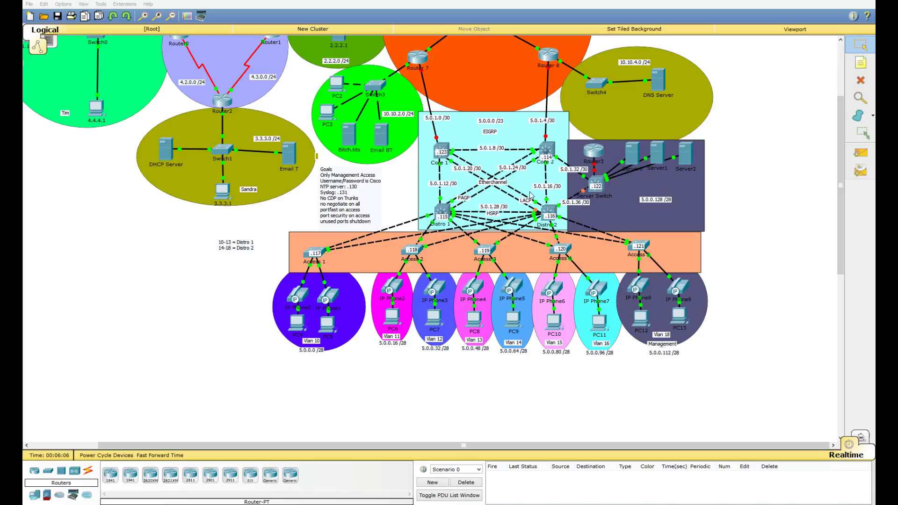
Step: Circle Core 1, Core 2, Router 7, Router 8 and Server0 on the diagram, and erase the marks
mouse_move(440, 134)
left_mouse_down()
mouse_move(450, 128)
mouse_move(476, 152)
left_mouse_up()
mouse_move(542, 134)
left_mouse_down()
mouse_move(534, 126)
mouse_move(558, 180)
left_mouse_up()
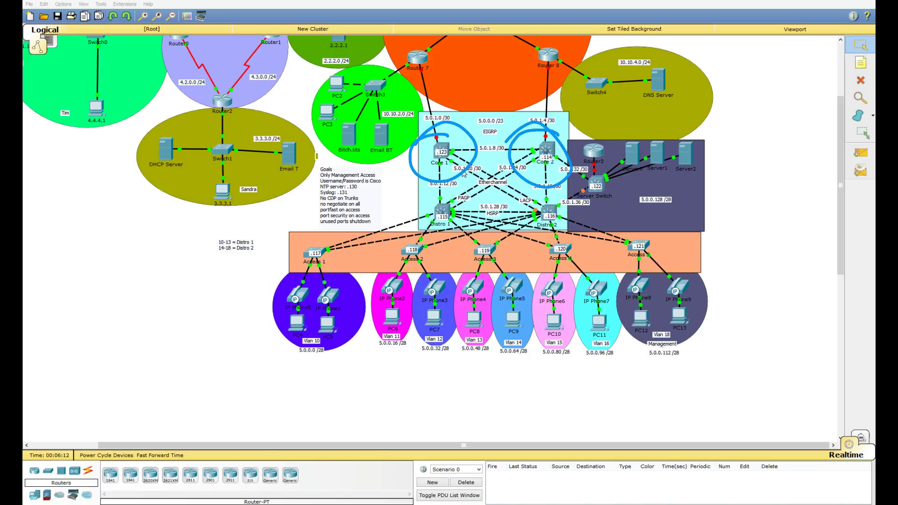
mouse_move(364, 163)
left_mouse_down()
mouse_move(367, 139)
mouse_move(641, 74)
mouse_move(283, 61)
mouse_move(429, 97)
left_mouse_up()
left_click_drag(437, 48, 440, 52)
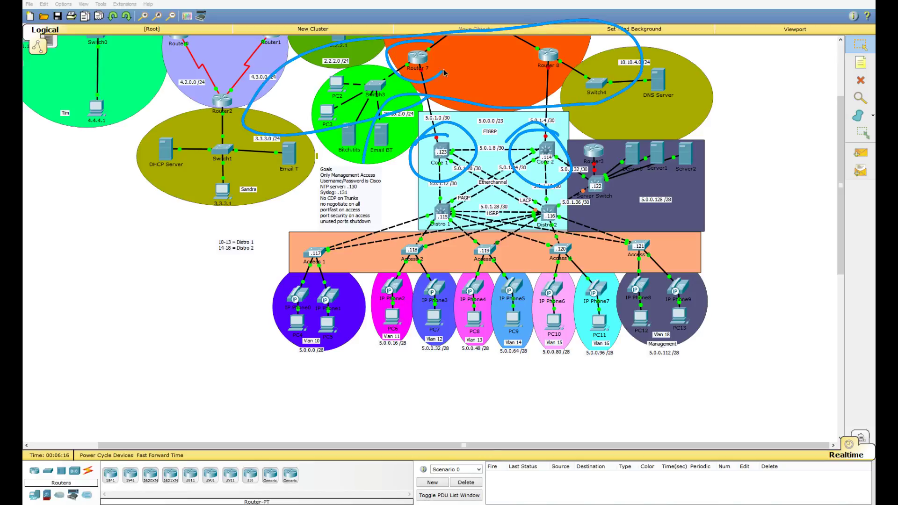
left_click_drag(523, 47, 517, 83)
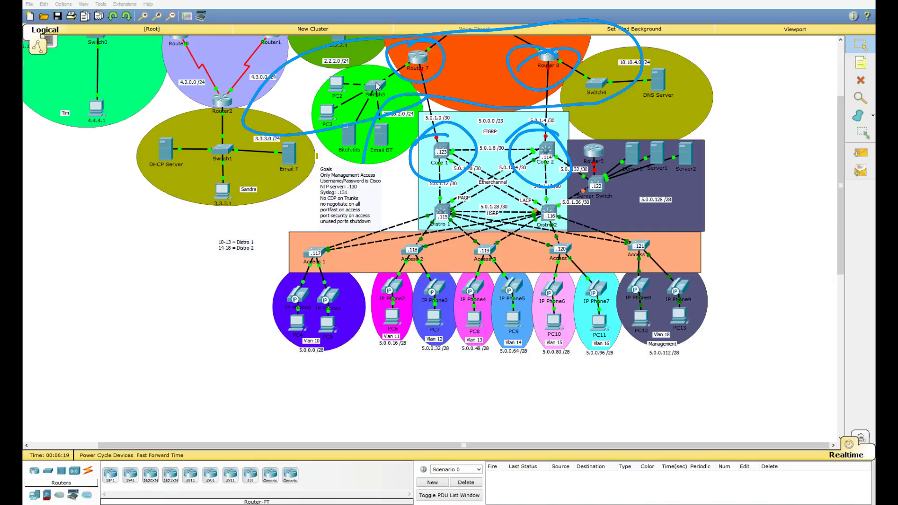
mouse_move(441, 146)
left_mouse_down()
mouse_move(427, 124)
mouse_move(451, 139)
left_mouse_up()
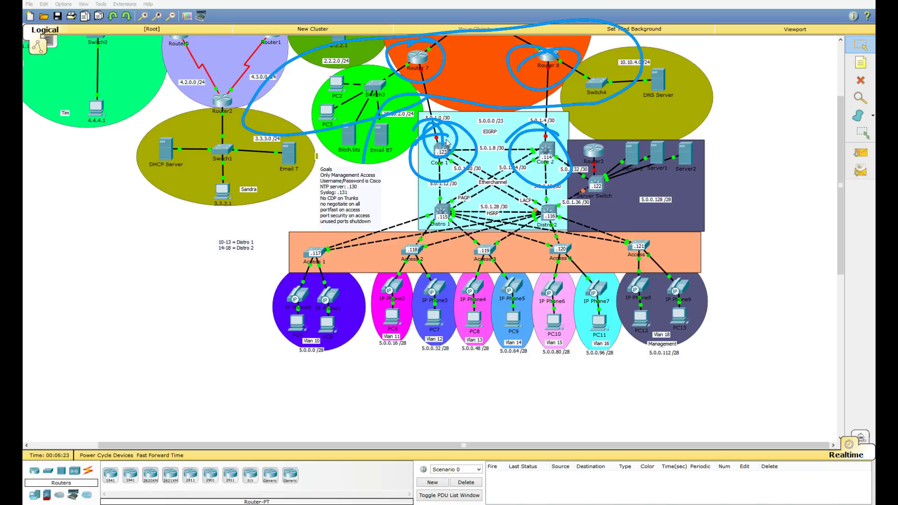
left_click_drag(639, 135, 591, 177)
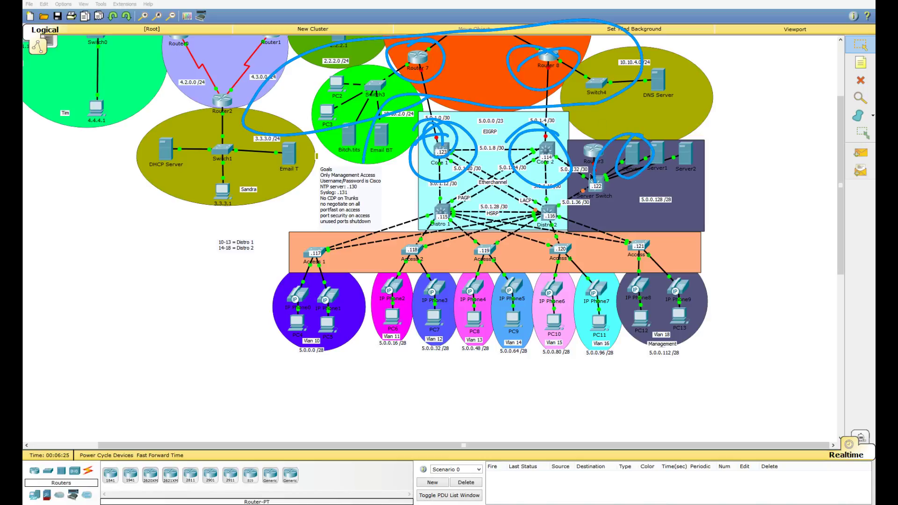
key("Escape")
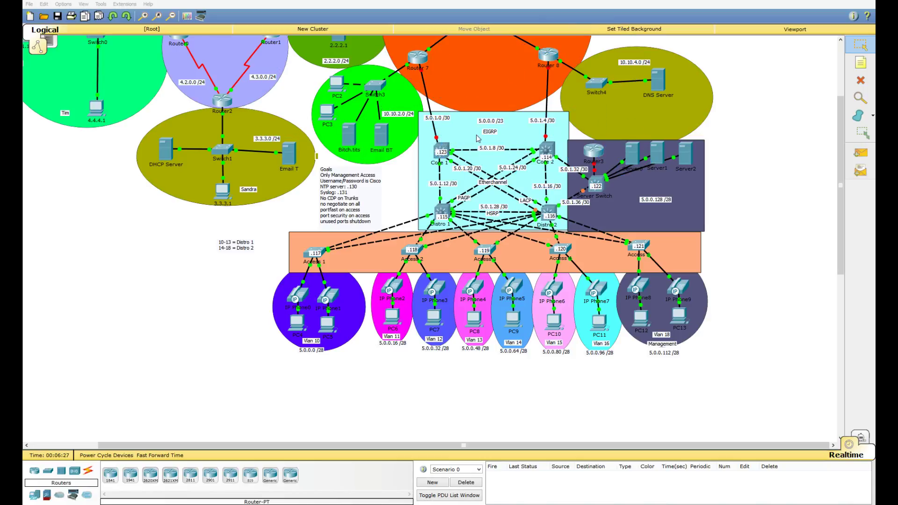
Step: Mark the 5.0.0.0 /23 label, circle both Distro switches and the Server Switch, trace paths from the core, and erase the drawing
left_click_drag(491, 120, 494, 122)
mouse_move(432, 157)
left_mouse_down()
mouse_move(324, 236)
mouse_move(307, 342)
left_mouse_up()
mouse_move(443, 187)
left_mouse_down()
mouse_move(416, 219)
mouse_move(461, 208)
left_mouse_up()
left_click_drag(554, 193, 533, 214)
mouse_move(584, 177)
left_mouse_down()
mouse_move(578, 205)
mouse_move(589, 174)
left_mouse_up()
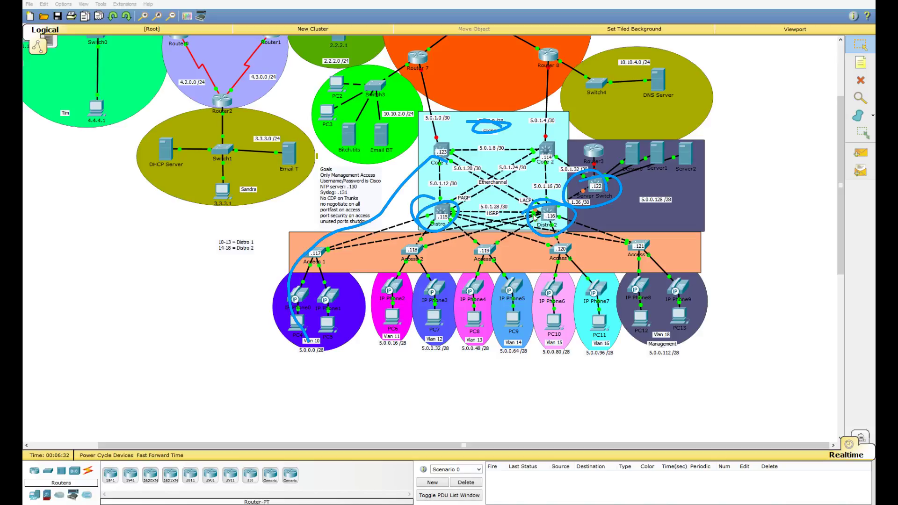
left_click_drag(445, 218, 446, 157)
mouse_move(452, 197)
left_mouse_down()
mouse_move(538, 145)
mouse_move(548, 54)
left_mouse_up()
left_click_drag(442, 146, 439, 66)
key("Escape")
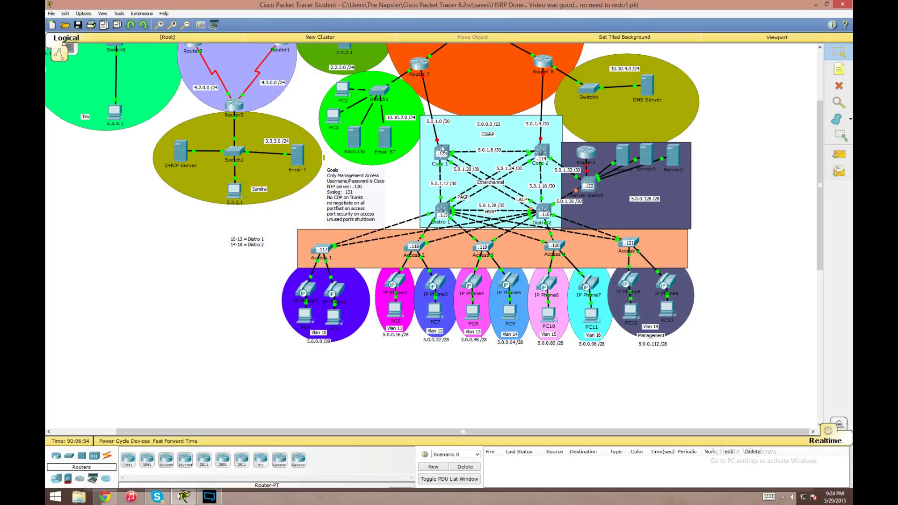
Step: Open Core 1's device window and fit it beside the topology so the core and distribution section stays in view
left_click(442, 149)
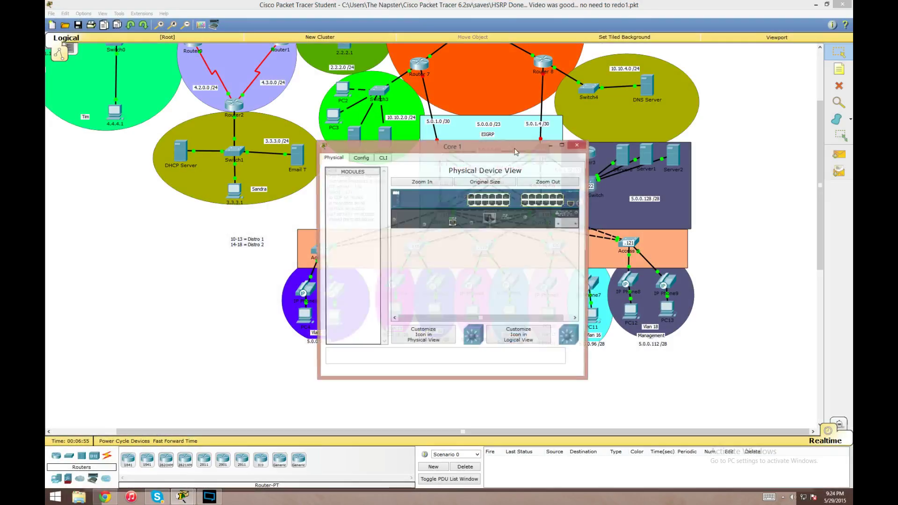
left_click_drag(442, 149, 248, 115)
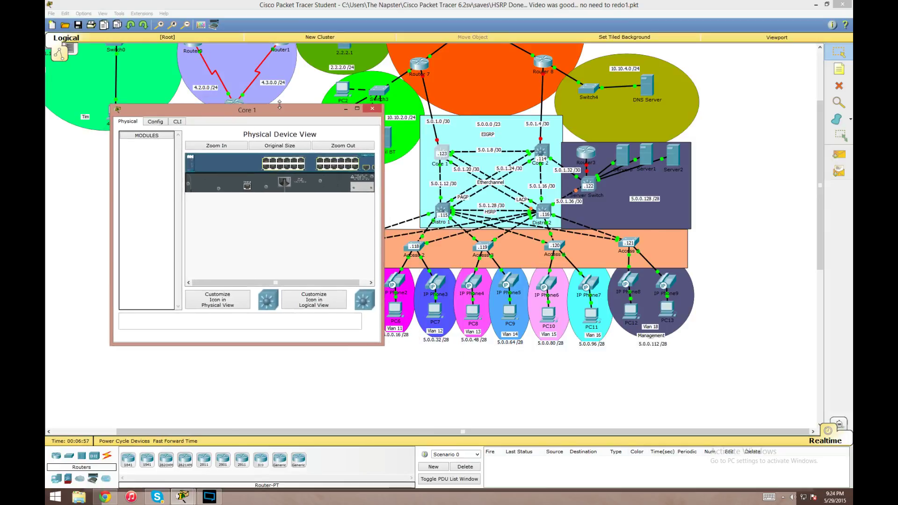
key("super+Left")
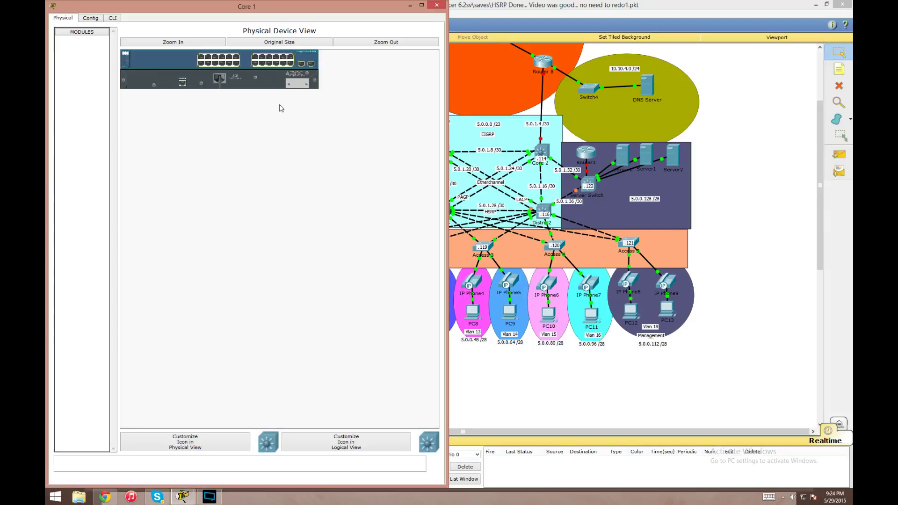
left_click(450, 96)
left_click(444, 149)
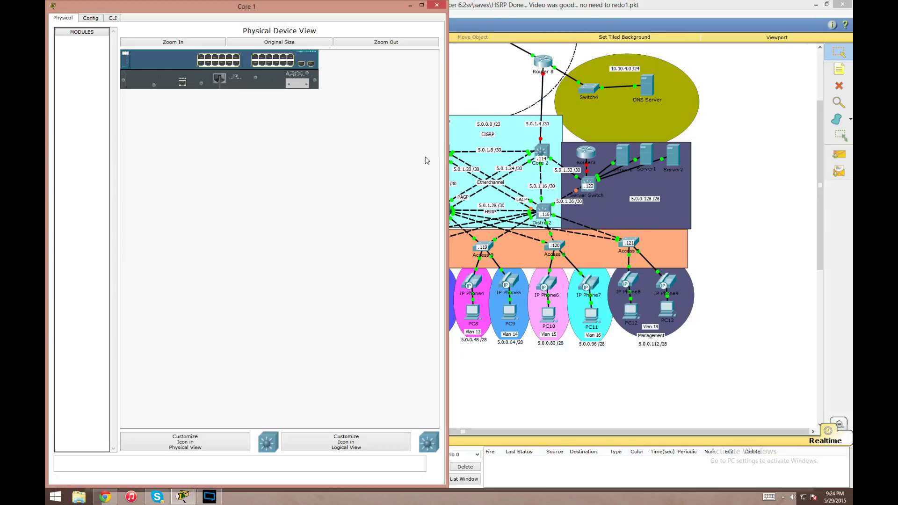
left_click_drag(445, 157, 414, 162)
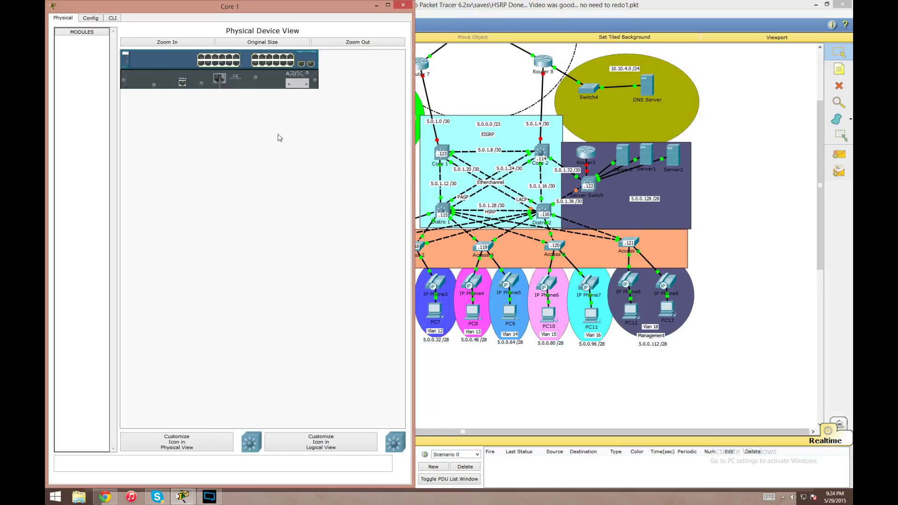
Step: Open Core 1's command line and enter global configuration mode with en and conf t
left_click(111, 18)
key("Return")
key("Return")
key("Return")
key("Return")
type("en")
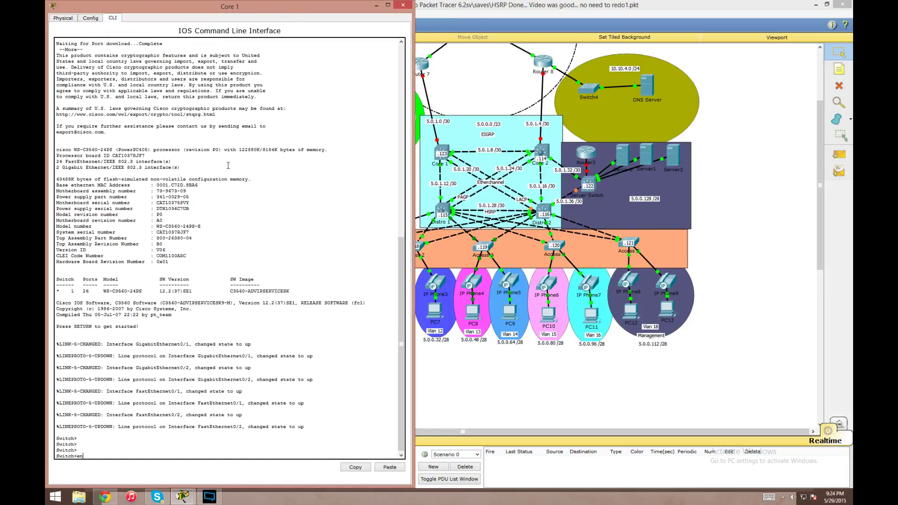
key("Return")
type("conf t")
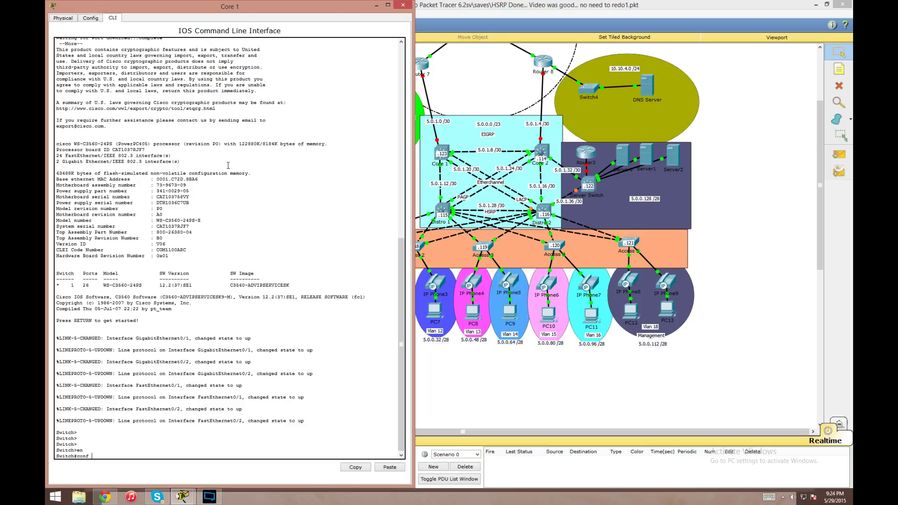
key("Return")
Step: Turn Core 1's interface g 0/1 into a routed port with no switchport
type("int fa")
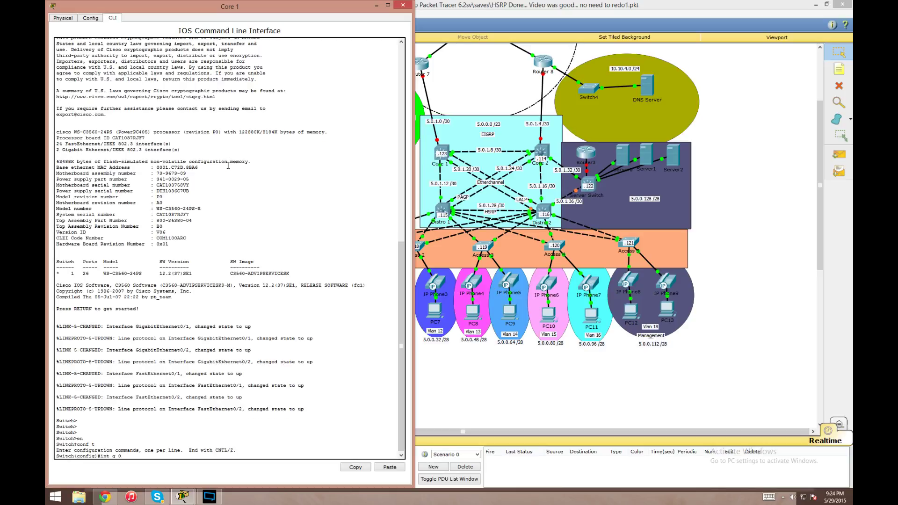
type("/1")
key("Return")
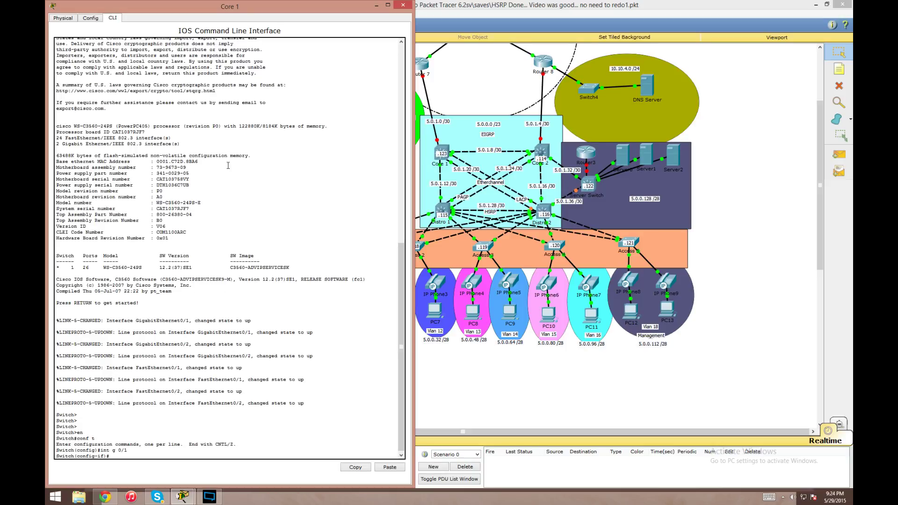
type("no sw")
key("Tab")
key("Return")
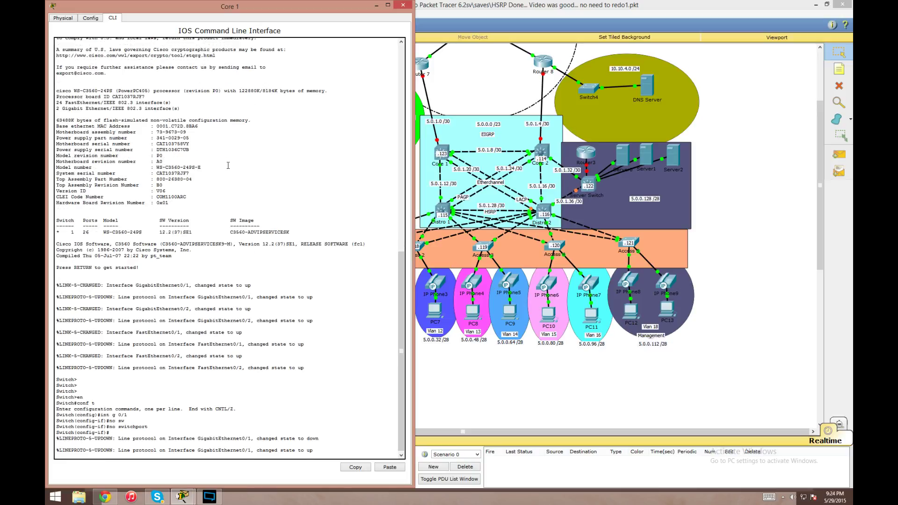
Step: Assign IP address 5.0.1.13 with mask 255.255.255.252 to g 0/1 and exit the interface configuration
type("ip add")
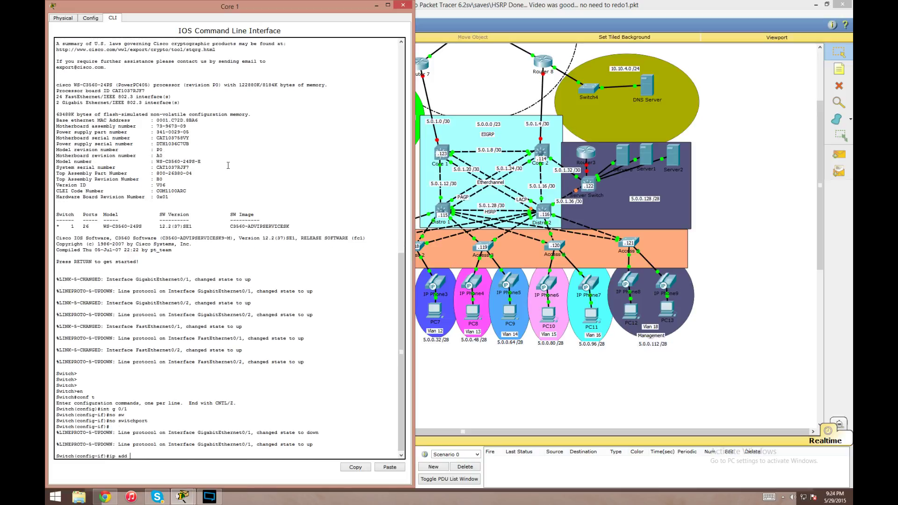
type(" 5.0.1.13 255.255.252")
key("Return")
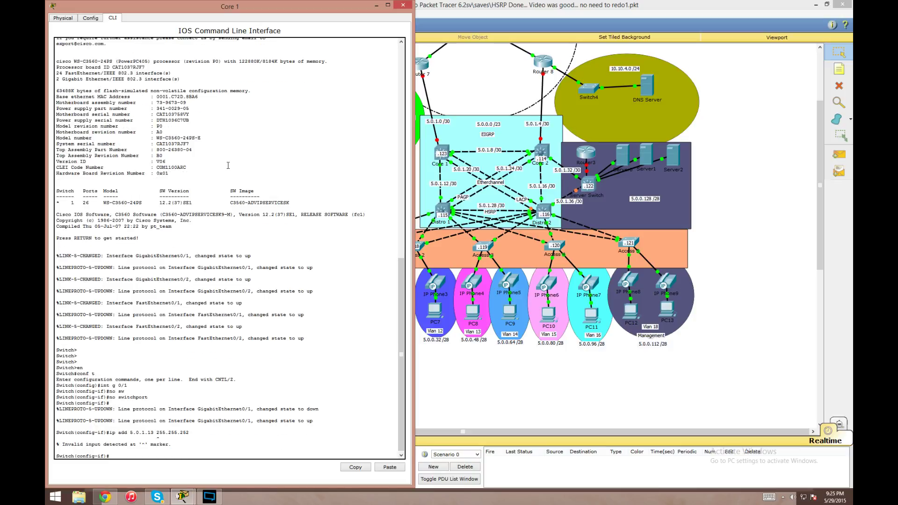
key("Up")
type("5.252")
key("Return")
type("exit")
key("Return")
Step: Make g 0/2 a routed port with IP address 5.0.1.9 255.255.255.252 and exit the interface configuration
type("int fa")
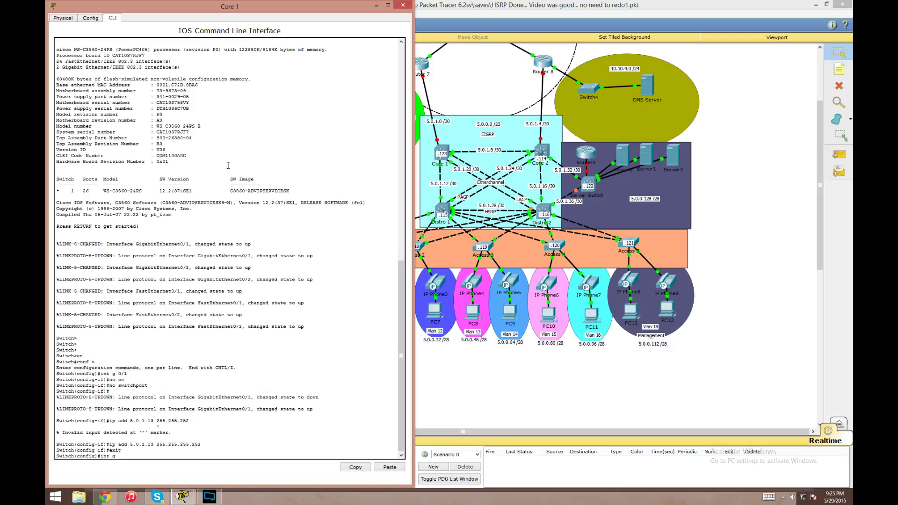
type("2")
key("Return")
type("no sw")
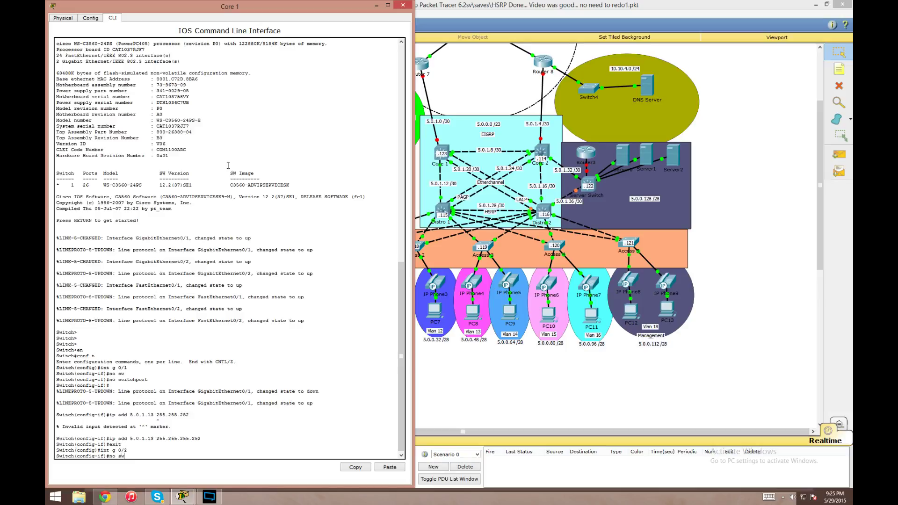
key("Return")
type("ip add")
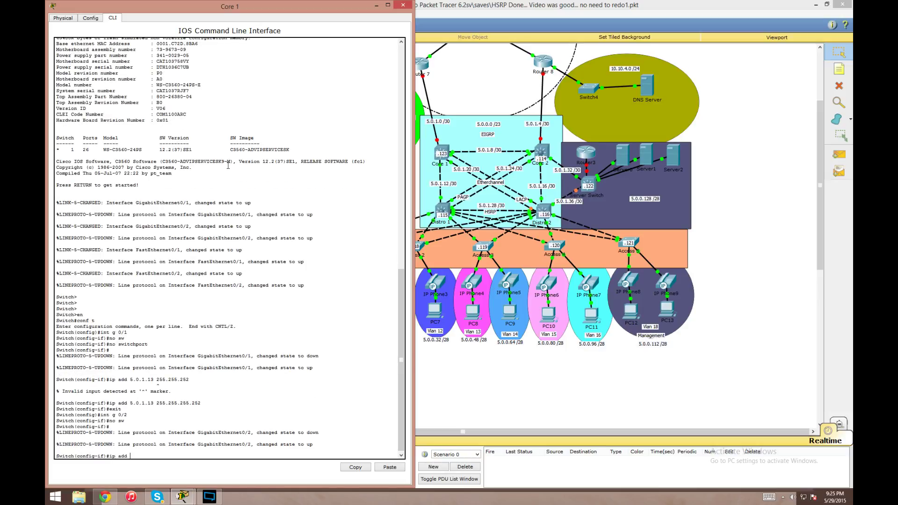
type(" 5.0.1.9 255.255.255.252")
key("Return")
type("e")
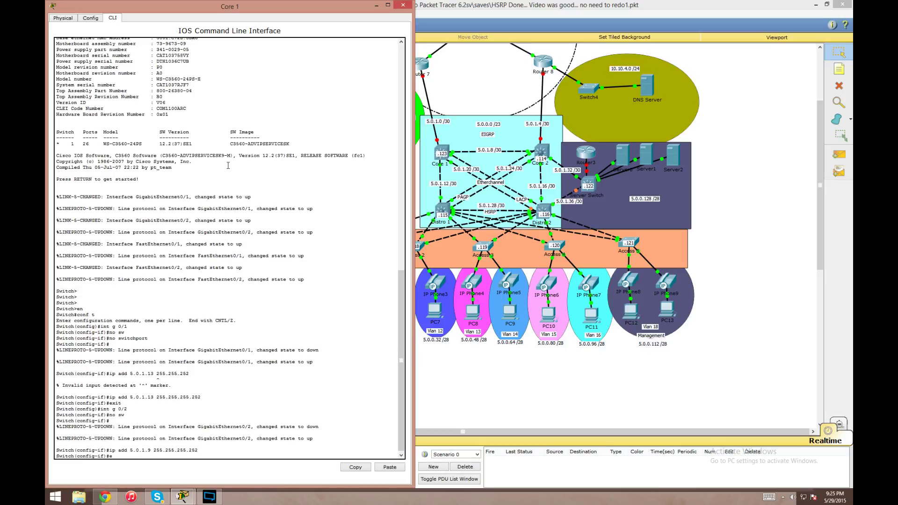
type("xit")
key("Return")
Step: Make fa 0/24 a routed port with IP address 5.0.1.2 255.255.255.252 and exit the interface configuration
type("int fa 0/24")
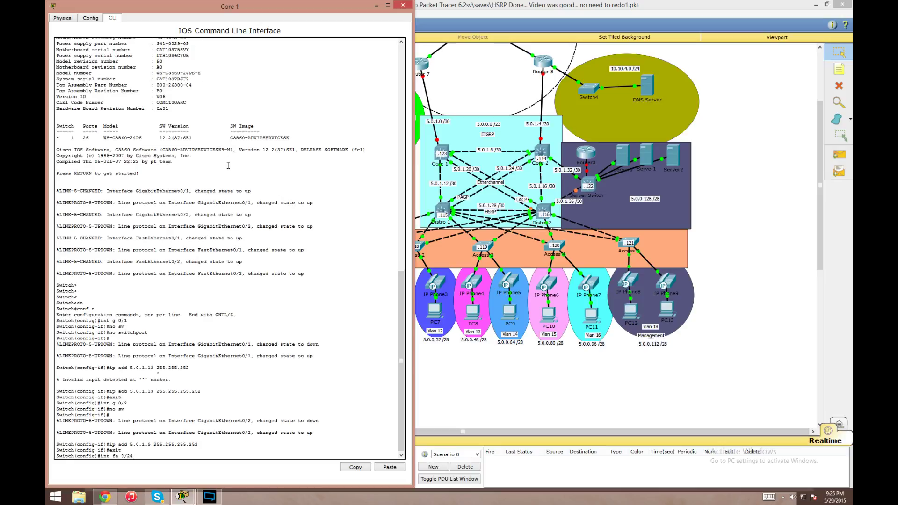
key("Return")
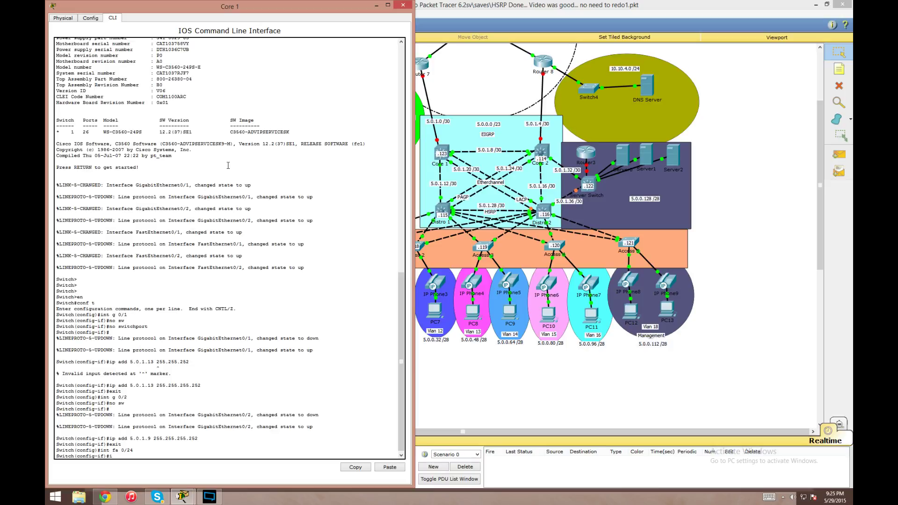
key("BackSpace")
key("BackSpace")
type("no sw")
key("Tab")
key("Return")
type("ip add 5.0.1.2 255.255.255.252")
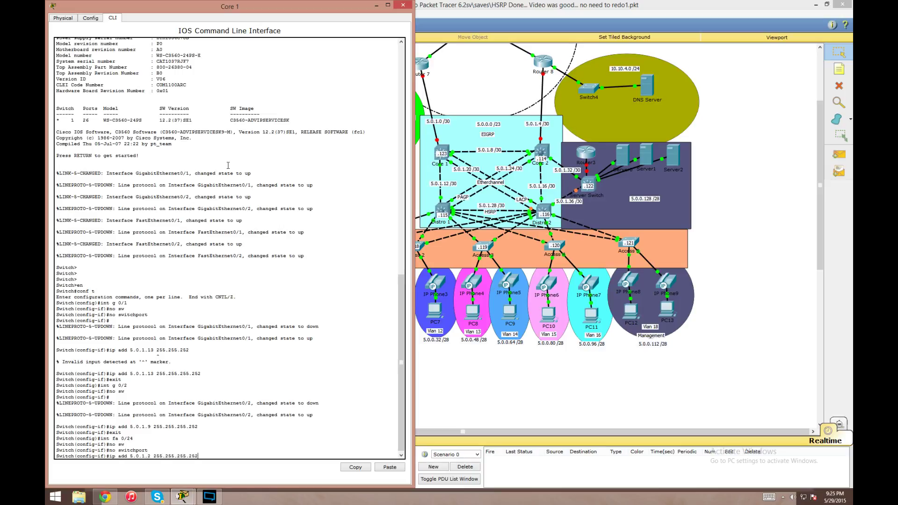
key("Return")
type("exit")
key("Return")
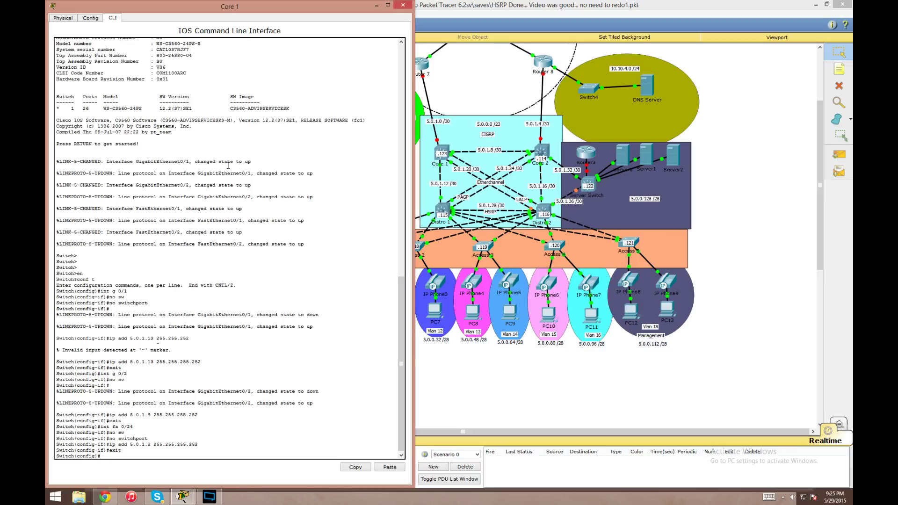
Step: Select the interface range fa 0/1-2 and turn both interfaces into routed ports with no switchport
type("int range fa 0/1-2")
key("Return")
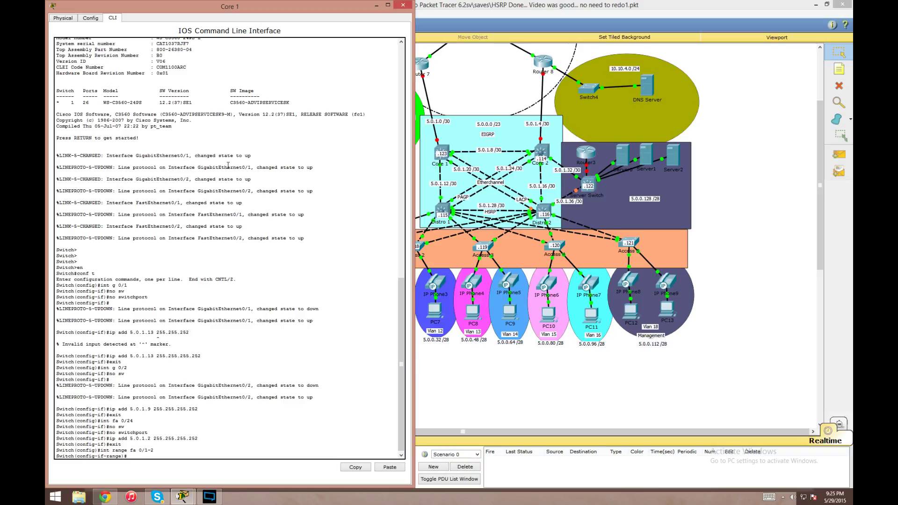
type("no sw")
key("Tab")
key("Return")
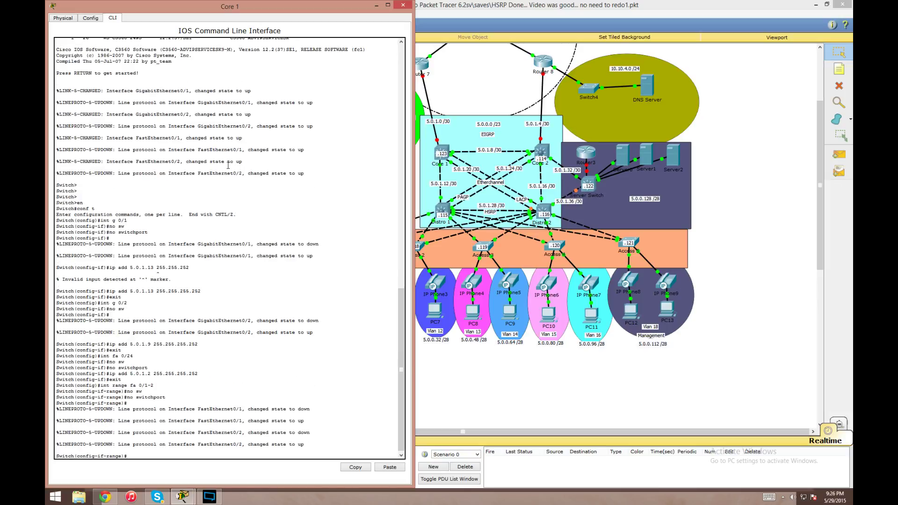
Step: Start the channel-group 1 command for fa 0/1-2 using command help and review the available EtherChannel modes
type("chan")
key("Tab")
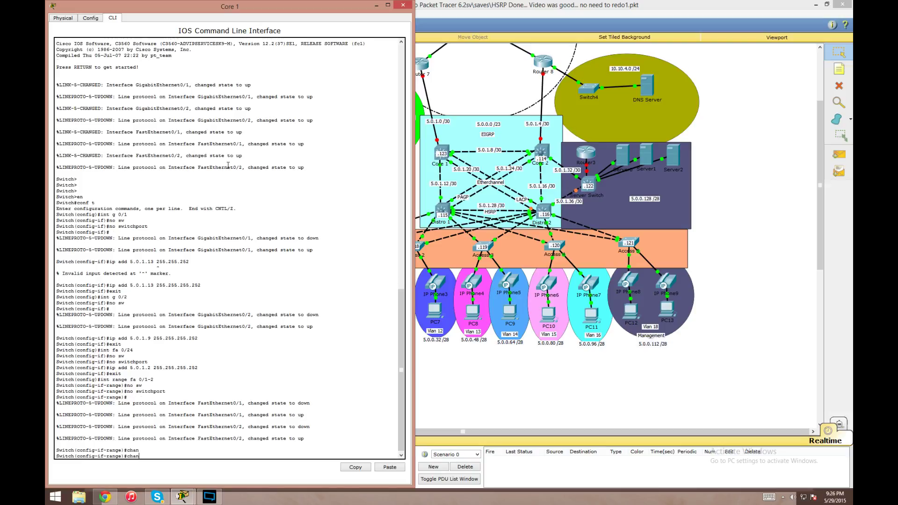
type("nel-g")
key("Tab")
type("?")
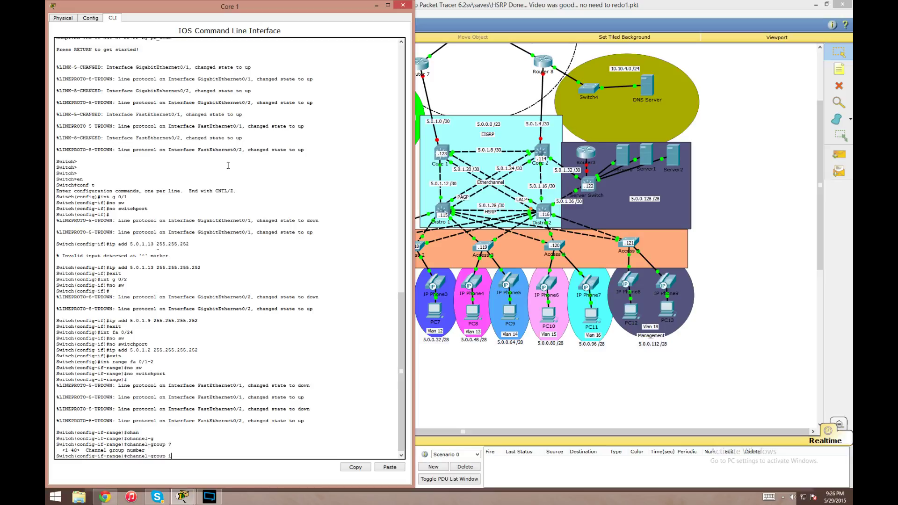
key("Return")
key("Up")
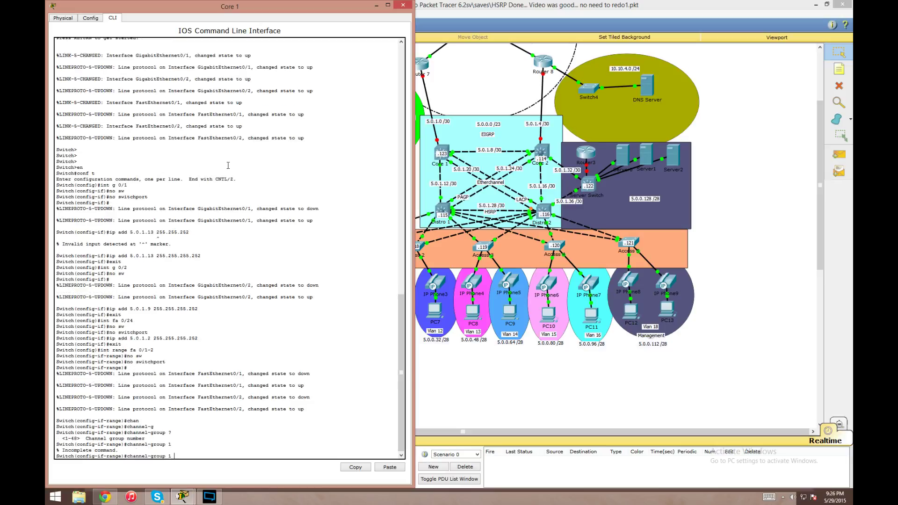
type("?")
type("mode")
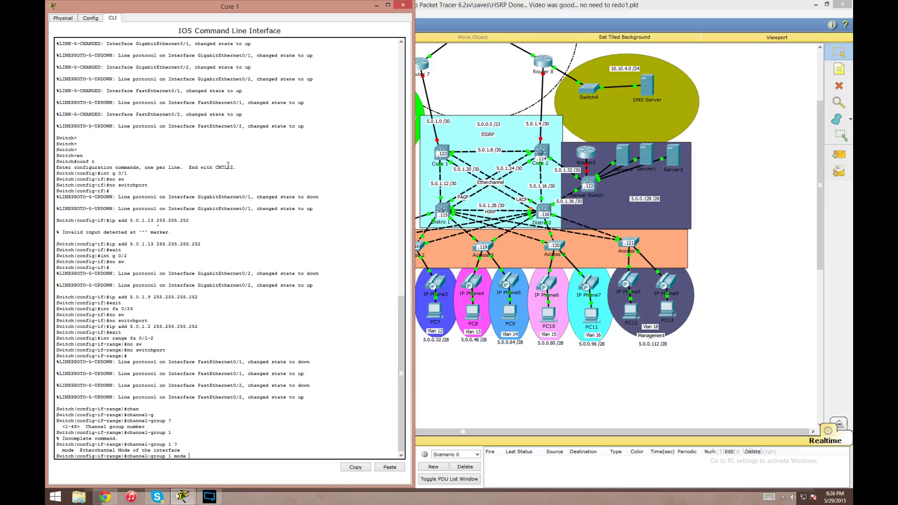
type("?")
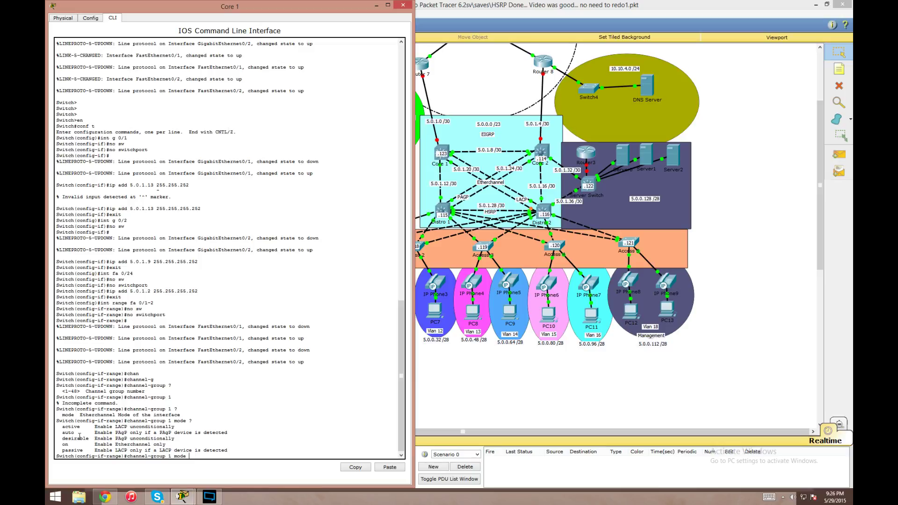
left_click_drag(61, 421, 240, 450)
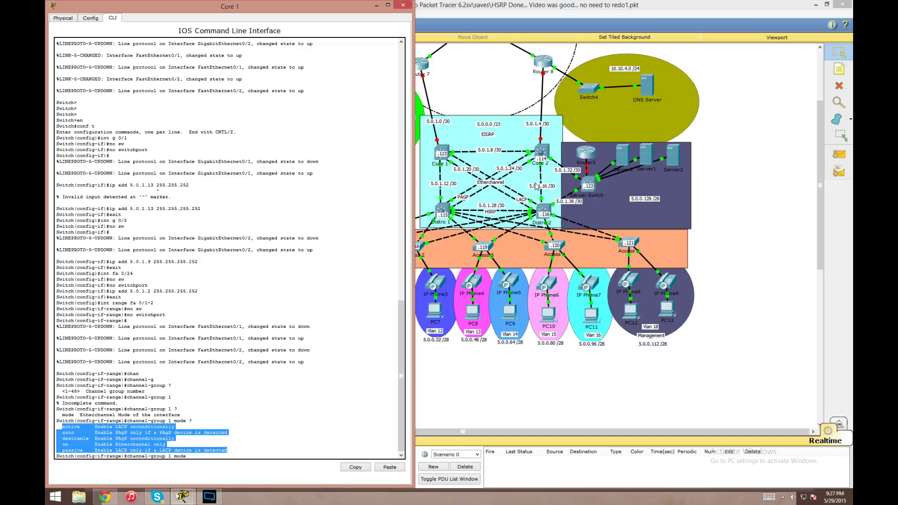
left_click(396, 448)
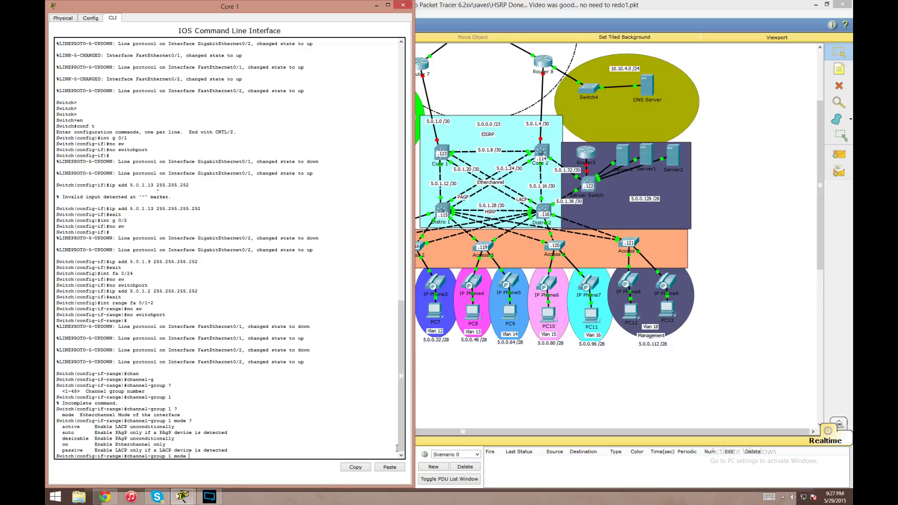
Step: Put fa 0/1-2 into channel group 1 with mode active and exit the range configuration
type("c")
key("Tab")
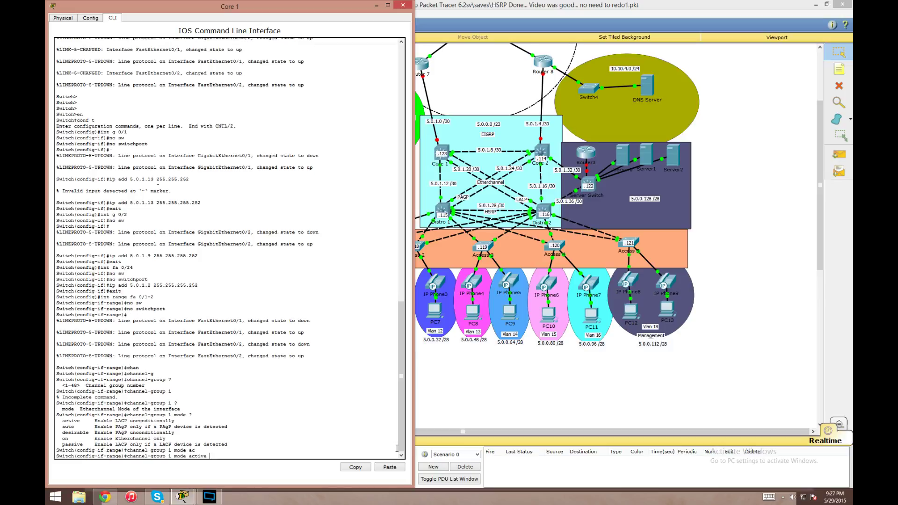
type("?")
key("Return")
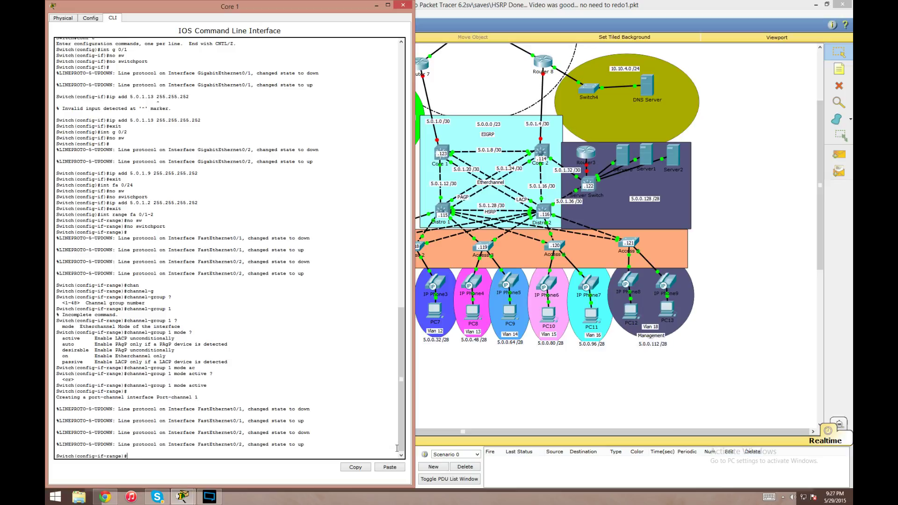
type("xit")
key("Return")
Step: Show the brief IP interface listing on Core 1 and examine the Port-channel 1 entry
type("do")
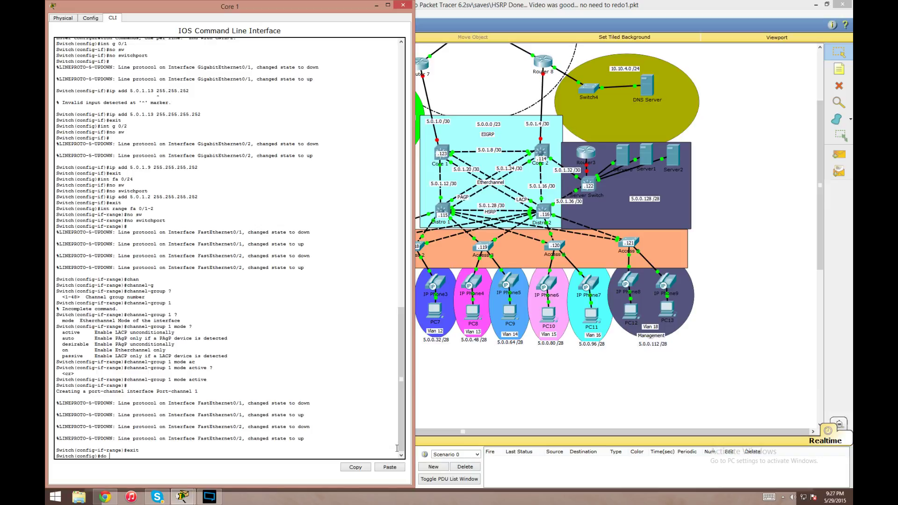
type(" sh ip int br")
key("Return")
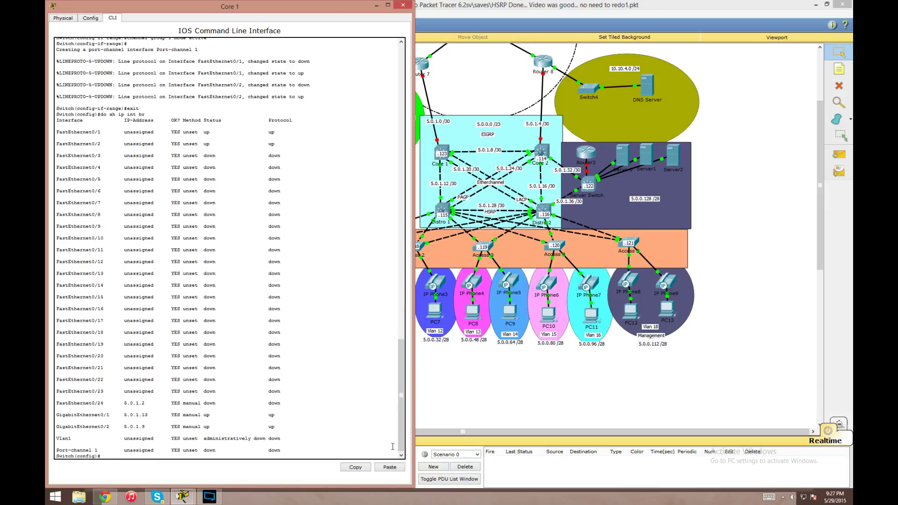
left_click_drag(57, 448, 187, 458)
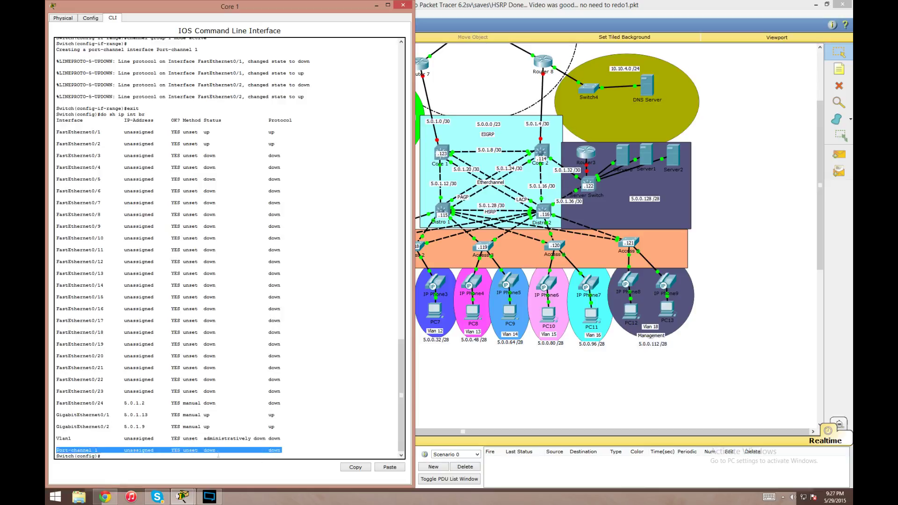
left_click(312, 440)
Step: Enter interface configuration for port-channel 1 and list the commands available there
type("int pro")
key("Tab")
type("rt")
key("Tab")
type("1")
key("Return")
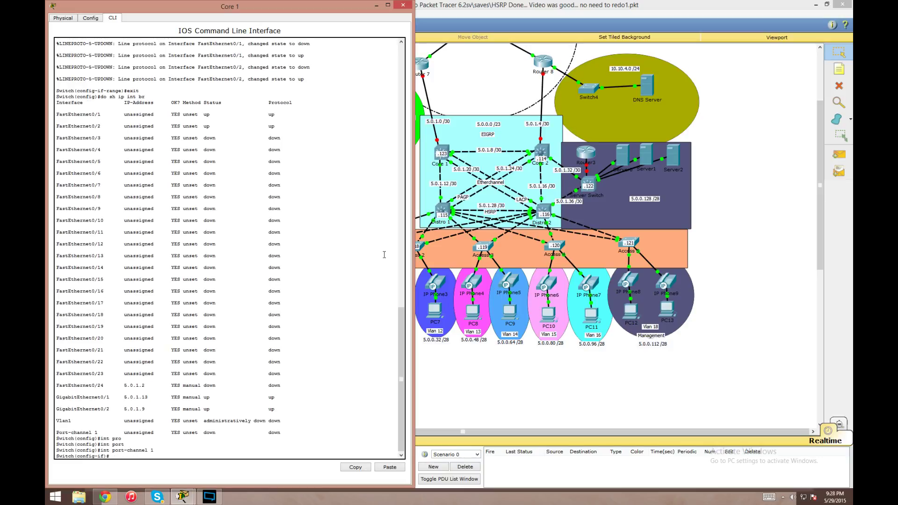
type("?")
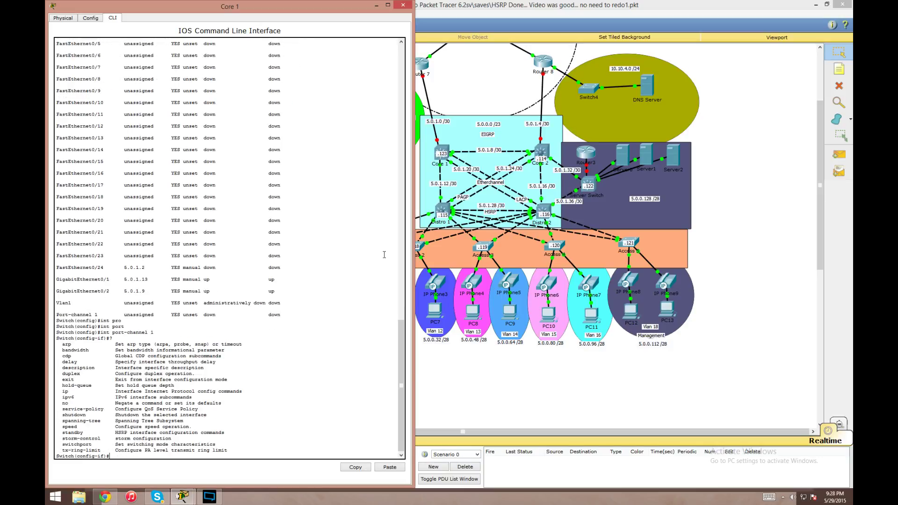
Step: Assign IP address 5.0.1.21 255.255.255.252 to port-channel 1, exit the interface and save Core 1's configuration
type("ip add 5.0.1.21 255.255.255.252")
key("Return")
type("exi")
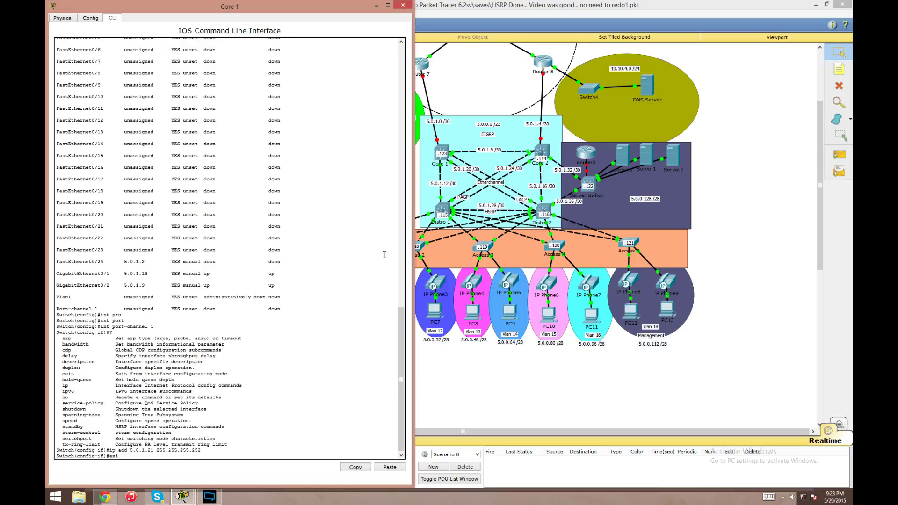
type("t")
key("Return")
type("do wr")
key("Return")
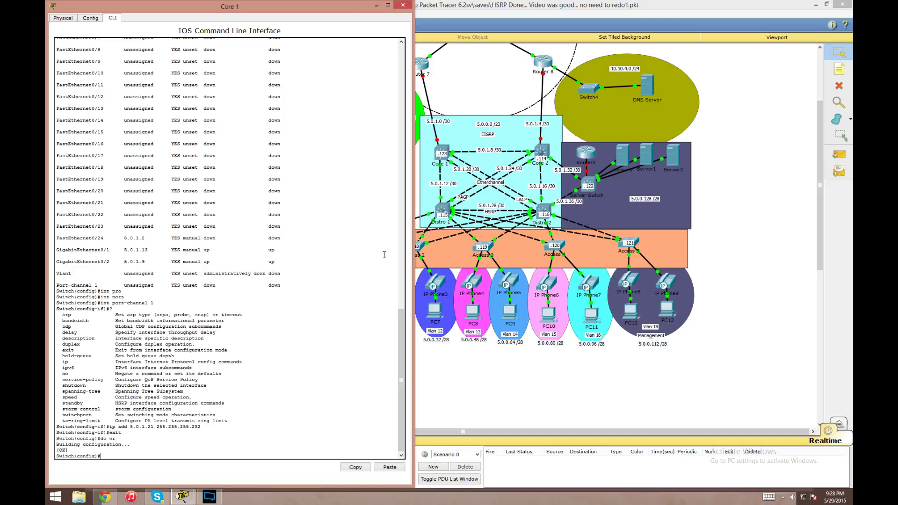
Step: Show Core 1's EtherChannel summary and examine the port-channel and port status against the flag legend
type("do sh ether")
key("Tab")
type("summ")
key("Return")
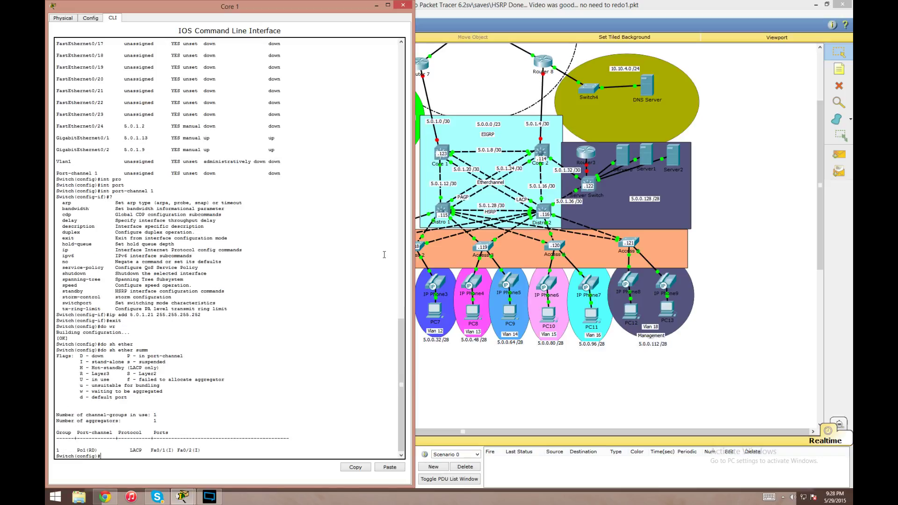
left_click_drag(76, 450, 99, 450)
left_click(98, 450)
left_click_drag(80, 374, 110, 374)
left_click_drag(80, 356, 184, 357)
left_click_drag(108, 362, 110, 362)
left_click(177, 425)
mouse_move(166, 451)
left_mouse_down()
mouse_move(267, 455)
mouse_move(160, 449)
left_mouse_up()
left_click(204, 457)
left_click(234, 387)
Step: Close Core 1, open the command line of Distro 2 and enter global configuration mode
left_click(403, 5)
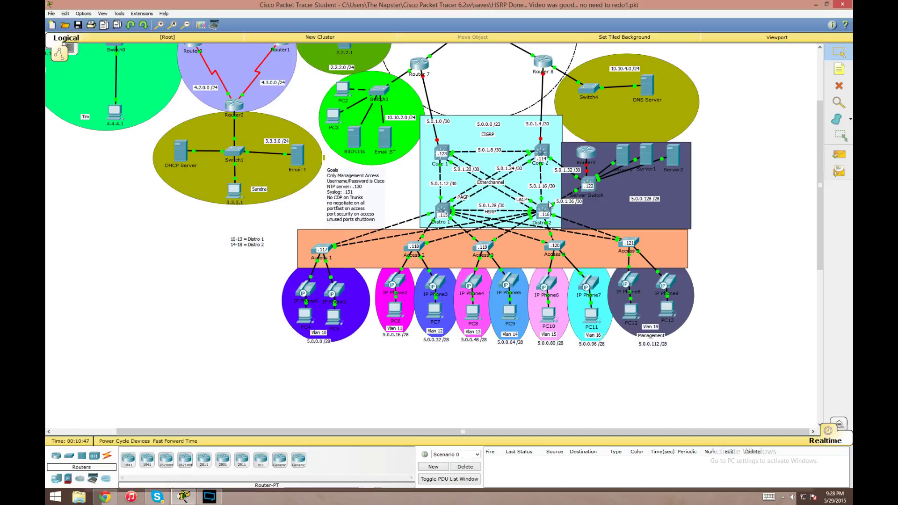
mouse_move(533, 206)
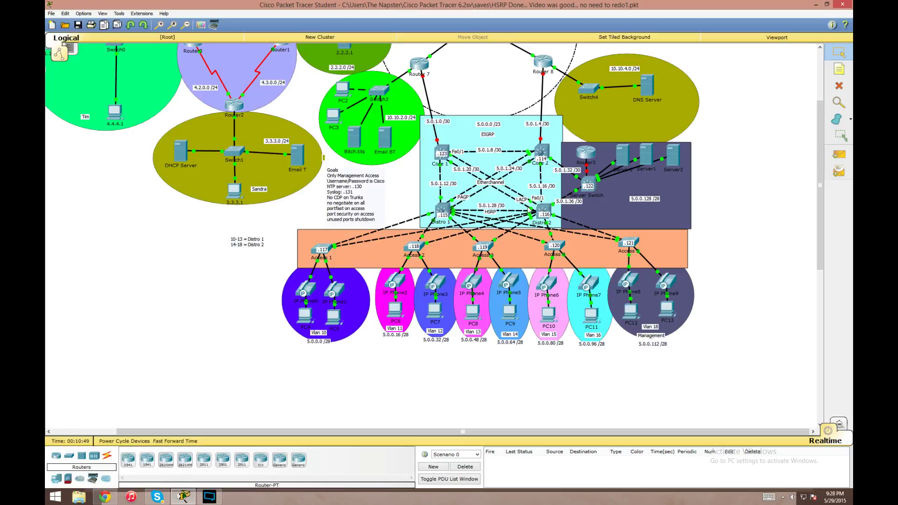
left_click(550, 215)
left_click(382, 158)
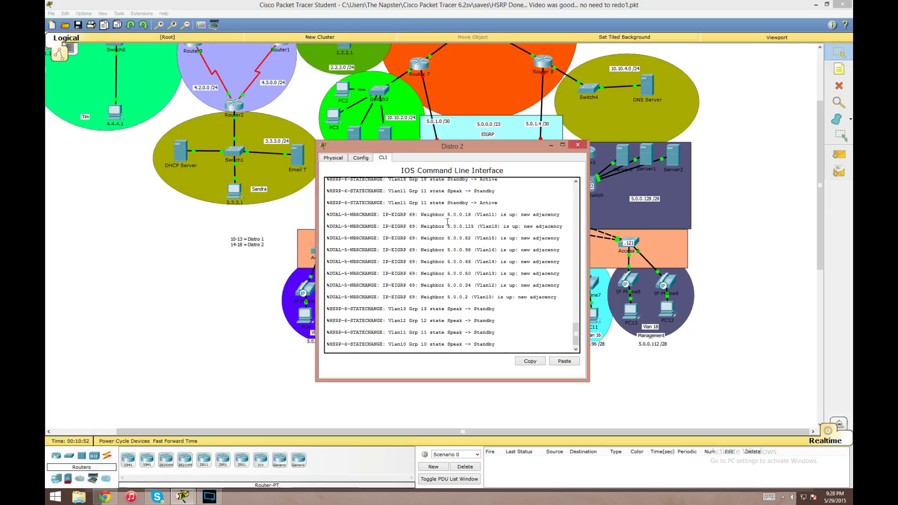
type("en")
key("Return")
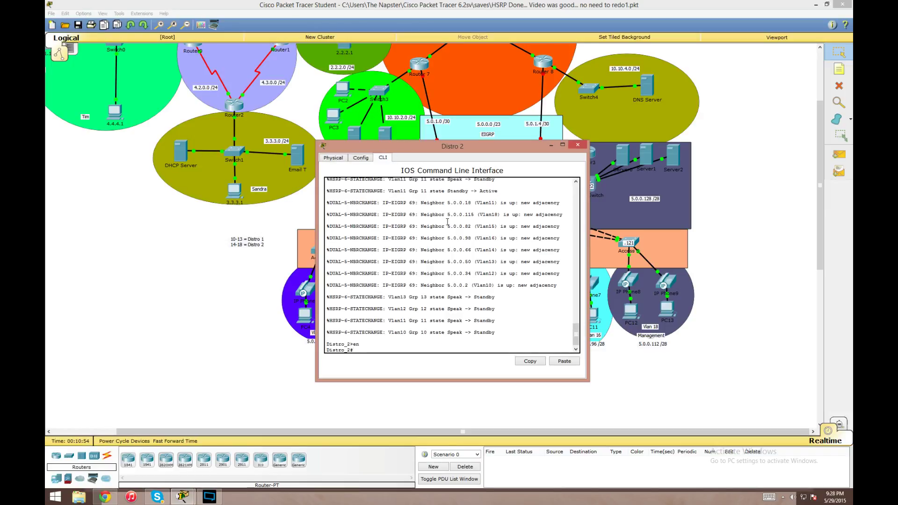
type("conf t")
key("Return")
Step: Select Distro 2's interface range fa 0/1-2 and turn both interfaces into routed ports with no switchport
type("int range fa 0/1-")
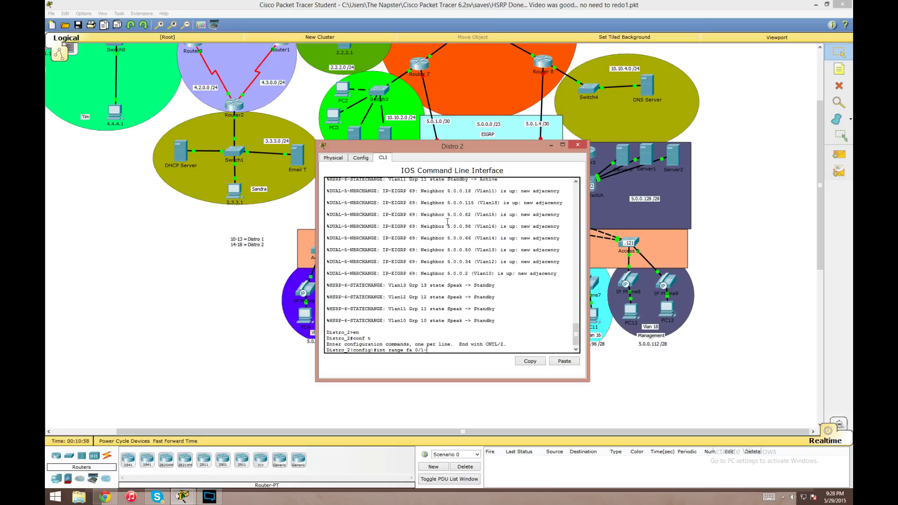
type("2")
key("Return")
type("no sw")
key("Return")
key("Return")
Step: Put Distro 2's fa 0/1-2 into channel group 1 with mode passive
type("cha")
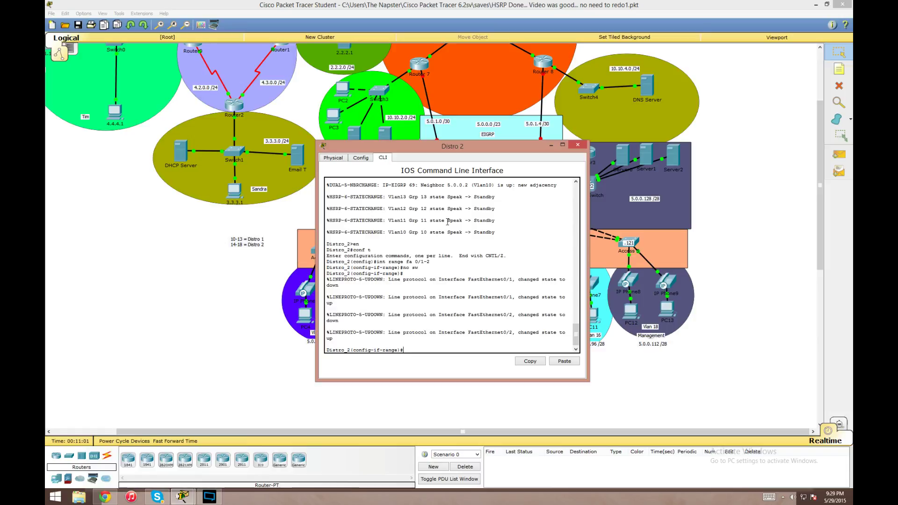
type("nnel-gr")
key("Tab")
type("1")
key("Return")
key("Up")
type("mod")
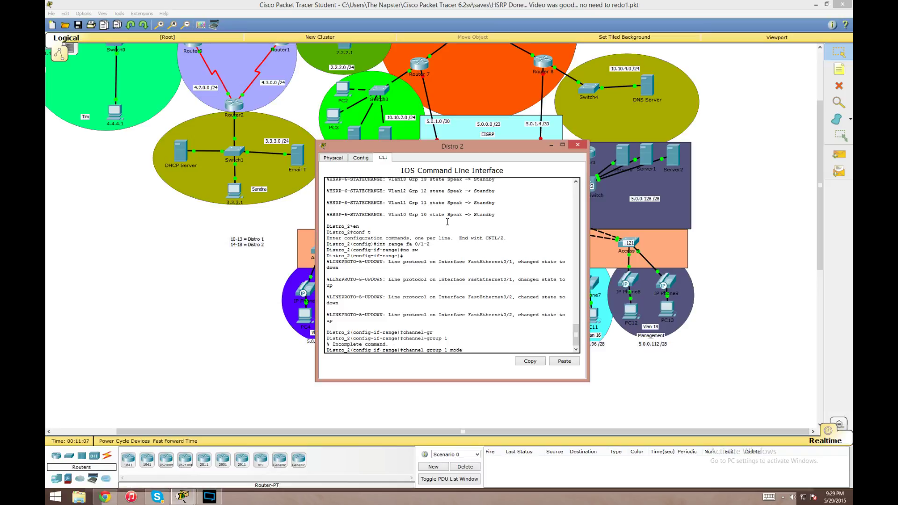
type("e pass")
key("Tab")
type("?")
key("Return")
Step: Exit the interface range configuration and save Distro 2's configuration
type("exit")
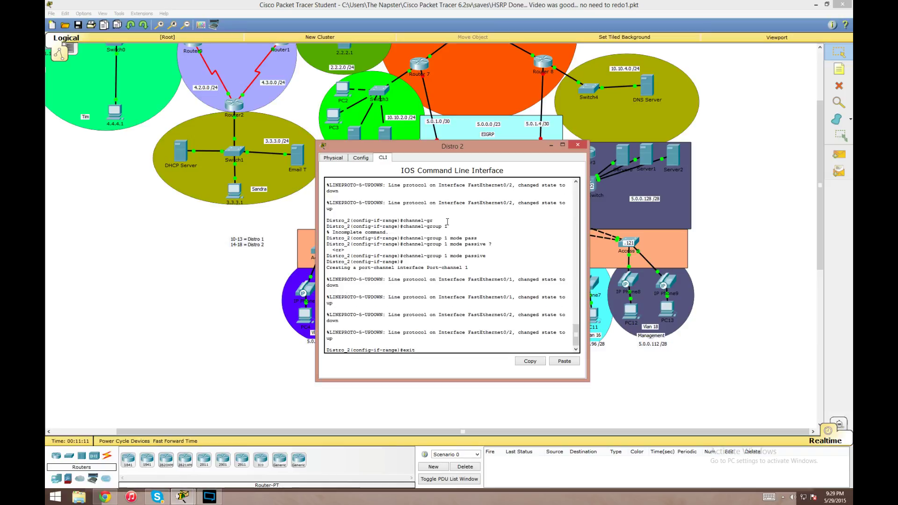
key("Return")
type("do wr")
key("Return")
key("Return")
Step: Assign IP address 5.0.1.22 with mask 255.255.255.252 to Distro 2's port-channel 1
type("int p")
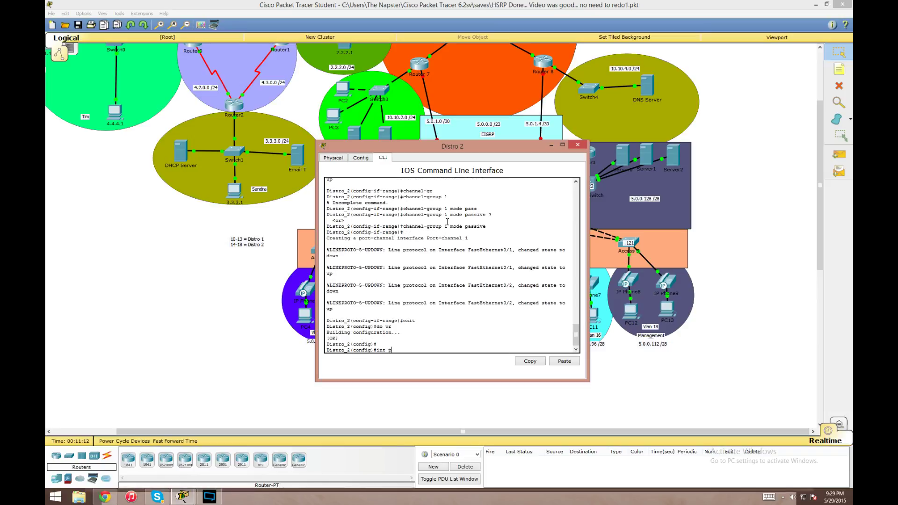
type("or")
key("Tab")
type("1")
key("Return")
type("ip add")
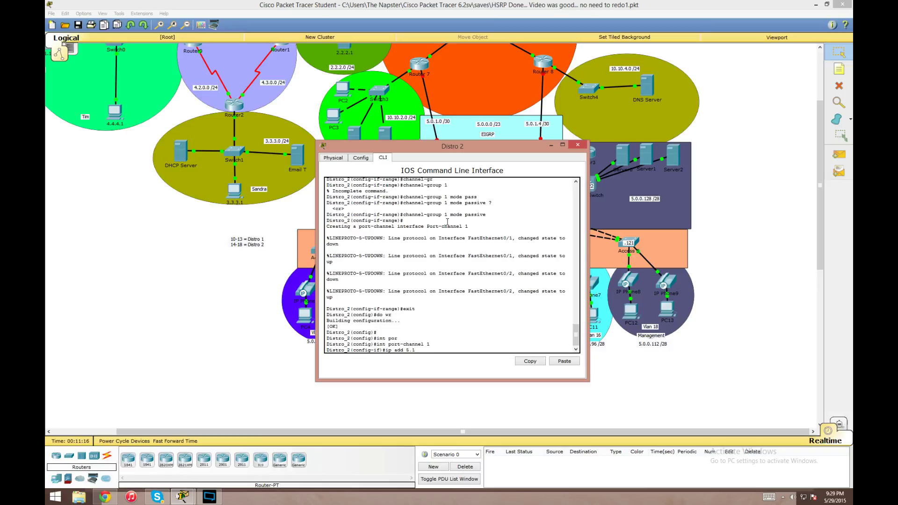
type("0.1.")
left_click_drag(430, 147, 235, 124)
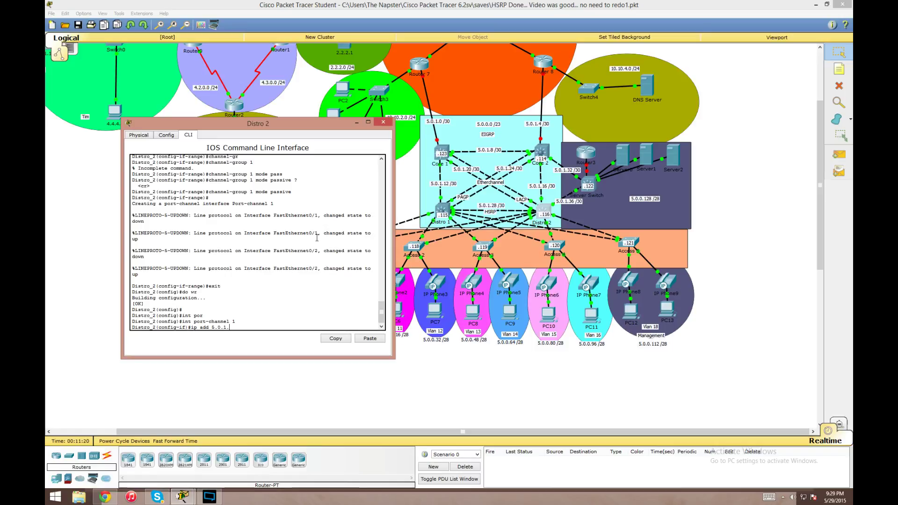
type("2 255.255.255.252")
key("Return")
Step: Exit the port-channel interface configuration and write the configuration to memory
type("exit")
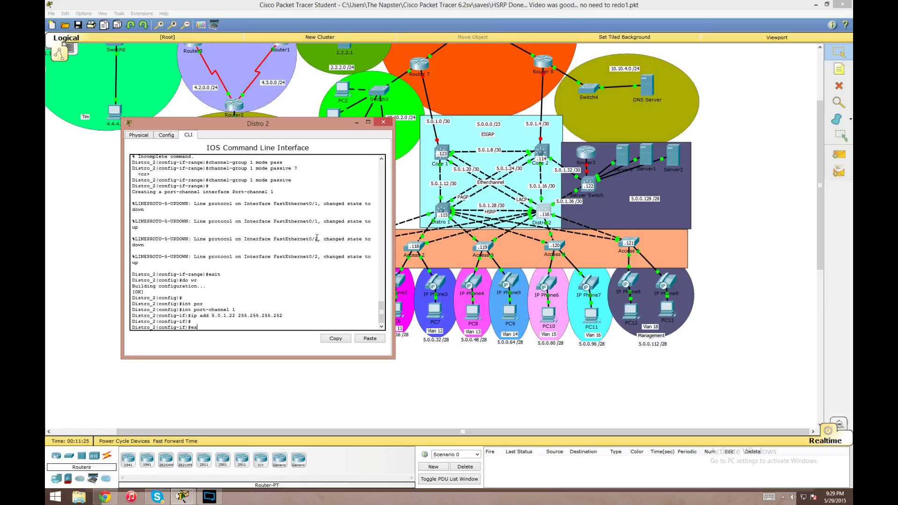
key("Return")
type("do wr")
key("Return")
Step: Show Distro 2's EtherChannel summary, compare the port-channel and member port status with the flag legend, and close Distro 2
type("d")
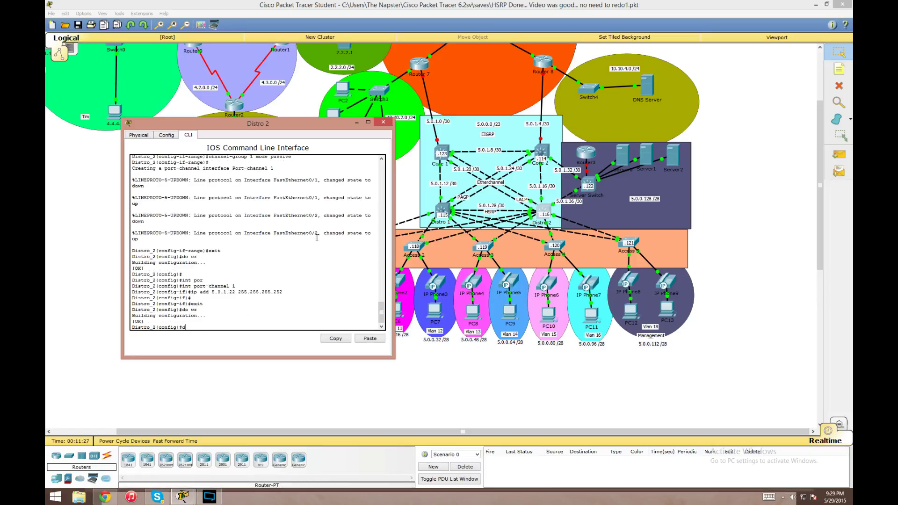
type("o sh ether summ")
key("Return")
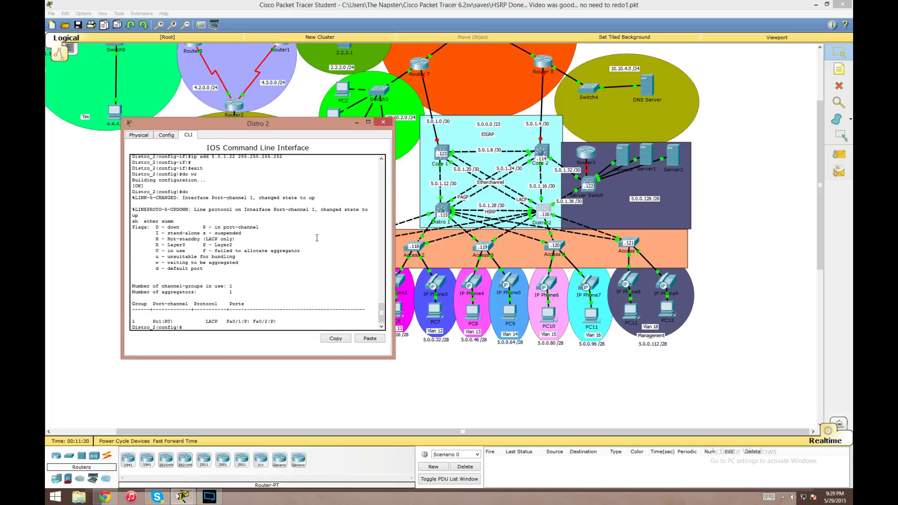
left_click_drag(151, 324, 176, 322)
left_click(152, 323)
left_click_drag(183, 245, 150, 246)
left_click_drag(227, 322, 283, 324)
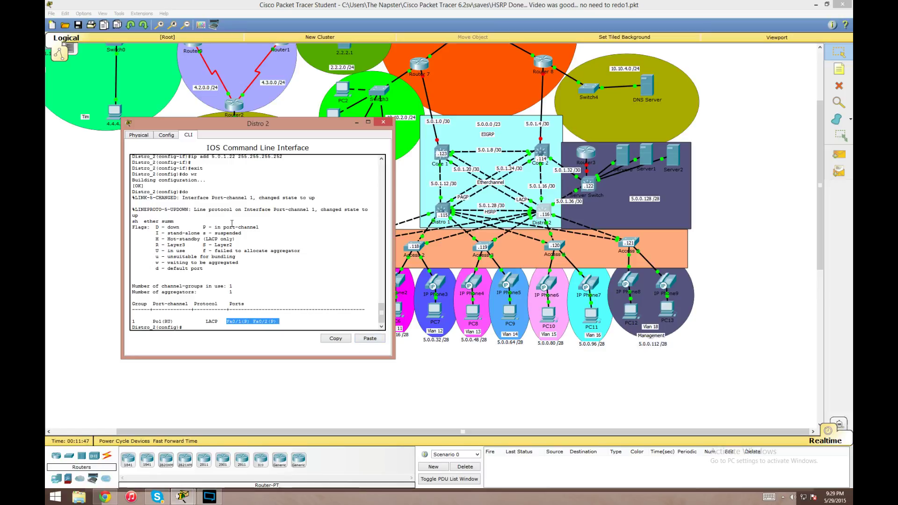
left_click_drag(203, 227, 262, 228)
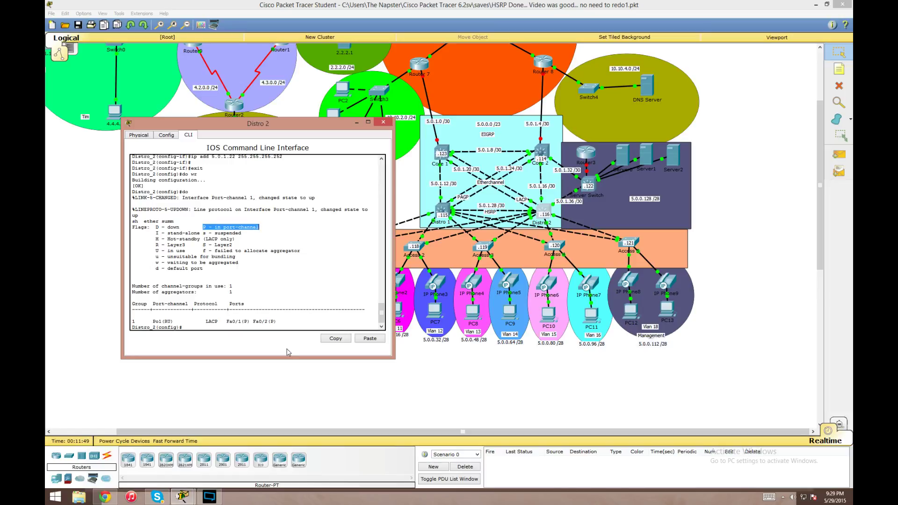
left_click(428, 287)
left_click(382, 123)
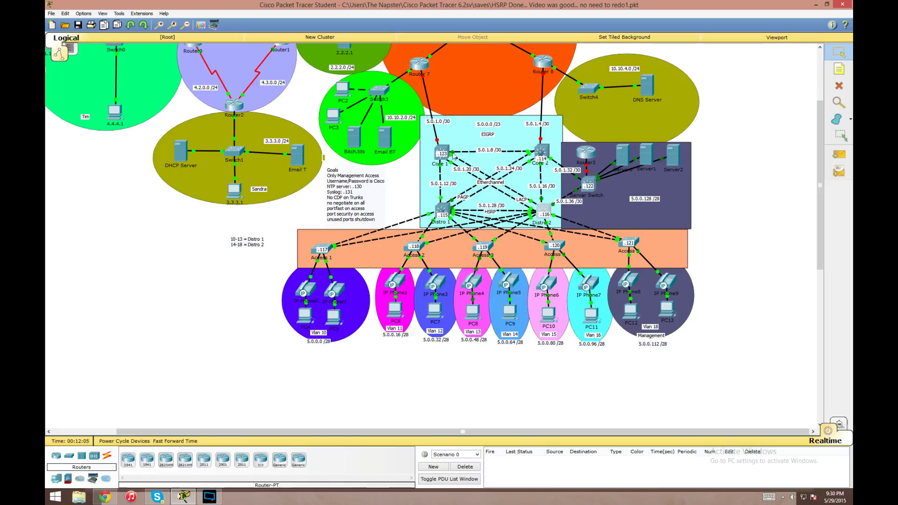
mouse_move(457, 154)
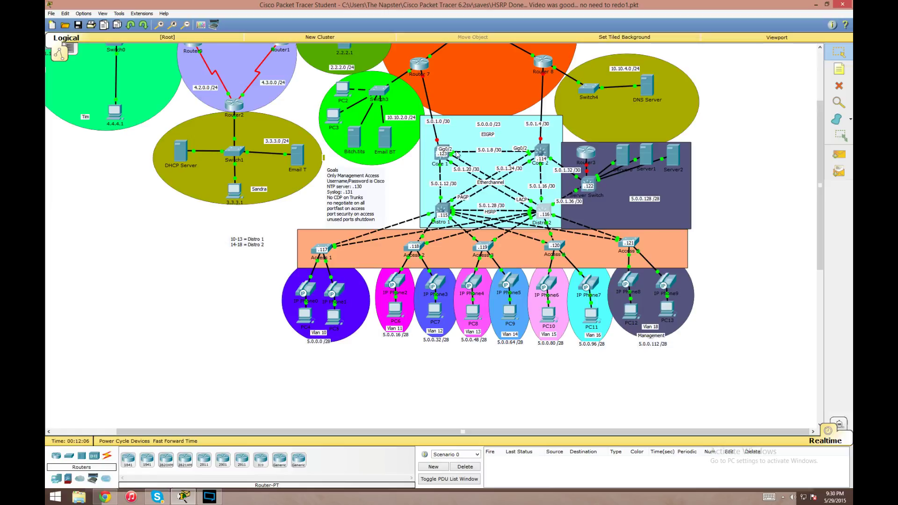
Step: Open Core 2's command line and enter global configuration mode
left_click(544, 149)
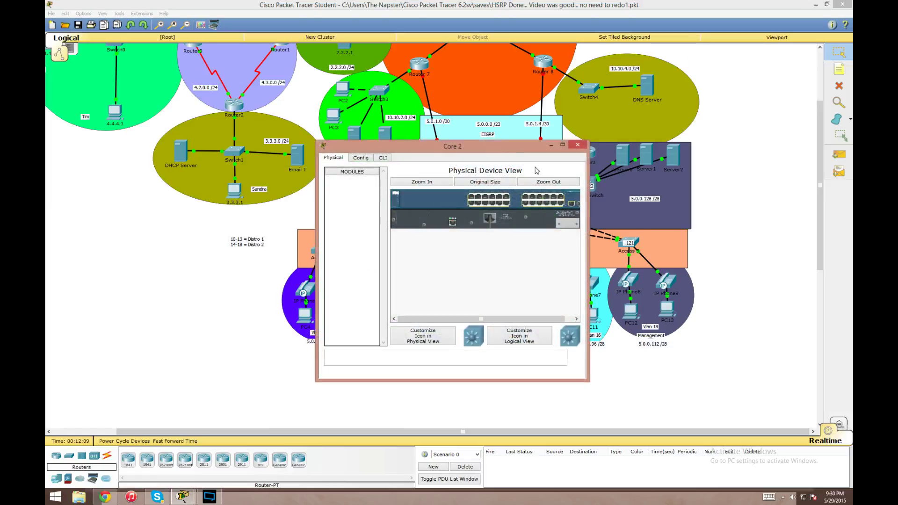
left_click_drag(497, 150, 192, 75)
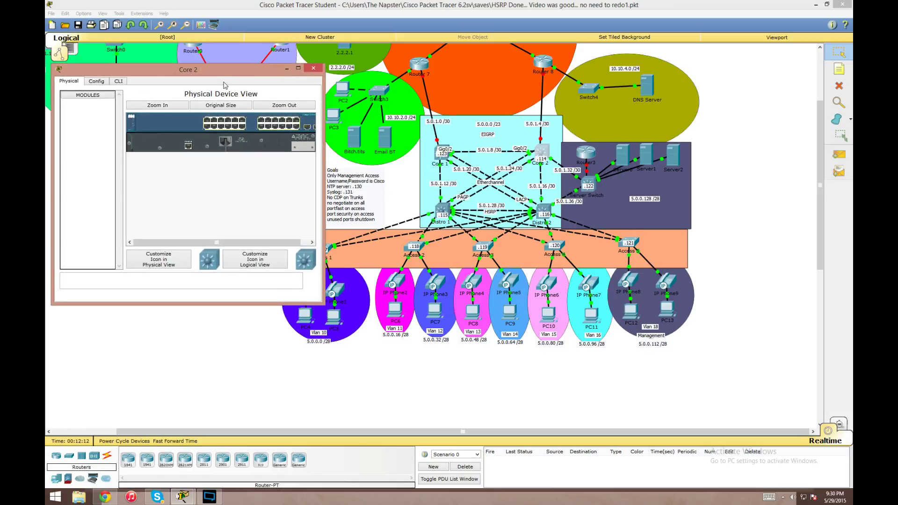
left_click(118, 81)
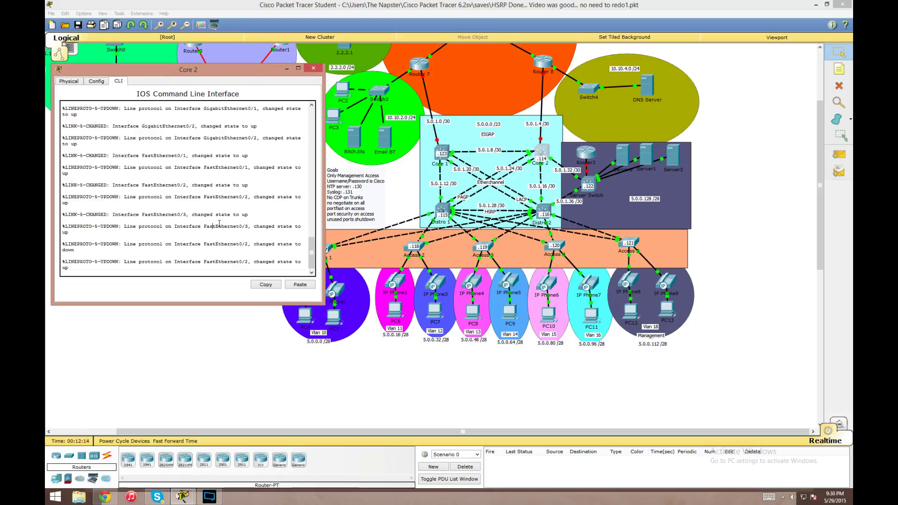
key("Return")
key("Return")
key("Return")
key("Return")
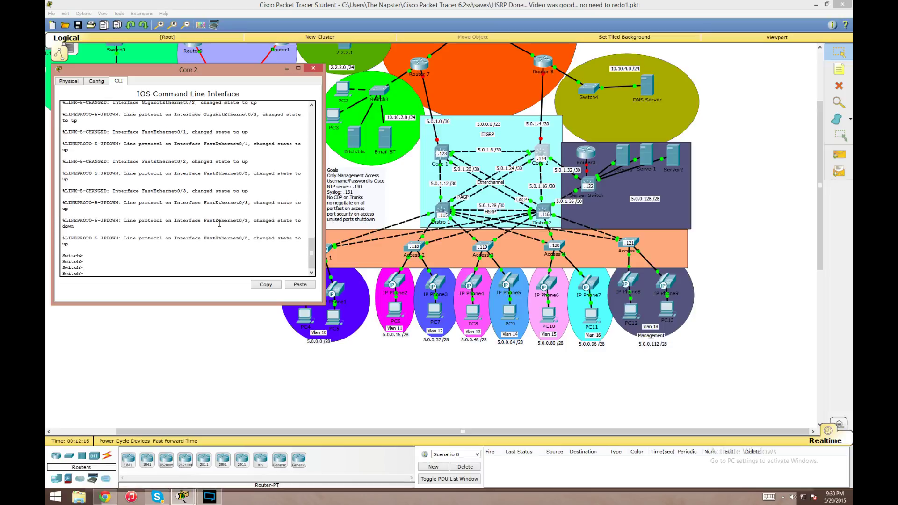
type("en")
key("Return")
type("conf t")
key("Return")
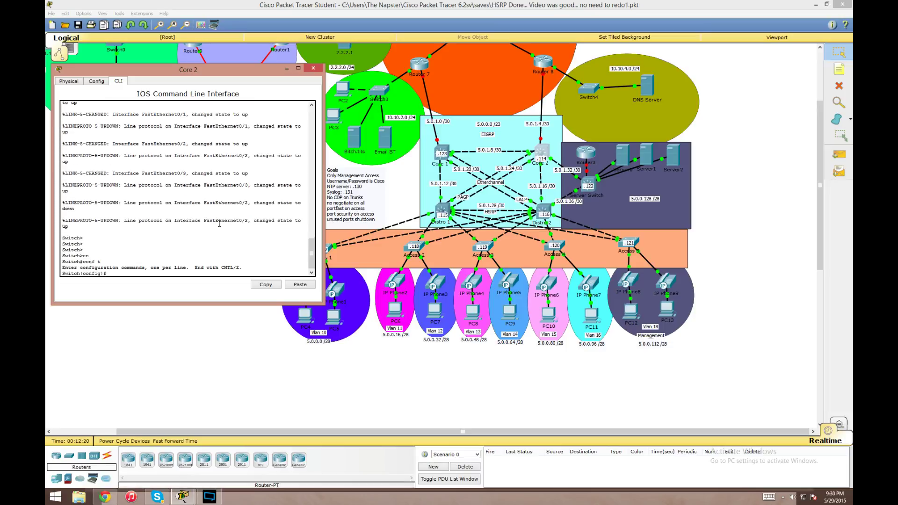
Step: Make Core 2's GigabitEthernet 0/1 a routed port with IP address 5.0.1.17 and mask 255.255.255.252
type("int g 0/1")
key("Return")
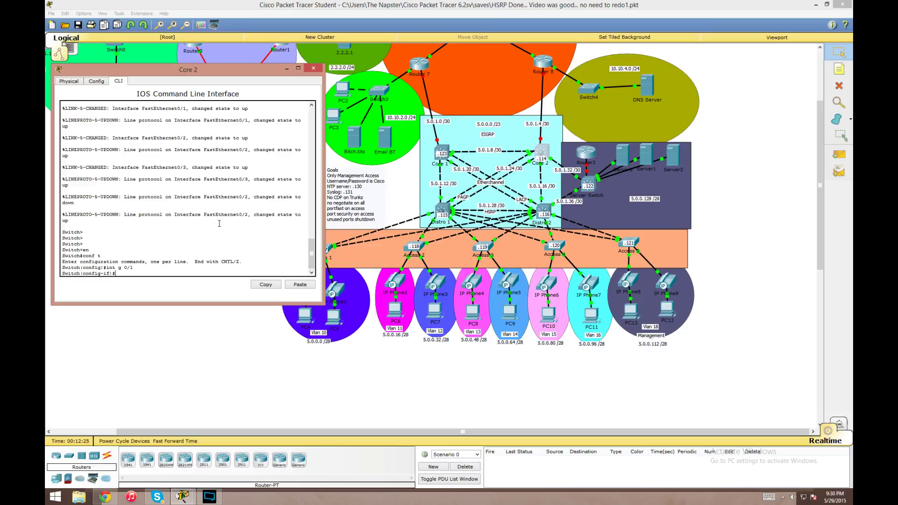
type("no sw")
key("Tab")
key("Return")
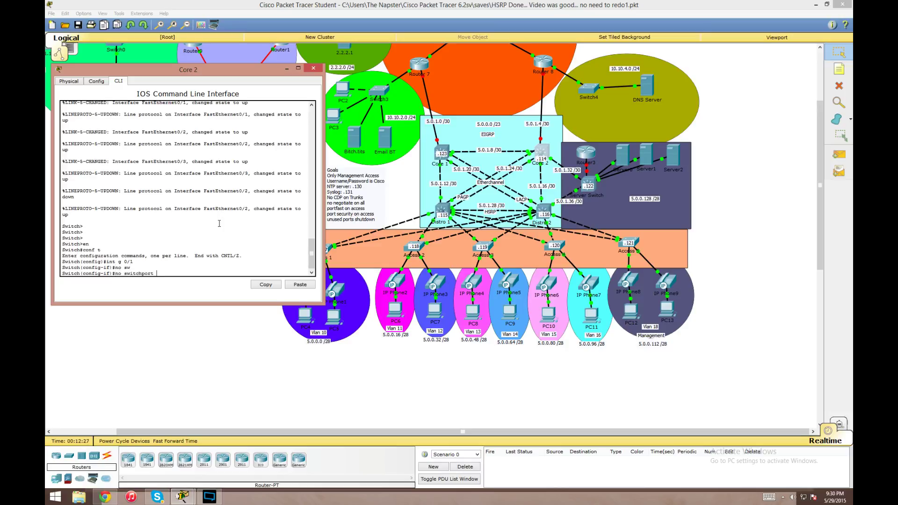
type("ip add")
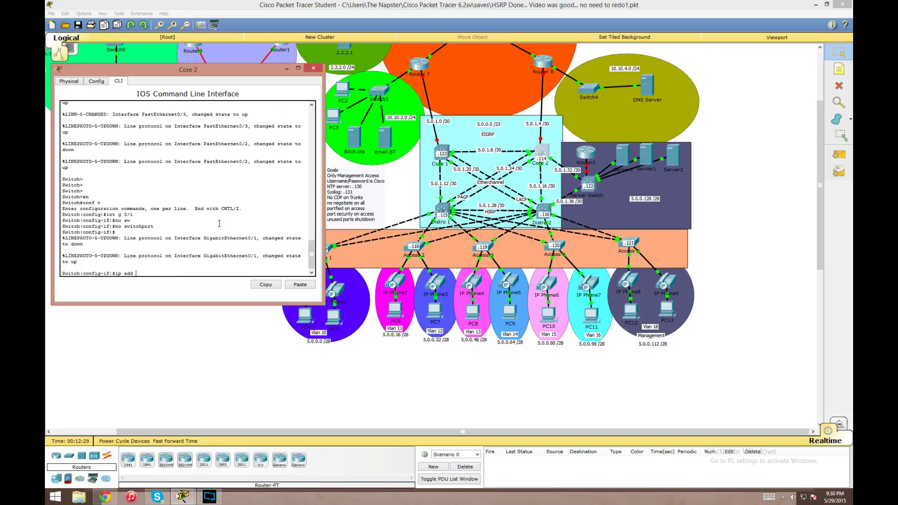
type(" 5.0.1.17 255.255.255.252")
key("Return")
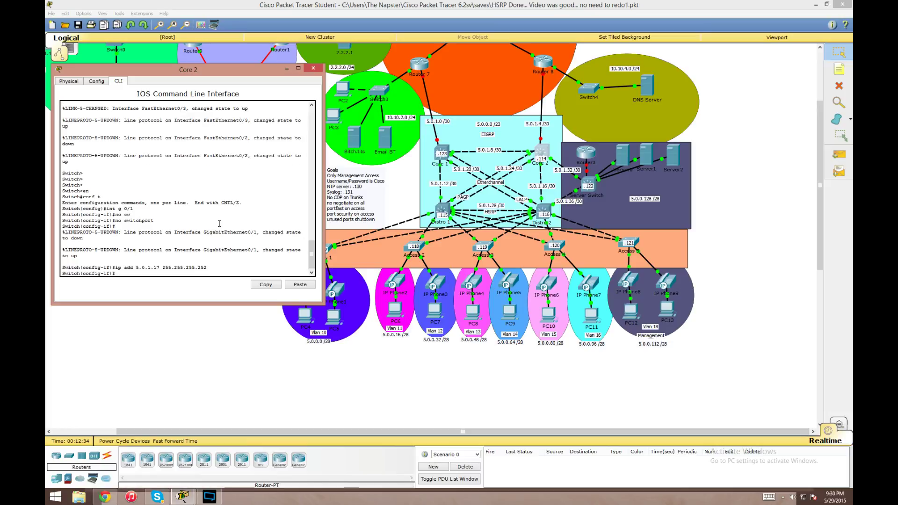
type("exit")
key("Return")
Step: Make Core 2's GigabitEthernet 0/2 a routed port with IP address 5.0.1.10 and mask 255.255.255.252
type("int")
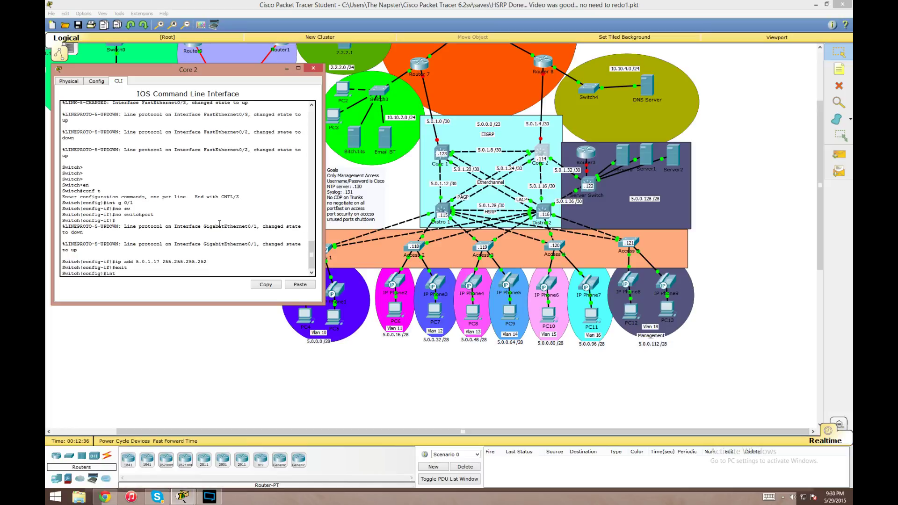
type(" g 0/2")
key("Return")
type("ip a")
key("BackSpace")
key("BackSpace")
type("no sw")
key("Tab")
key("Return")
type("ip add 5.0.1.10")
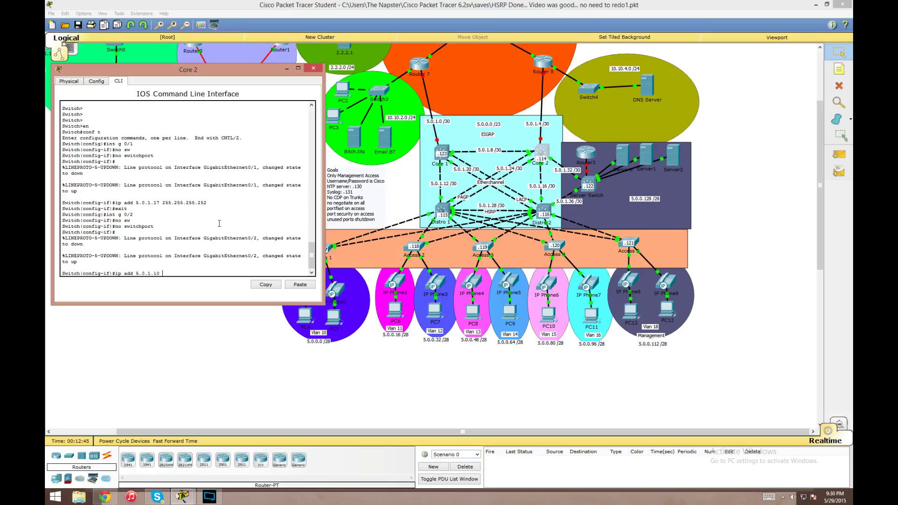
type(" 255.255.255.252")
key("Return")
type("exit")
key("Return")
Step: Make Core 2's FastEthernet 0/24 a routed port with IP address 5.0.1.6 and mask 255.255.255.252
type("int fa 0/24")
key("Return")
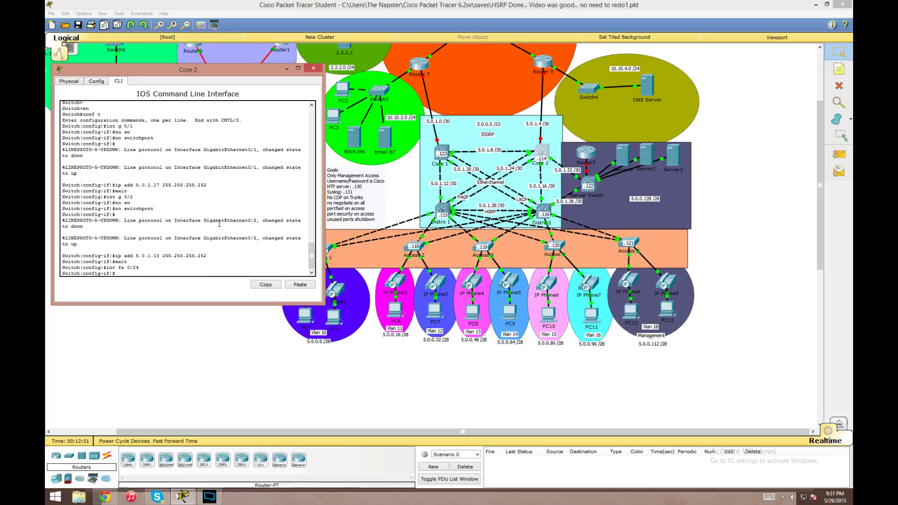
type("no sw")
key("Return")
type("no switchport")
key("Return")
type("ip")
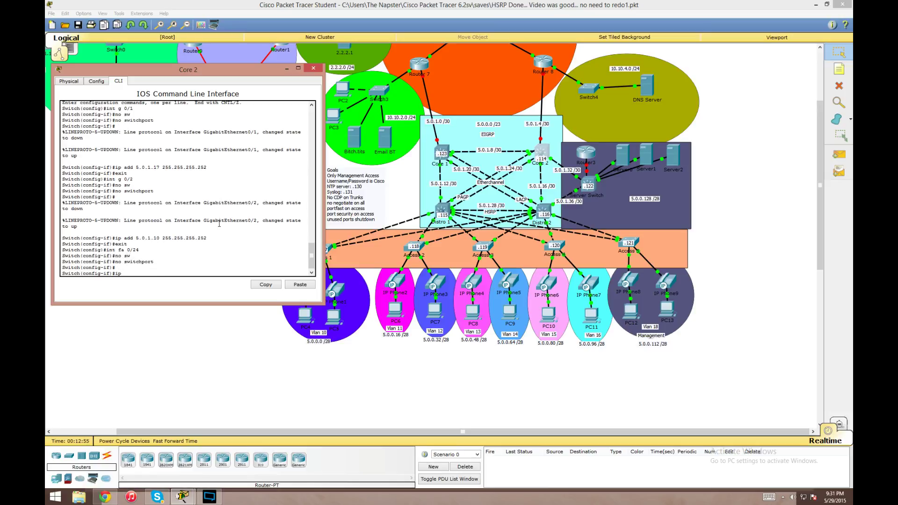
type(" add 5.0.1.")
key("BackSpace")
type("6 255.255.255.252")
key("Return")
type("exit")
key("Return")
Step: Turn off switchport mode on Core 2's interface range FastEthernet 0/1-2
type("int")
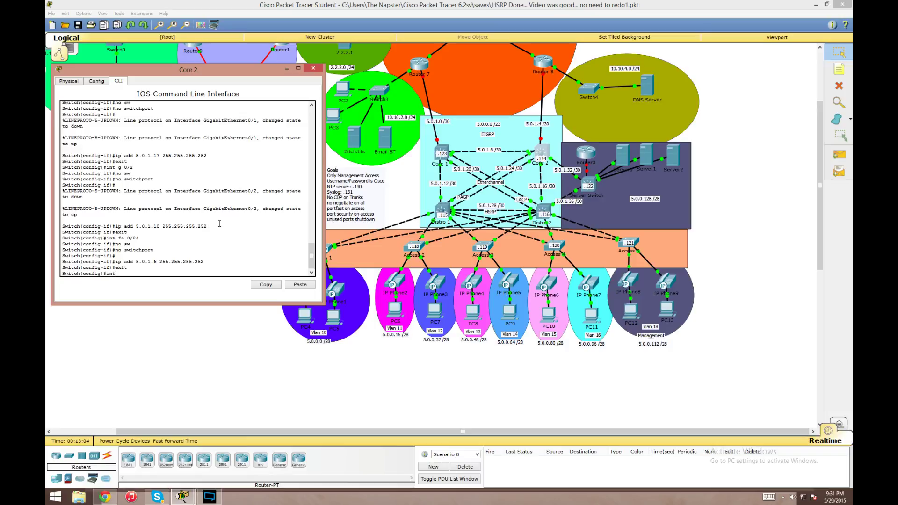
type(" range fa 0/1-2")
key("Return")
type("no sw")
key("Return")
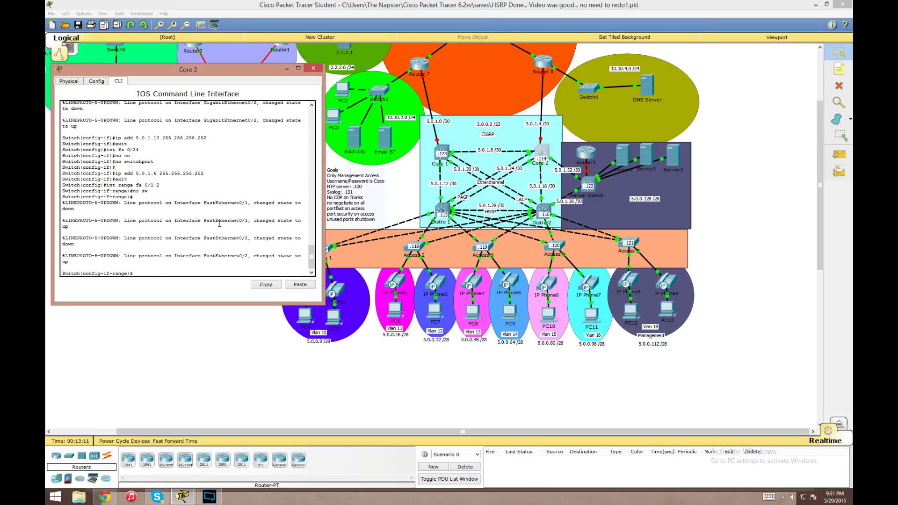
Step: Check the channel-group mode options and add the FastEthernet 0/1-2 range to channel group 2 in desirable mode
type("channel-gro")
key("BackSpace")
type("rou")
key("Tab")
type("2")
key("Return")
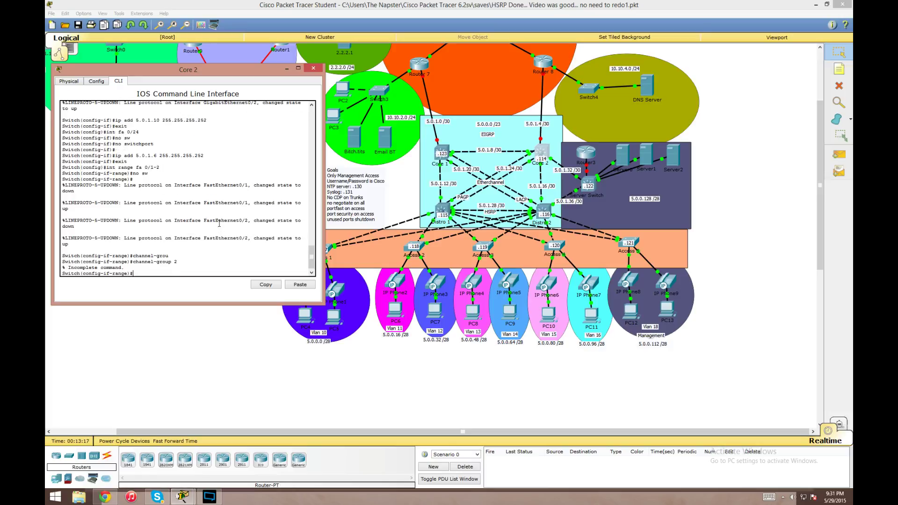
key("Up")
type("?")
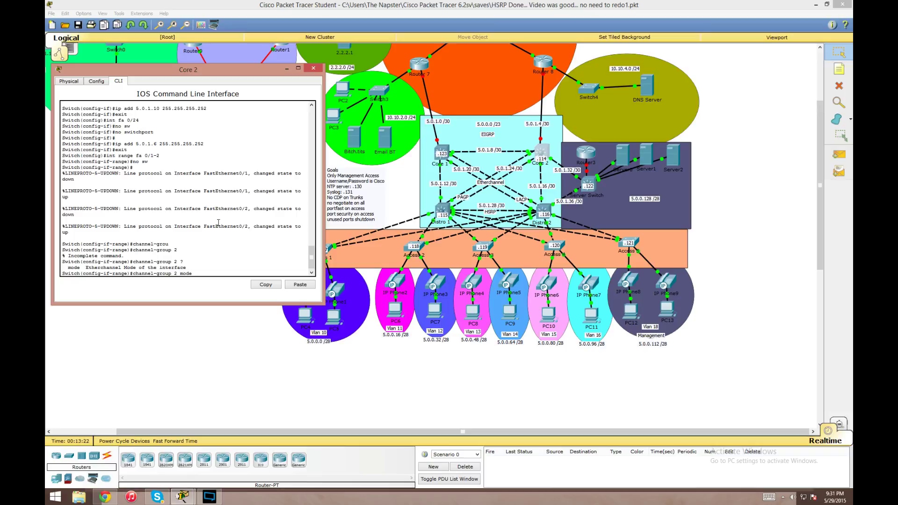
type("mode ?")
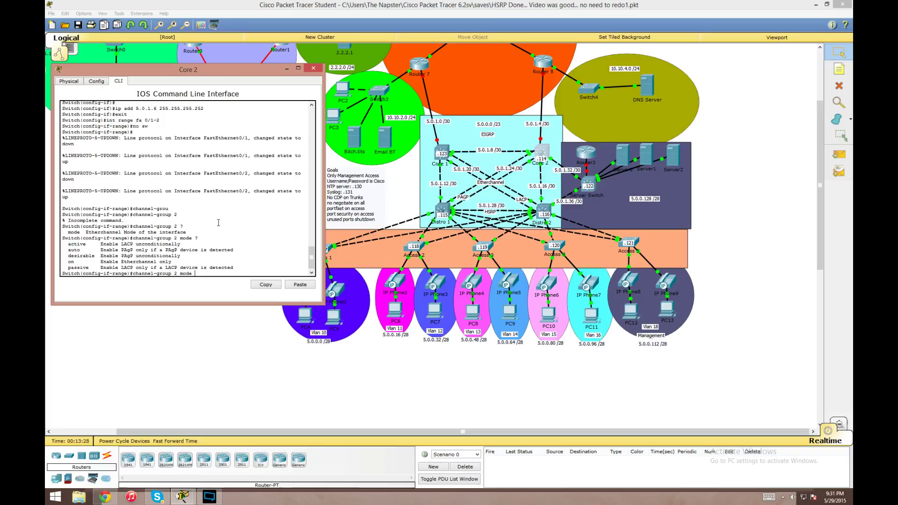
type("des")
key("Tab")
key("Return")
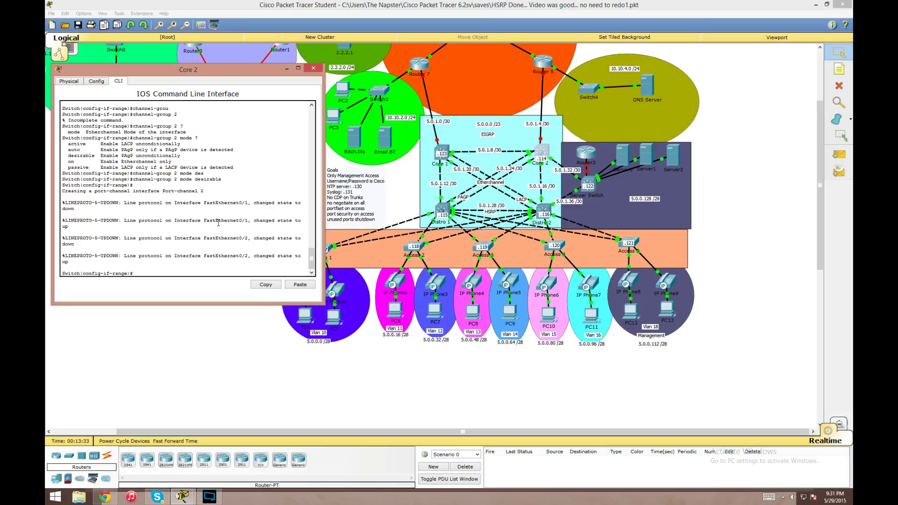
type("exit")
key("Return")
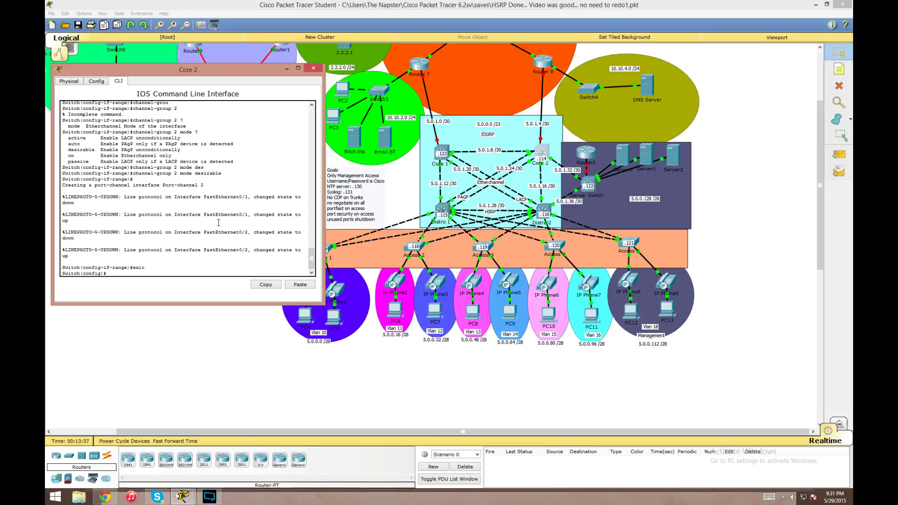
Step: Assign IP address 5.0.1.25 with mask 255.255.255.252 to Core 2's port-channel 2
type("int por")
key("Tab")
type("2")
key("Return")
type("ip add 5.0.1.2")
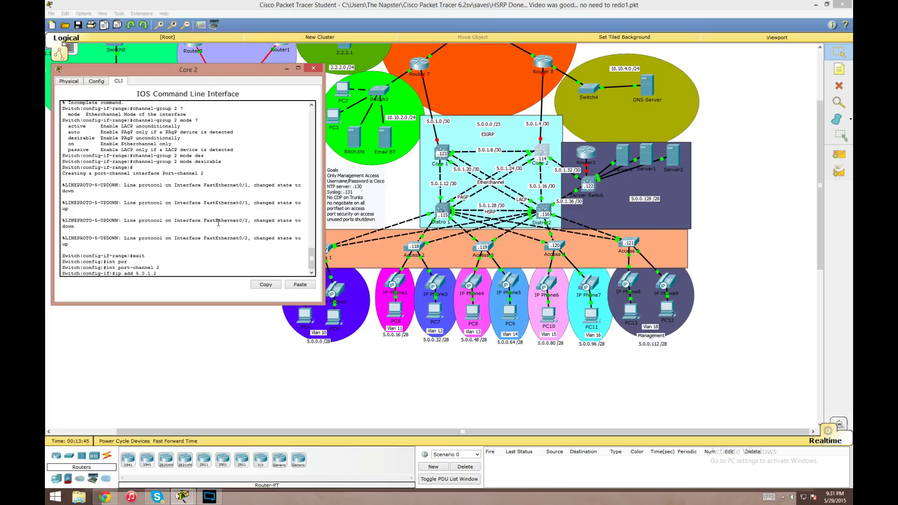
type("5 255.255.255.252")
key("Return")
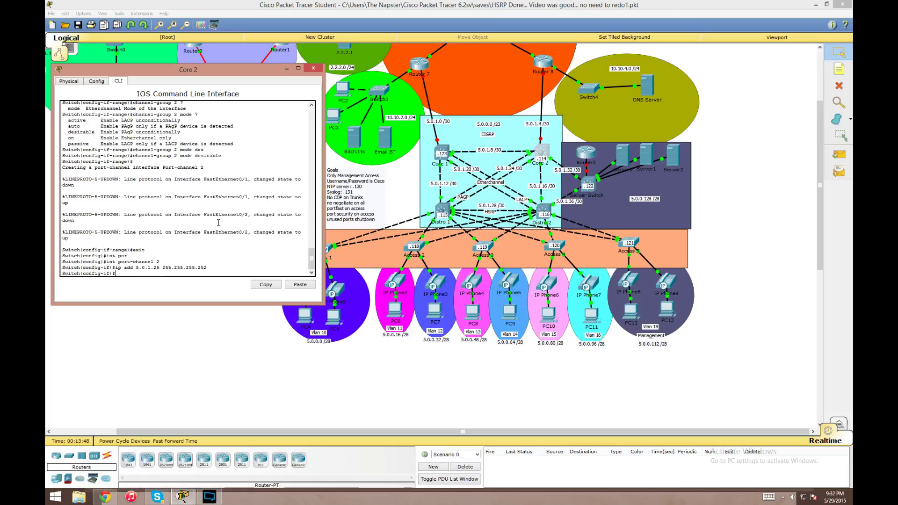
Step: Exit the port-channel interface configuration and save Core 2's configuration
type("exit")
key("Return")
type("do wr")
key("Return")
key("Return")
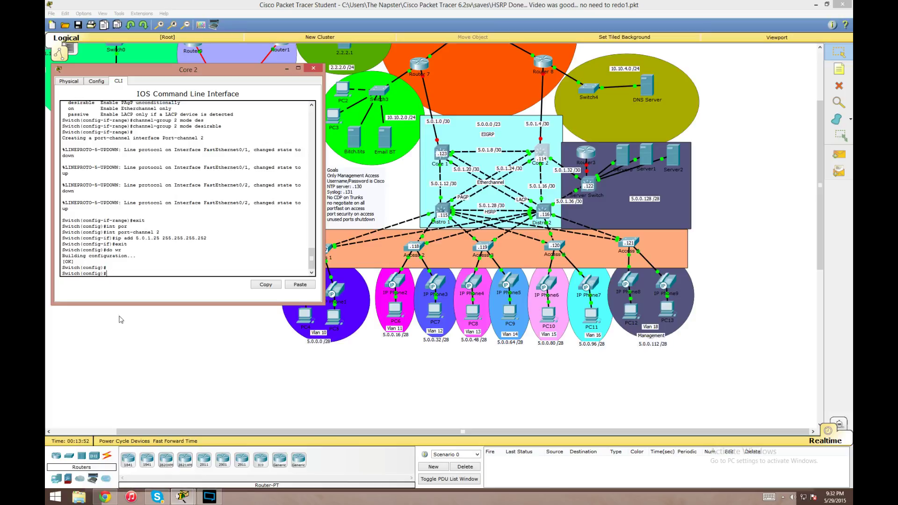
Step: Make Core 2's FastEthernet 0/3 a routed port with IP address 5.0.0.131 and mask 255.255.255.240
left_click(209, 497)
left_click(82, 366)
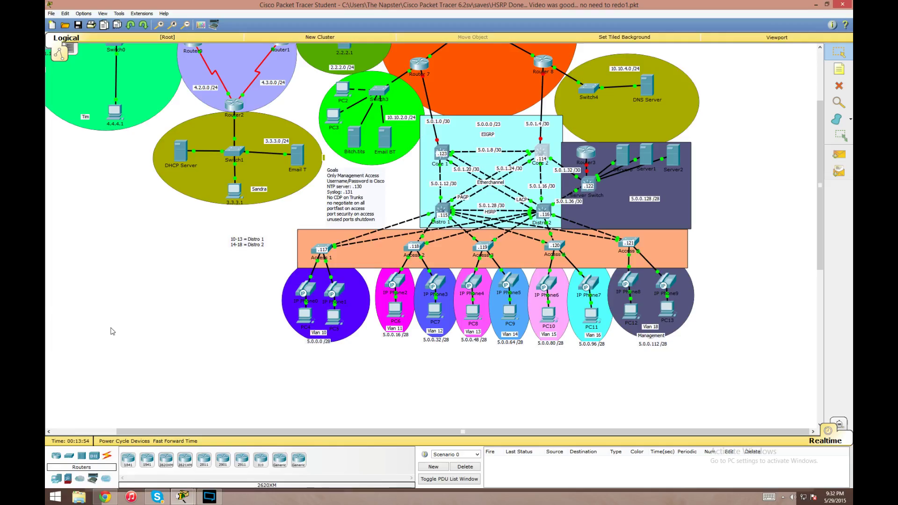
left_click(542, 153)
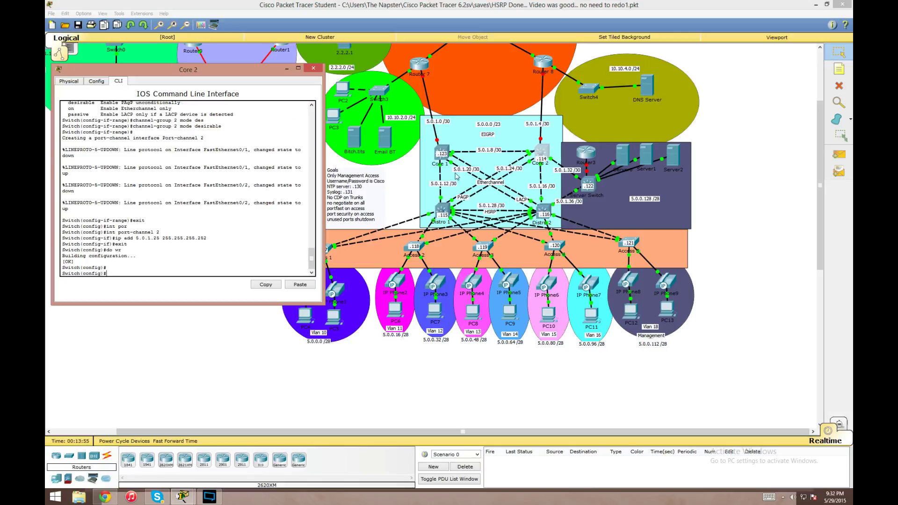
type("int fa 0/3")
key("Return")
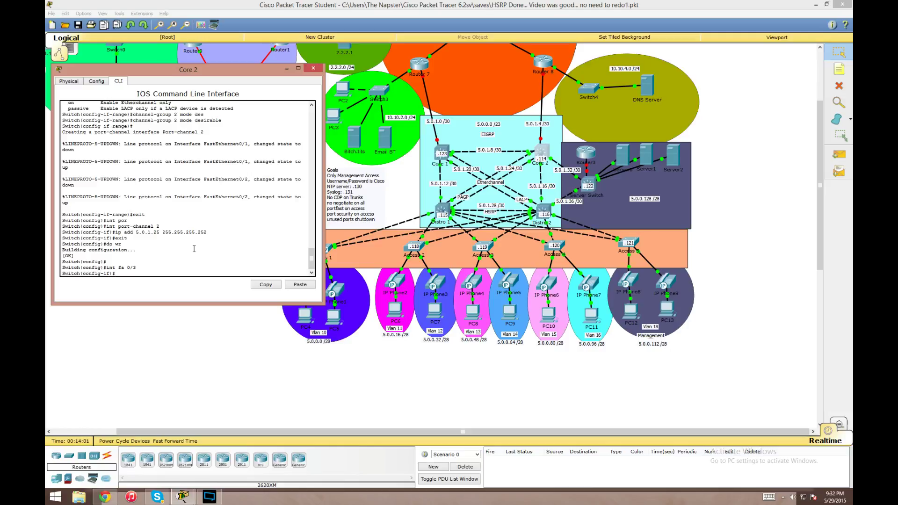
type("ons")
key("BackSpace")
type("no sw")
key("Return")
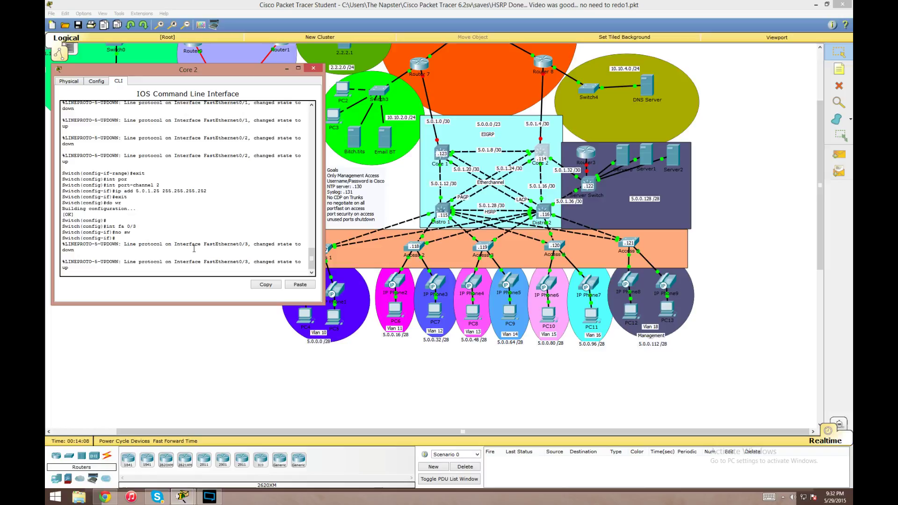
type("ip add 5.0.0")
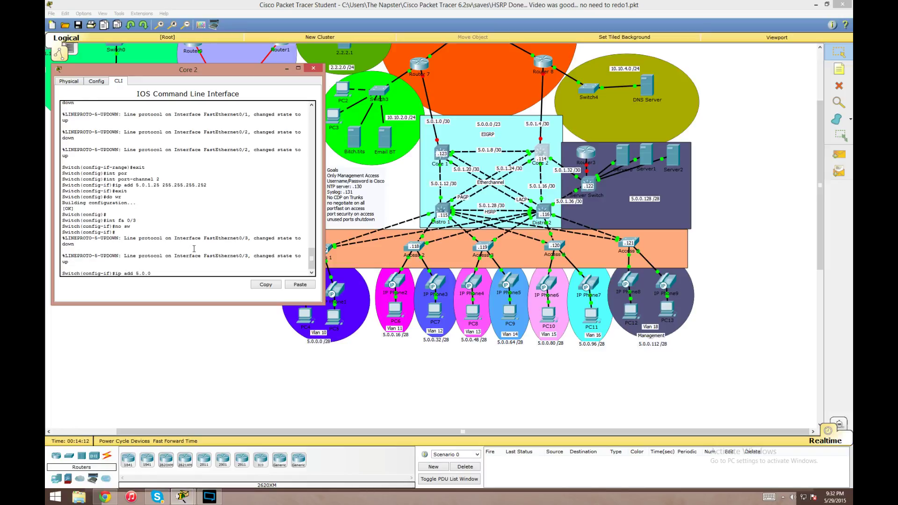
type(".131 255.255.255.240")
key("Return")
Step: Exit the FastEthernet 0/3 configuration, write Core 2's configuration to memory and close the device
type("r")
key("Return")
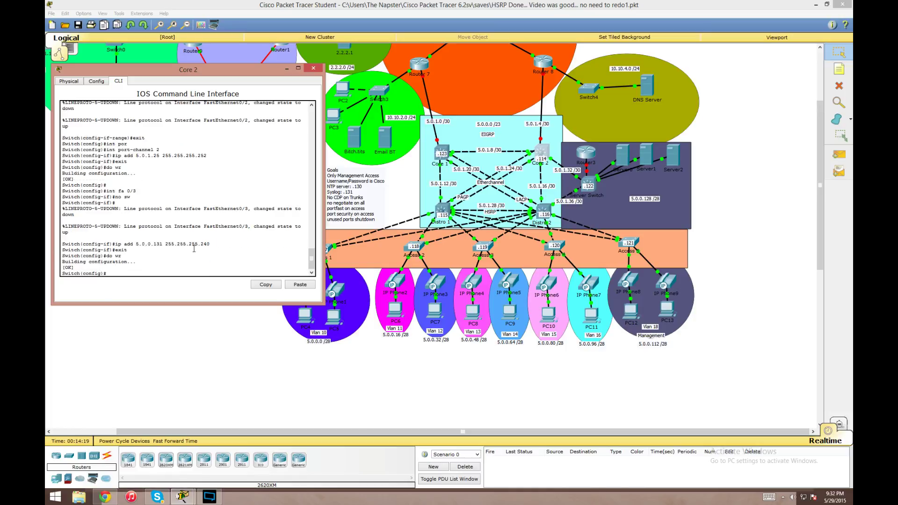
left_click(316, 70)
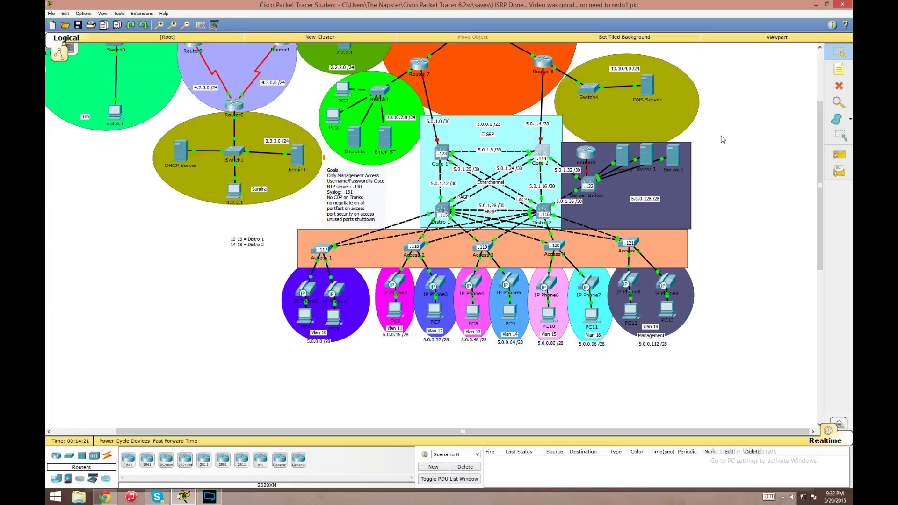
Step: Delete the 5.0.1.32 /30 and 5.0.1.36 /30 labels beside the Server Switch links
left_click(839, 85)
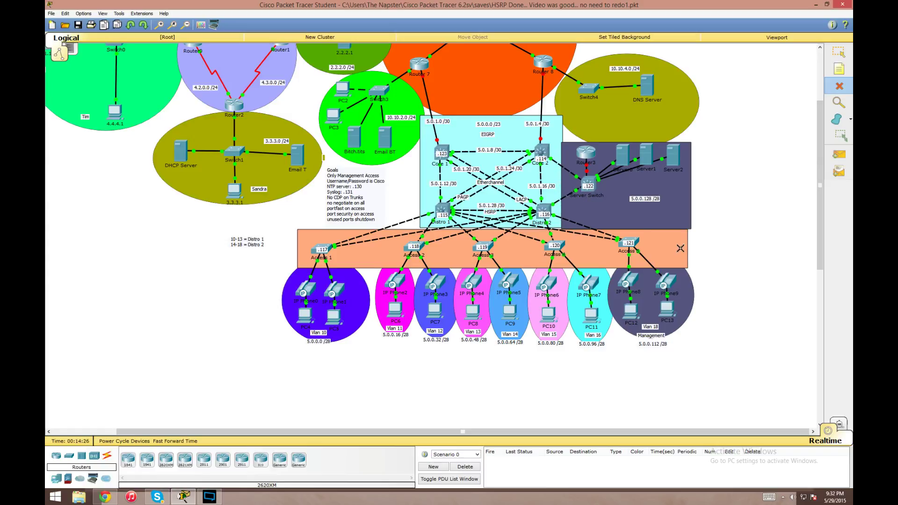
key("Escape")
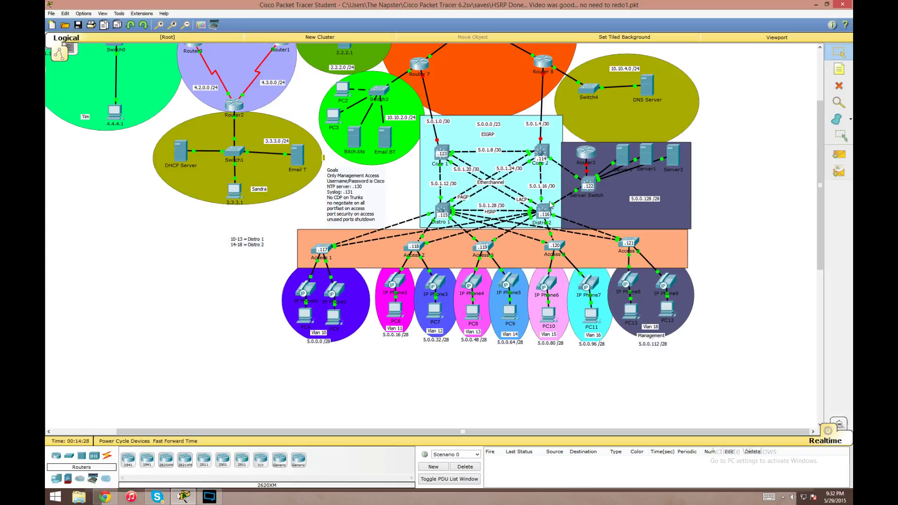
Step: Reconnect the Server Switch cable from Distro 2 to Core 1's FastEthernet0/3 and move the 5.0.0.128 /28 label next to the core links
left_click(442, 151)
left_click(473, 161)
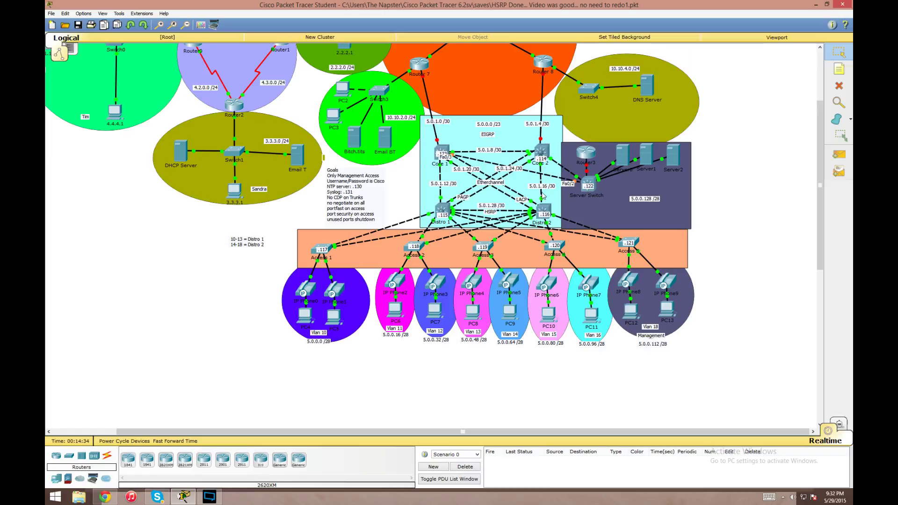
left_click_drag(632, 204, 558, 175)
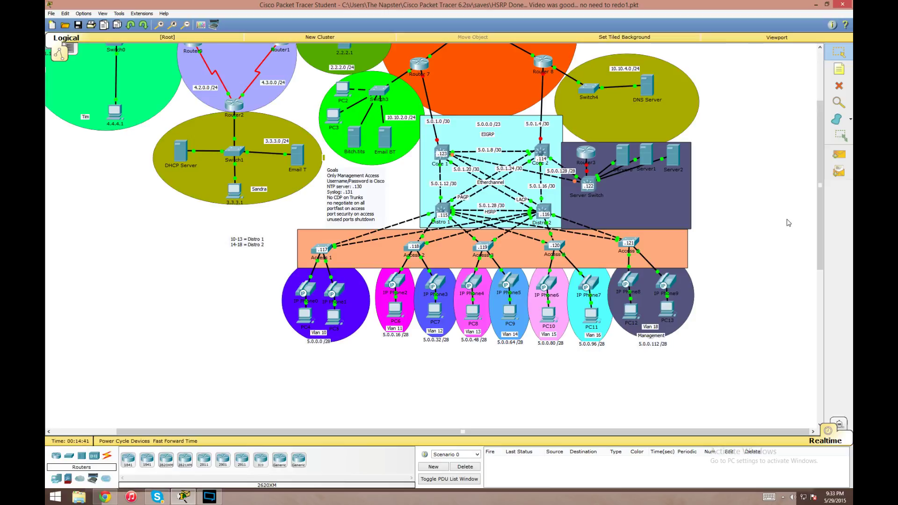
Step: Make Core 1's FastEthernet 0/3 a routed port with IP address 5.0.0.130 and mask 255.255.255.240, and close the device
left_click(442, 152)
left_click_drag(456, 146, 184, 96)
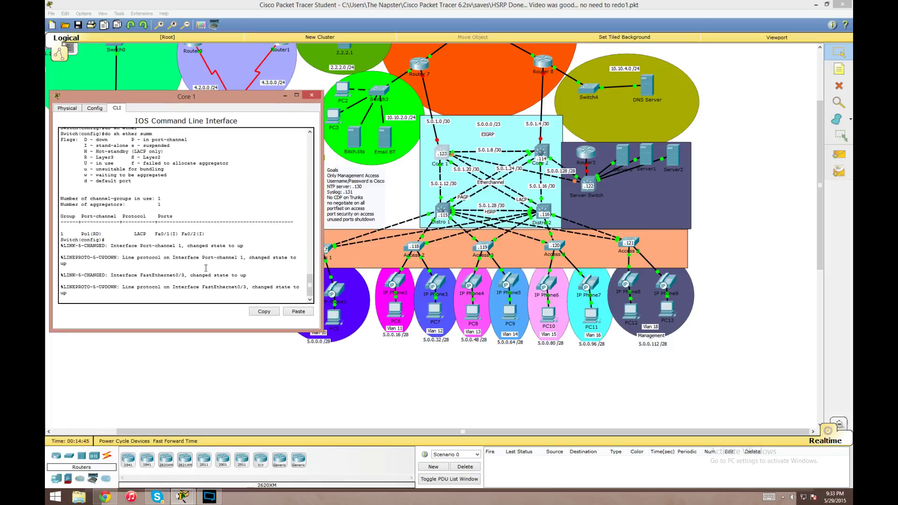
key("Return")
type("int fa 0/3")
key("Return")
type("no sw")
key("Return")
type("ip add ")
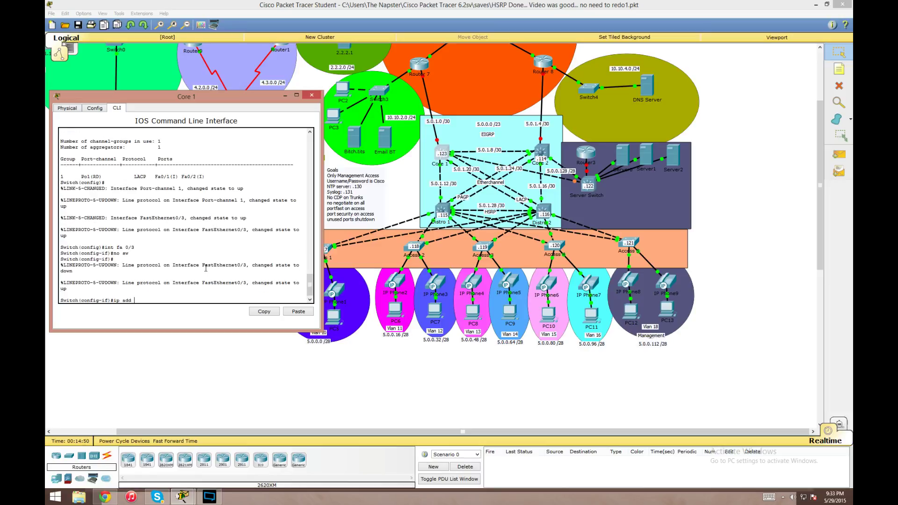
type("5.0.0.130 255.255.255.240")
key("Return")
left_click(312, 95)
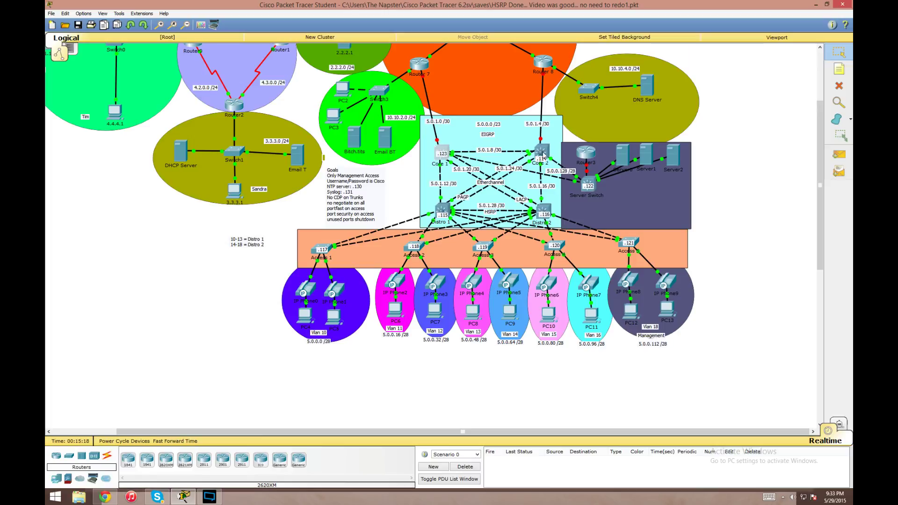
Step: Open Distro 1's command line and enter global configuration mode
left_click(442, 211)
left_click_drag(317, 131, 47, 98)
left_click(113, 17)
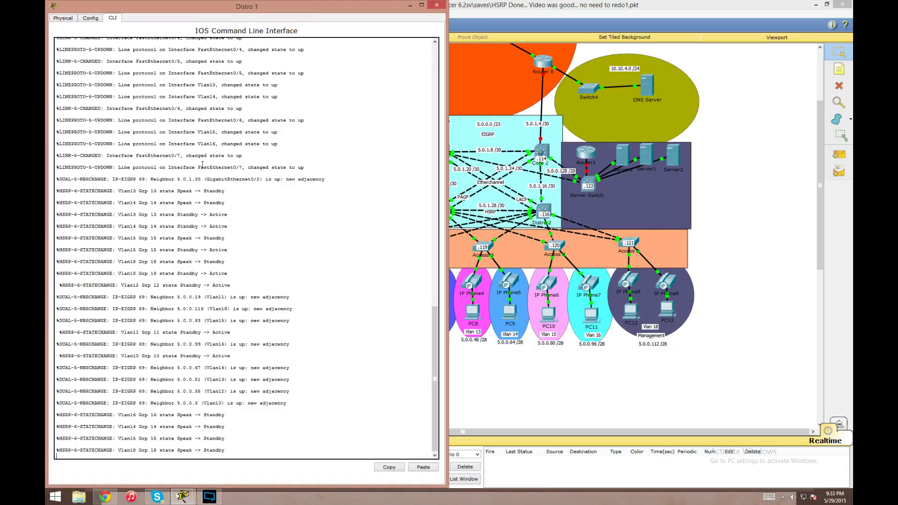
key("Return")
type("en")
key("Return")
type("conf t")
key("Return")
Step: Turn Distro 1's interface range FastEthernet 0/1-2 into routed ports
type("sd")
key("BackSpace")
key("BackSpace")
type("int ra")
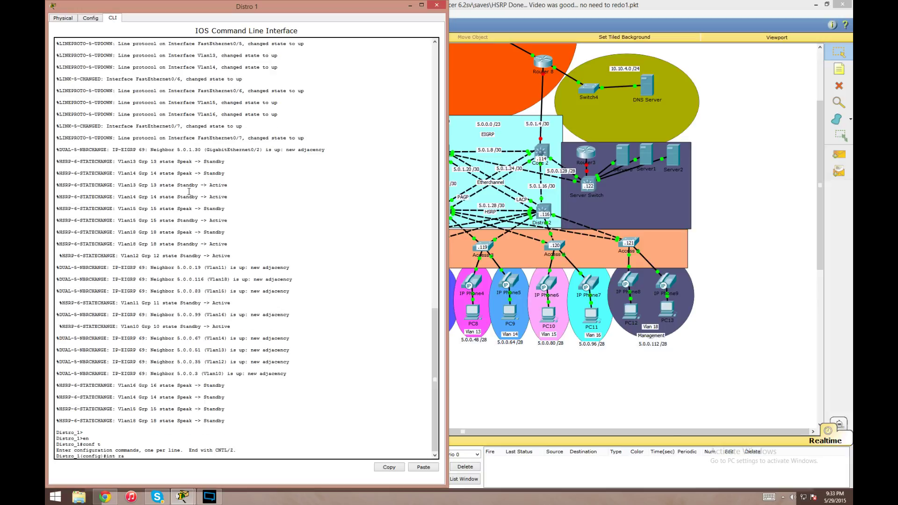
type("nge fa 0/1-2")
key("Return")
type("no sw")
key("Return")
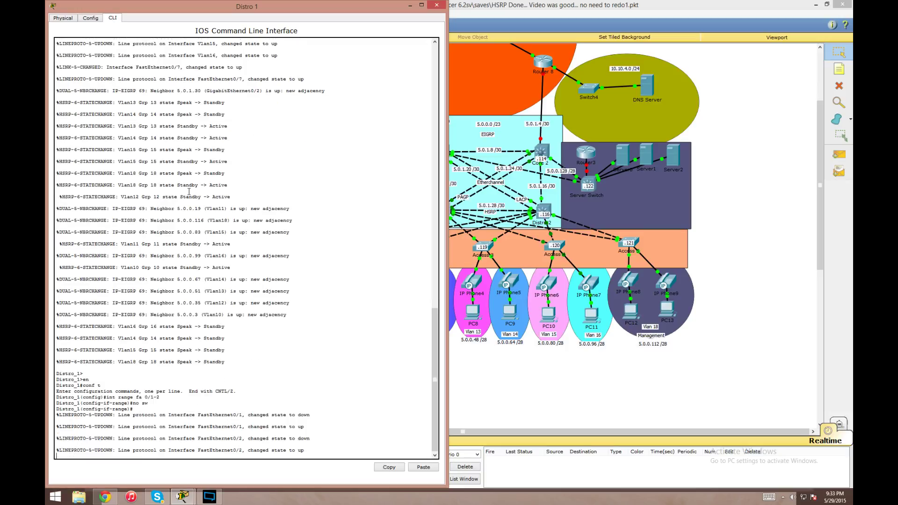
Step: Put Distro 1's FastEthernet 0/1-2 into channel group 2 with PAgP mode auto
type("channel-g")
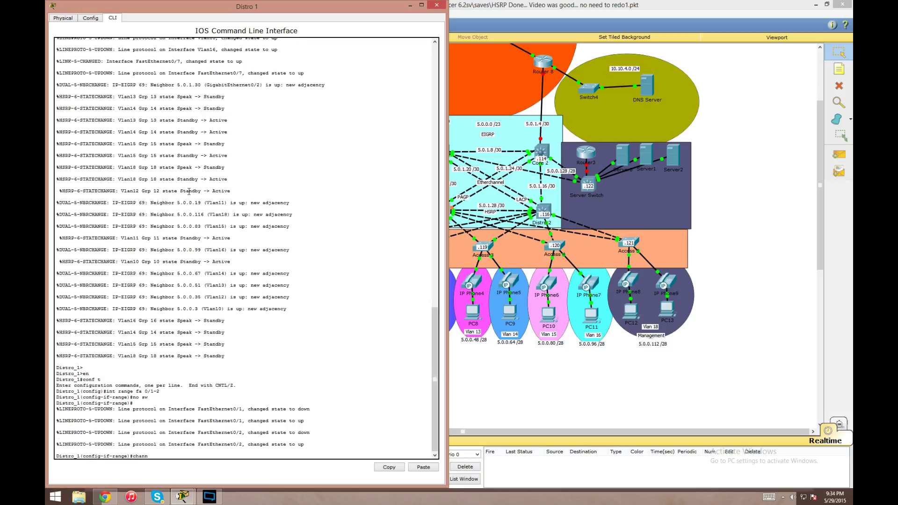
key("Tab")
key("Return")
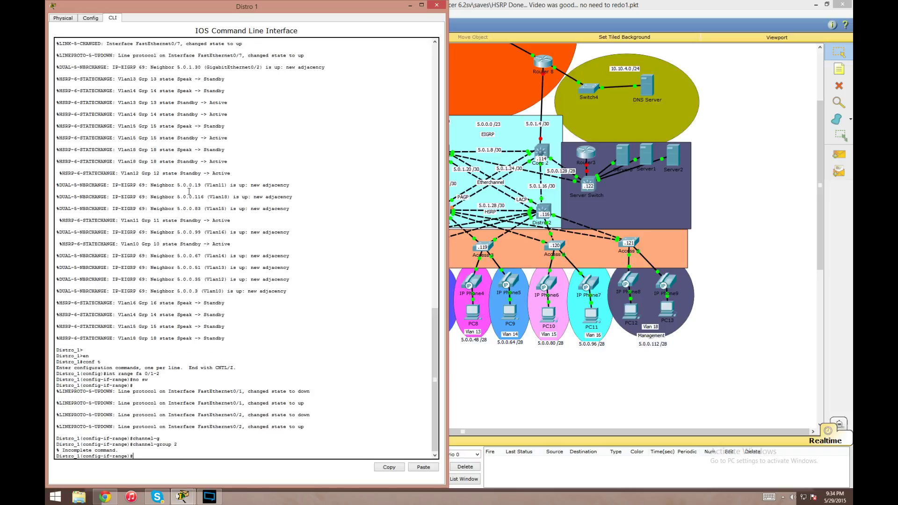
key("Up")
type("?")
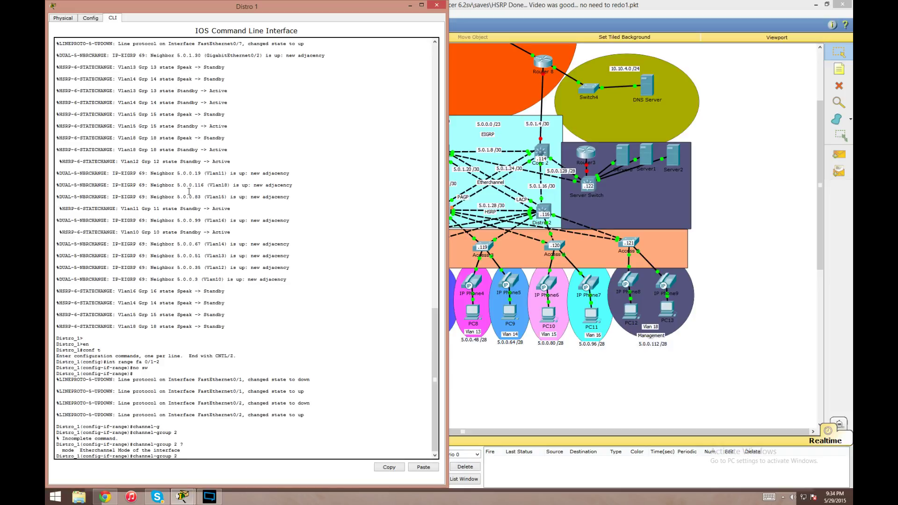
type("mode auto")
key("Tab")
key("Return")
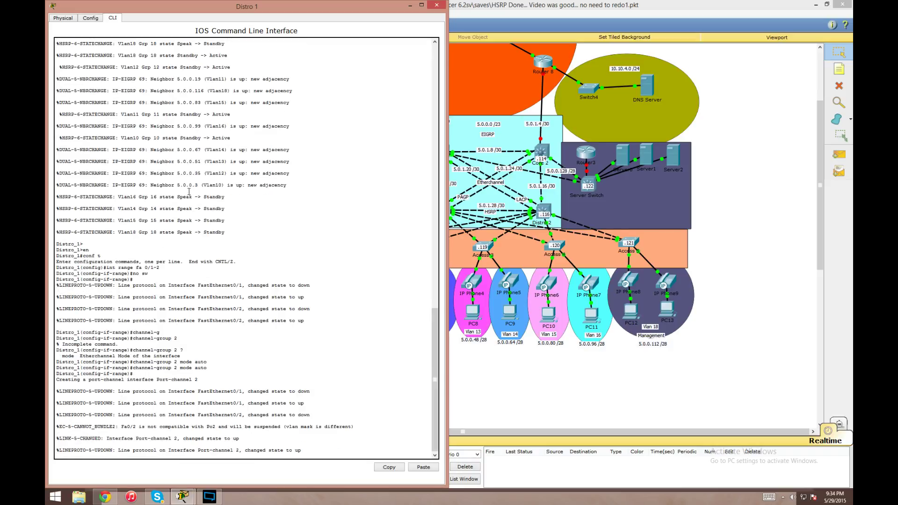
Step: Review the Port-channel 2 and FastEthernet entries in Distro 1's running configuration and check the link's ports in the topology
key("Return")
type("do sh run")
key("Return")
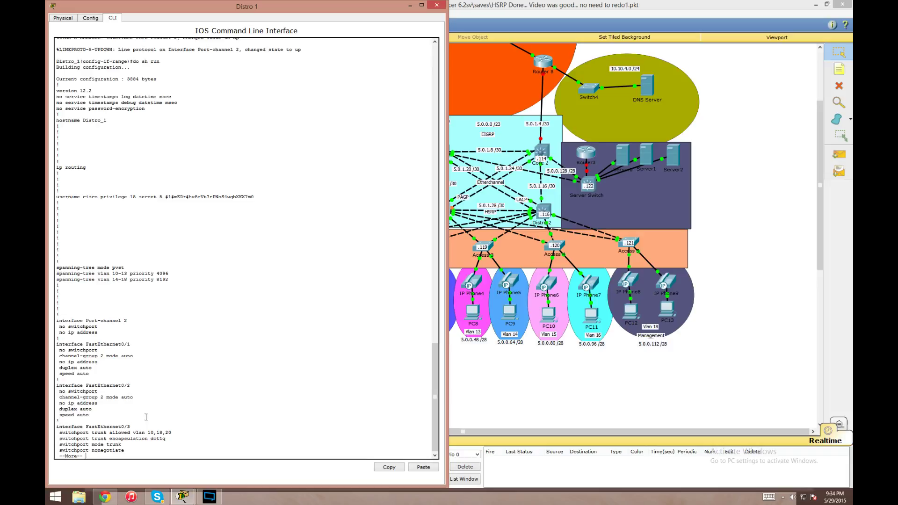
left_click(489, 413)
mouse_move(443, 210)
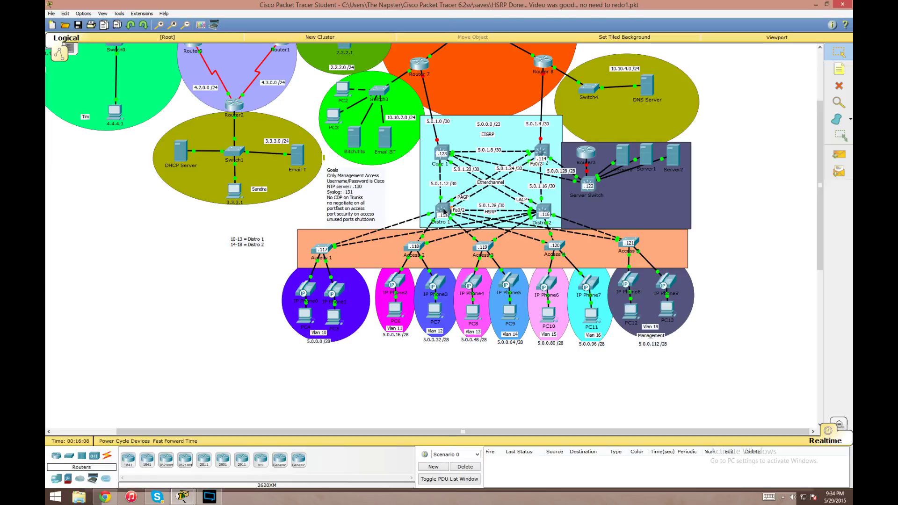
left_click(450, 207)
key("q")
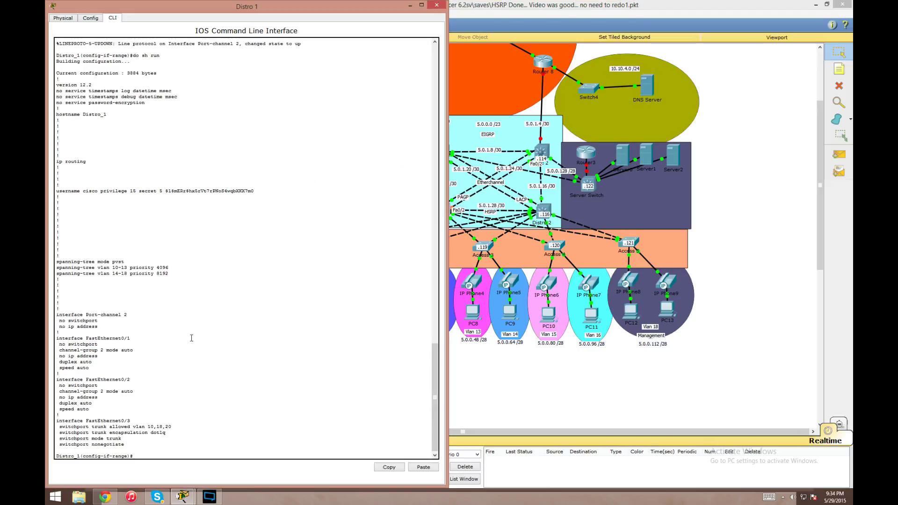
Step: Assign IP address 5.0.1.26 with mask 255.255.255.252 to Port-channel 2 on Distro 1
type("exit")
key("Return")
type("int port")
key("Tab")
type("2")
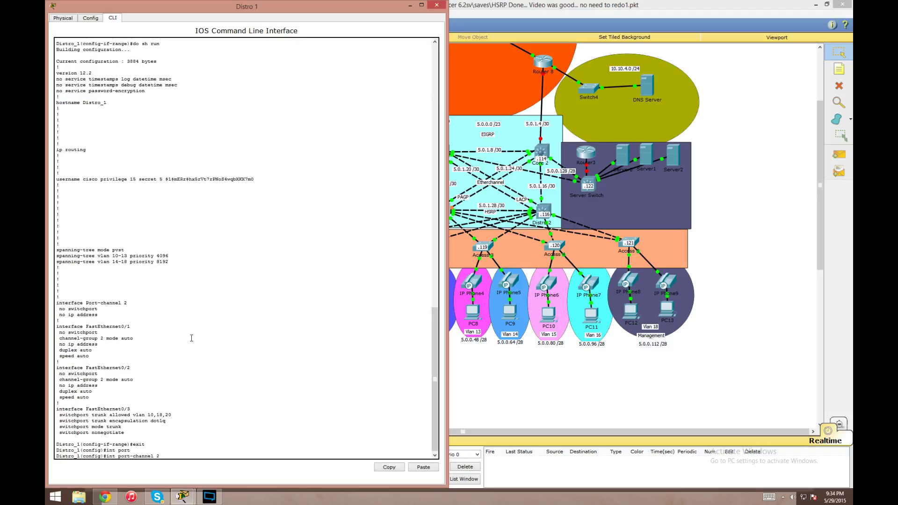
key("Return")
type("ip add 5.0.1.2")
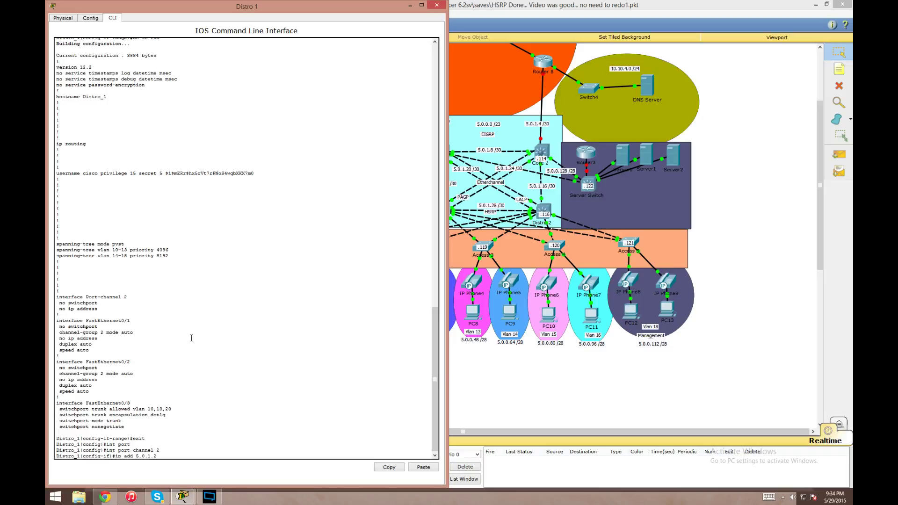
type("6 255.255.255.252")
key("Return")
Step: Exit the Port-channel 2 configuration and write Distro 1's configuration to memory
type("exit")
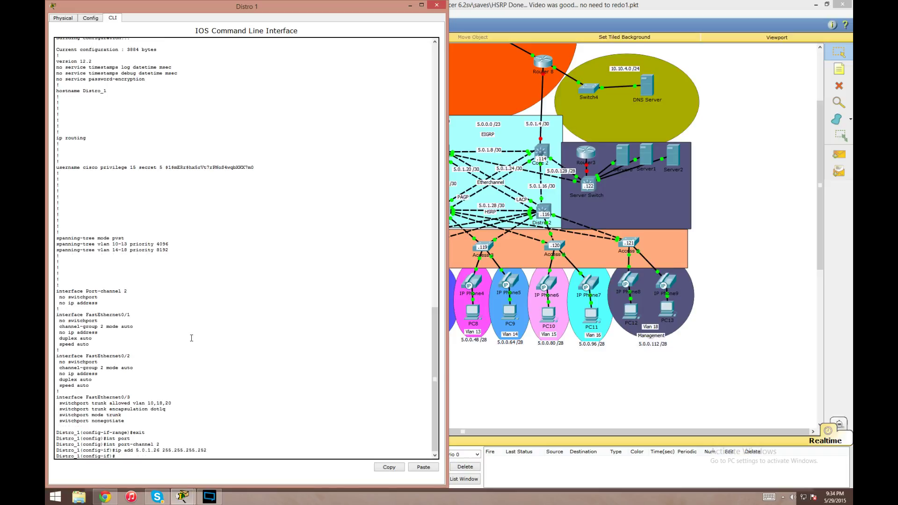
key("Return")
type("do wr")
key("Return")
key("Return")
Step: Display the EtherChannel summary on Distro 1 to check the state of group 2's member ports
type("do sh ehter")
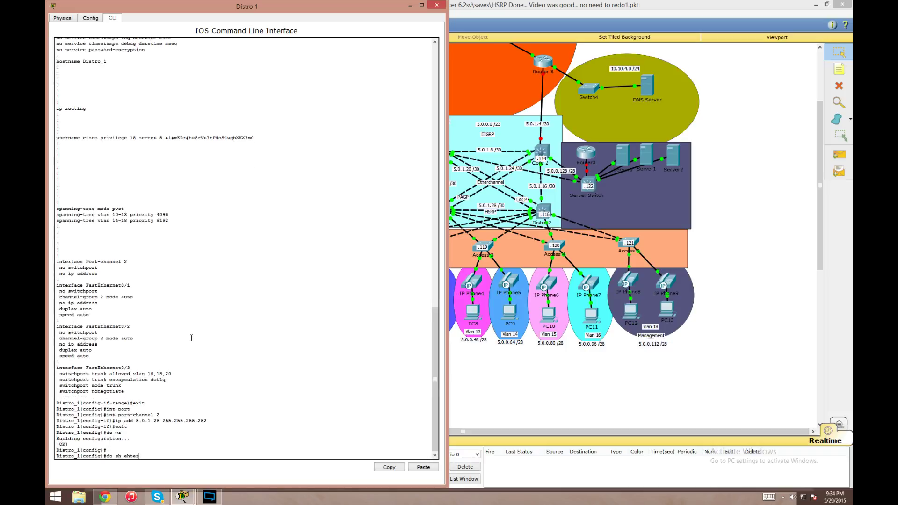
key("BackSpace")
key("BackSpace")
key("BackSpace")
type("ther")
key("Tab")
type("summ")
key("Return")
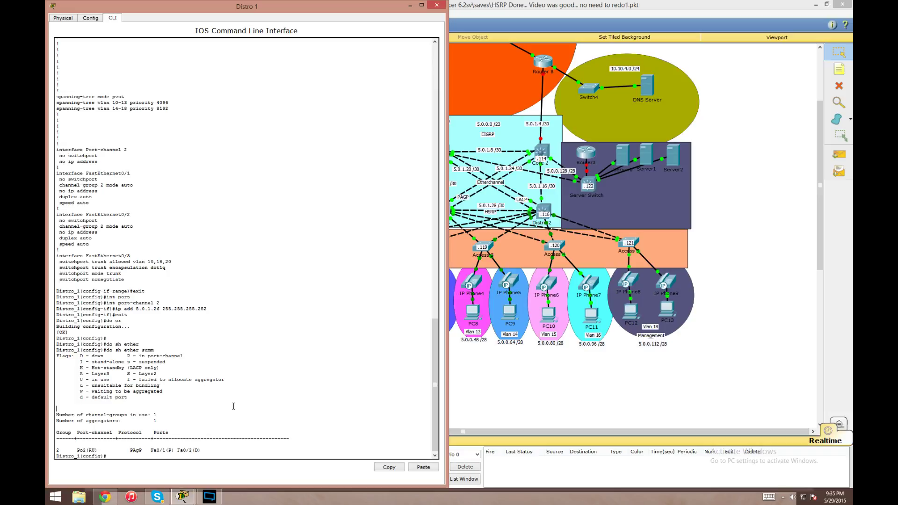
Step: Review the channel-group and interface settings in Distro 1's running configuration
type("do sh run")
key("Return")
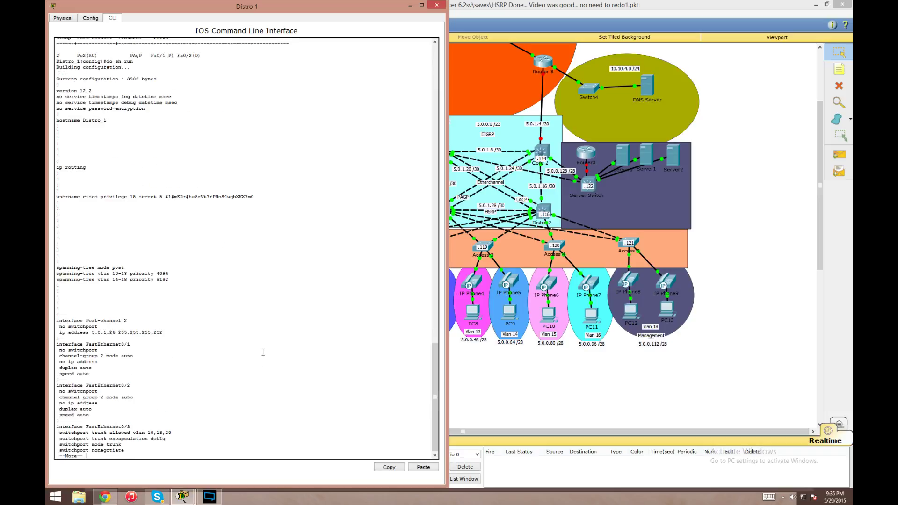
key("space")
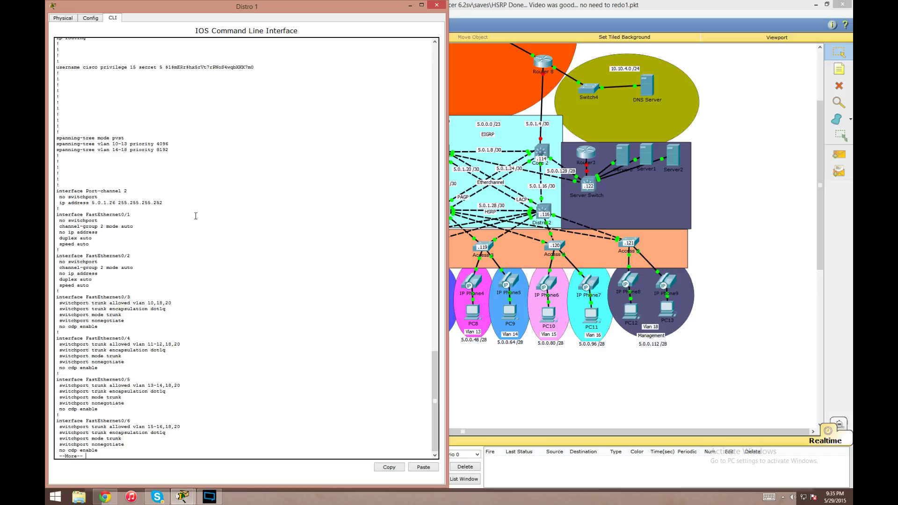
Step: Inspect Port-channel 2 and its member ports in Core 2's running configuration, and close the device
left_click(540, 154)
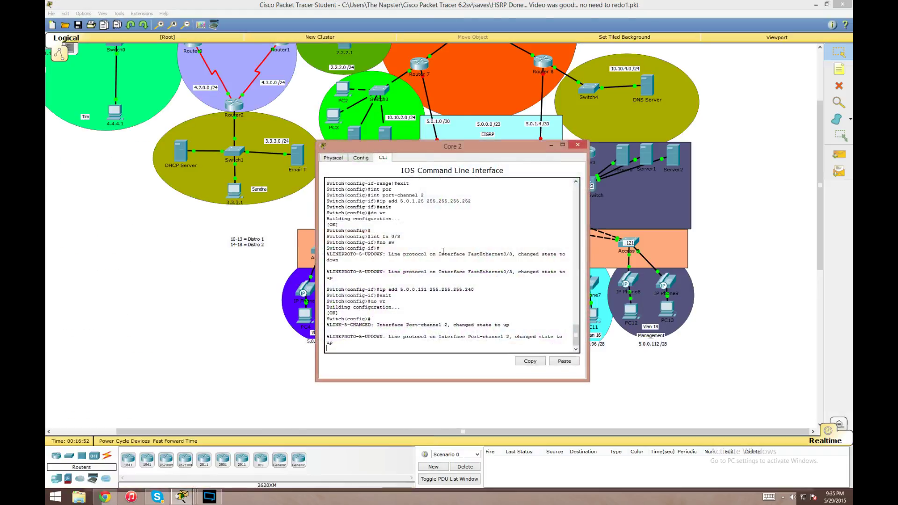
key("Return")
type("do sh run")
key("Return")
scroll(411, 267, "up", 3)
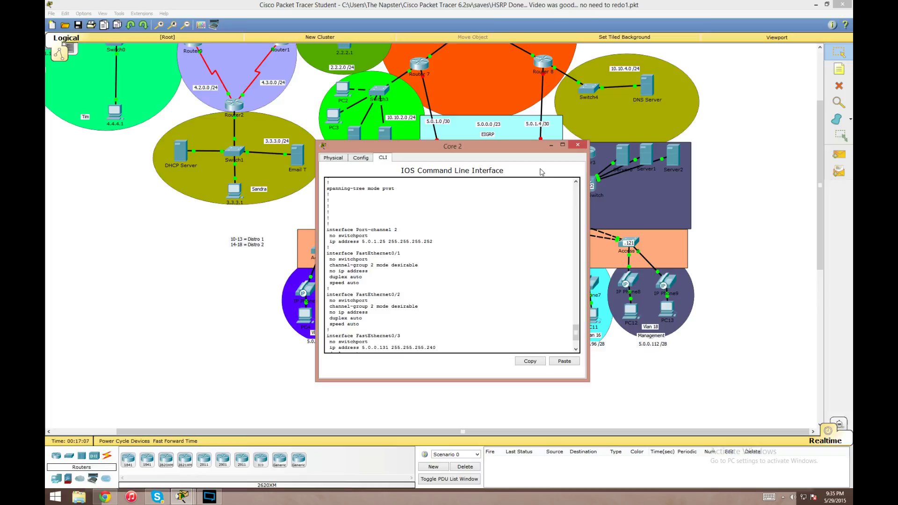
left_click(578, 144)
Step: Shut down Distro 1's FastEthernet 0/1-2 and bring both ports back up
left_click(445, 210)
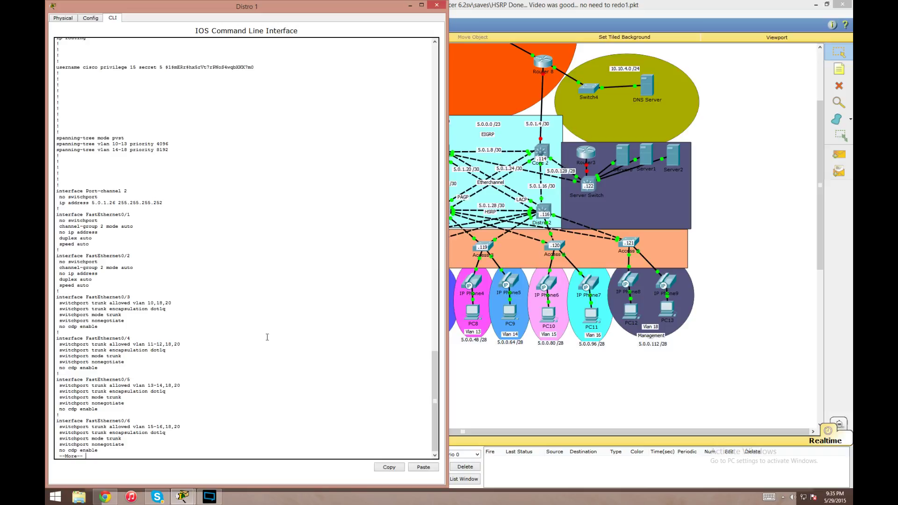
type("q")
type("int rang")
type("e ga")
type("fa 0/1-")
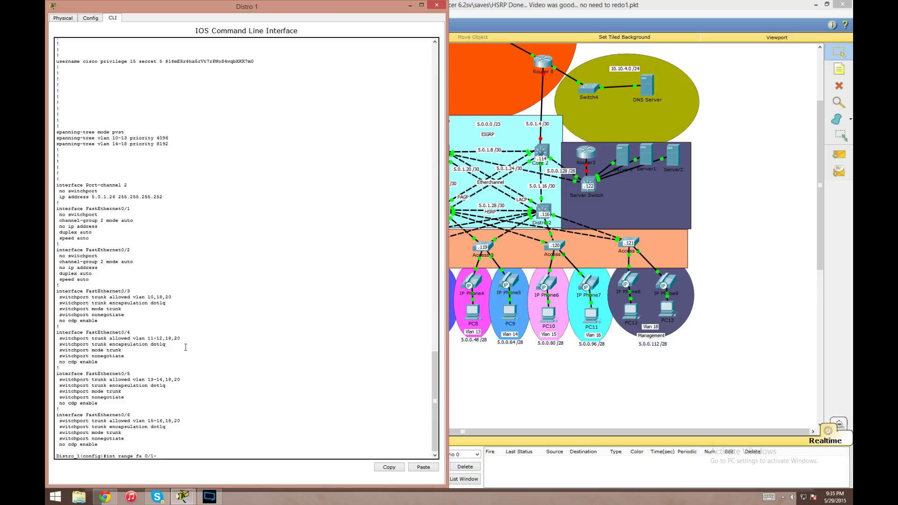
type("2")
key("Return")
type("shut")
key("Return")
type("no shut")
key("Return")
Step: Exit the interface range configuration on Distro 1 and write the configuration to memory
type("exit")
key("Return")
key("Return")
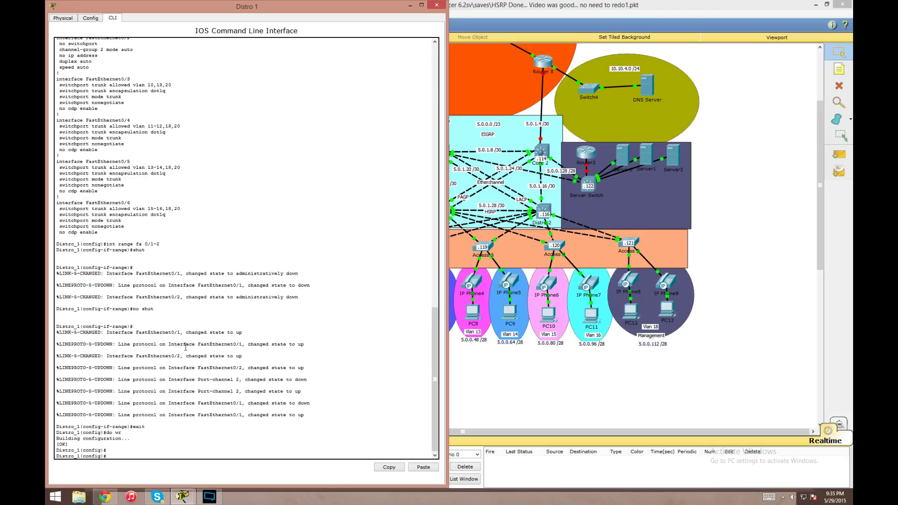
Step: Recheck the EtherChannel summary on Distro 1 and close the device
type("do sh ether summ")
key("Return")
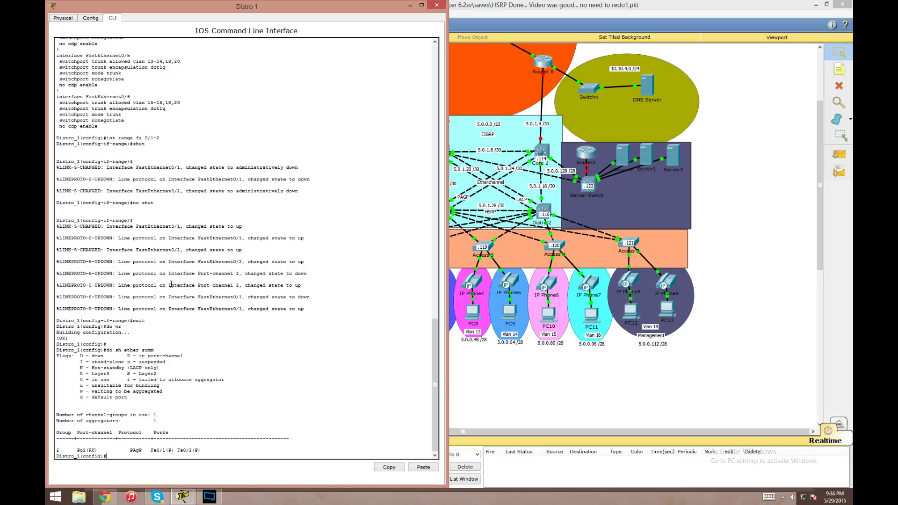
left_click(439, 6)
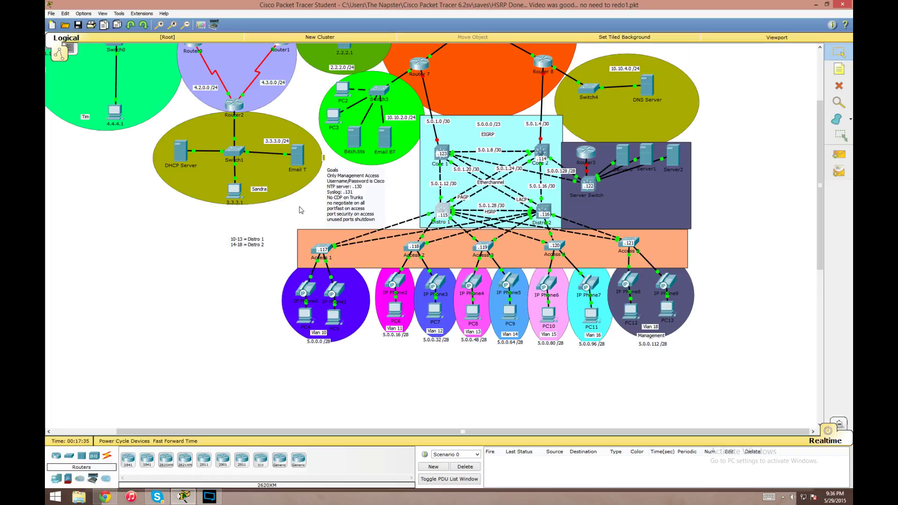
Step: Reopen Core 1's command line, narrow its window to uncover the core topology, and exit the FastEthernet 0/3 configuration
left_click(442, 151)
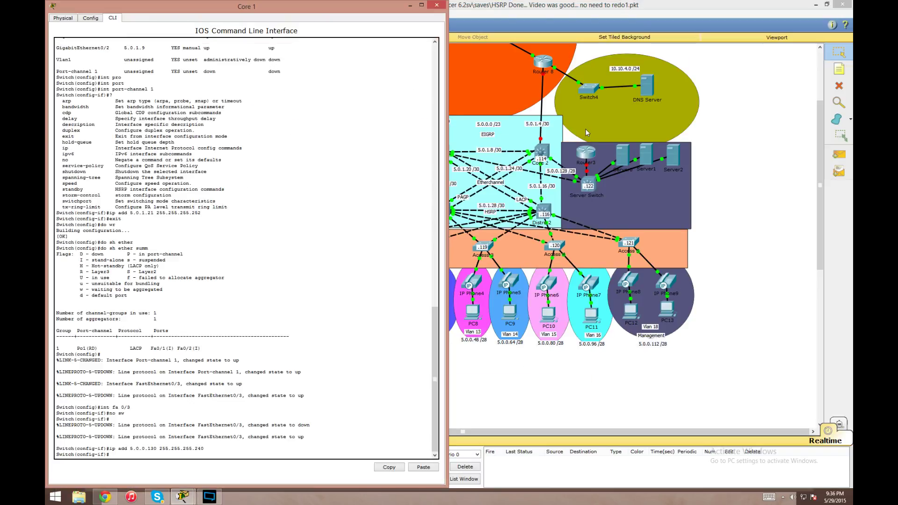
left_click_drag(446, 94, 413, 102)
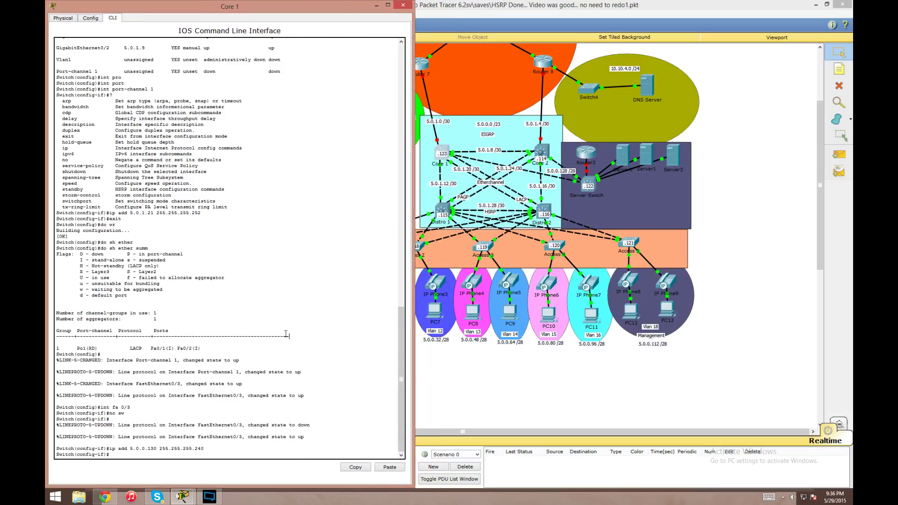
key("Return")
key("Return")
type("exit")
key("Return")
Step: Try to start EIGRP process 69 on Core 1
type("router eigr")
key("Tab")
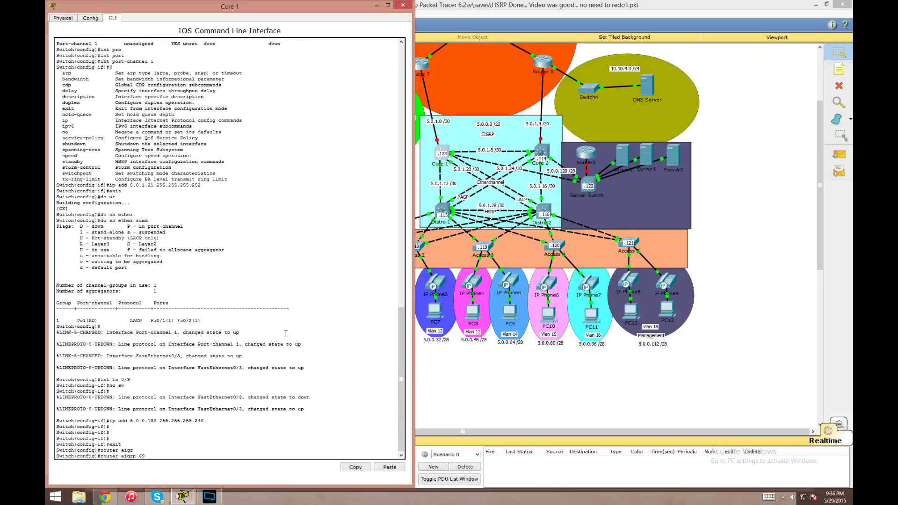
type("69")
key("Return")
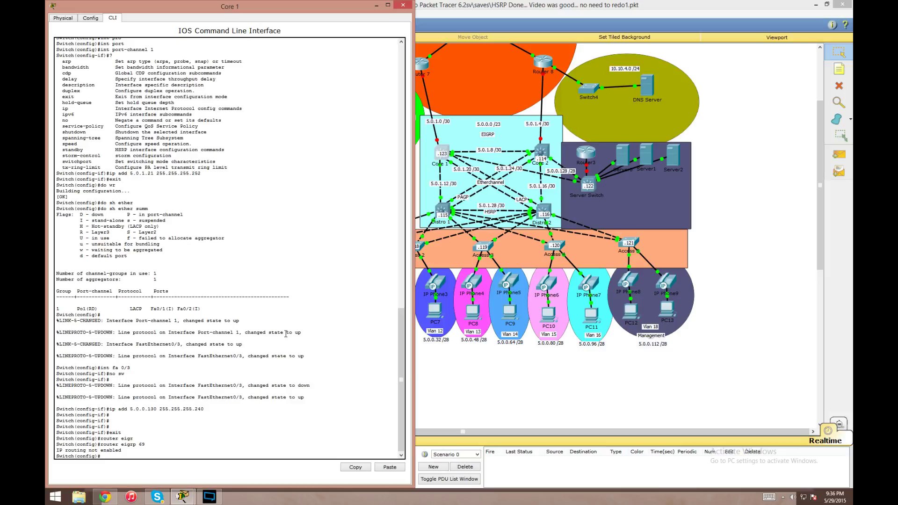
Step: Enable IP routing on Core 1 and enter the router configuration for EIGRP 69
type("ip routing")
key("Return")
key("Up")
key("Up")
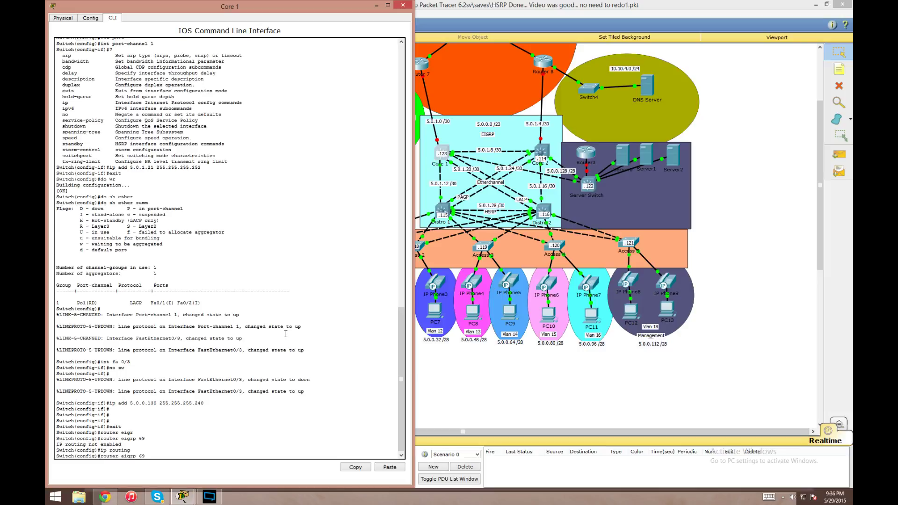
key("Return")
Step: Advertise network 5.0.1.12 with wildcard mask 0.0.0.3 in Core 1's EIGRP 69 process
type("network")
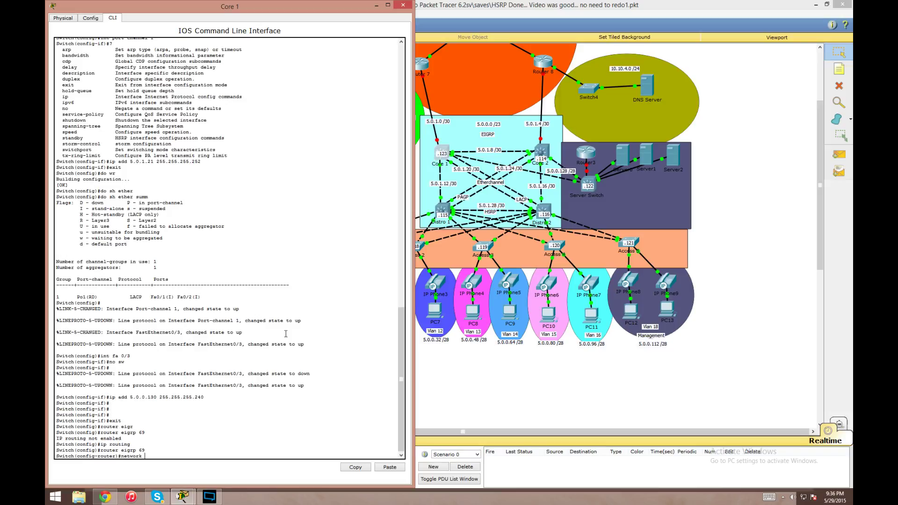
type(" 5.0.1.12 0.0.0.3")
key("Return")
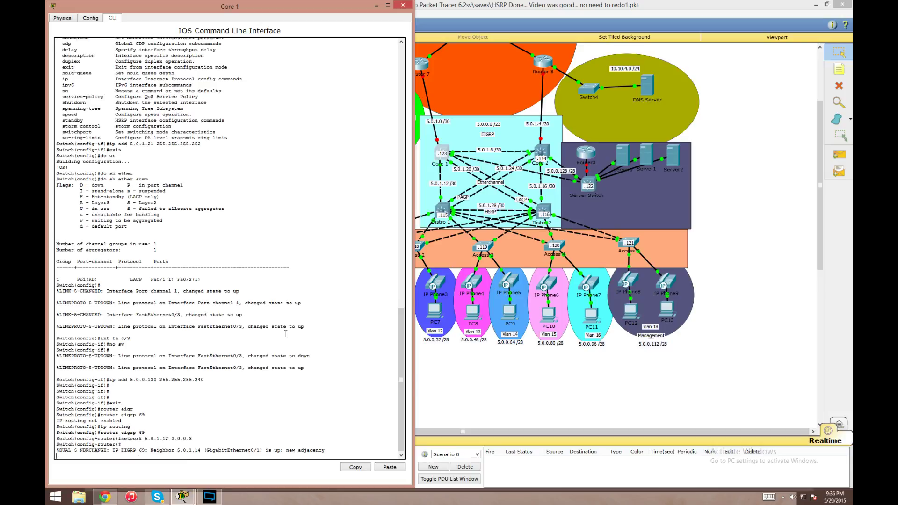
key("Return")
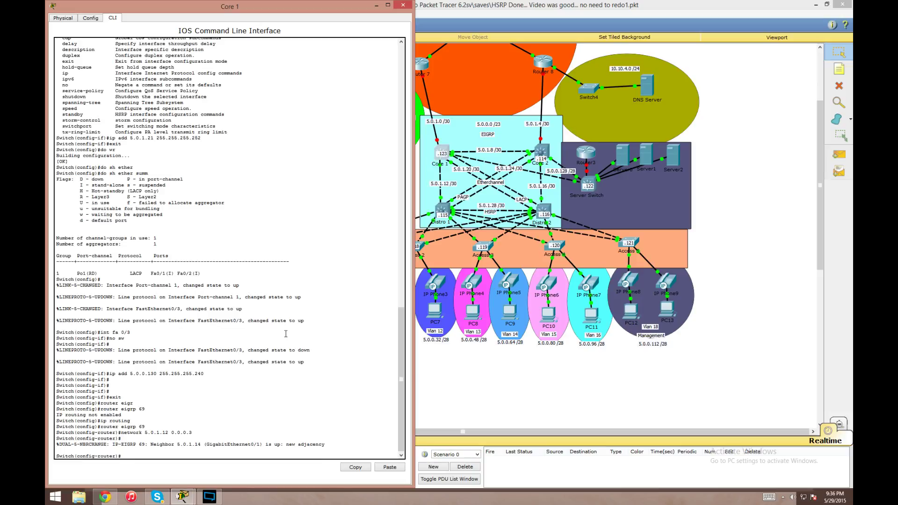
Step: Advertise networks 5.0.1.8 and 5.0.1.20, both with wildcard mask 0.0.0.3, in Core 1's EIGRP 69 process
type("network 5.0.1.8 0.0.0.3")
key("Return")
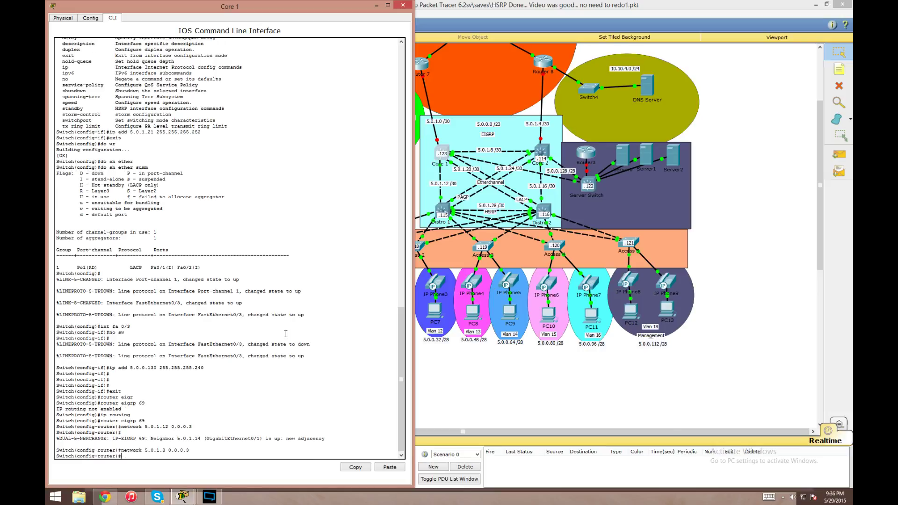
type("network 5.0.")
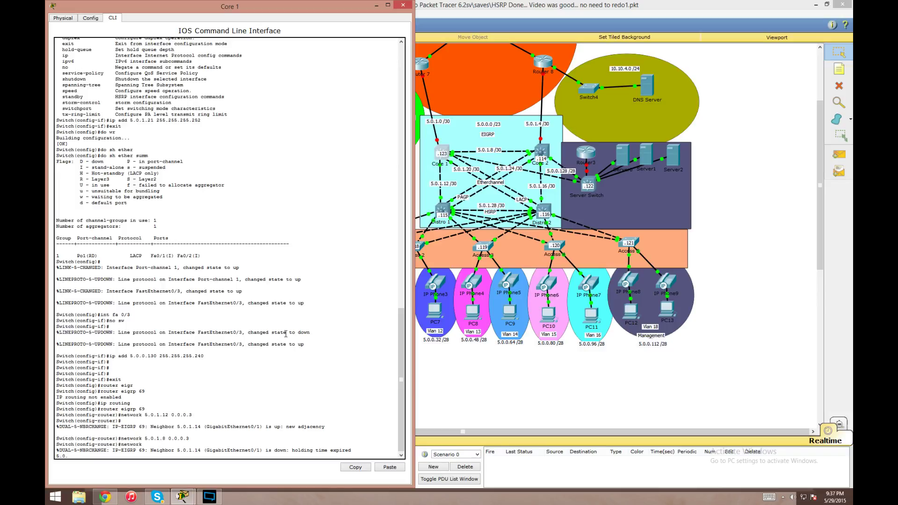
type("1.20 0.0.0.3")
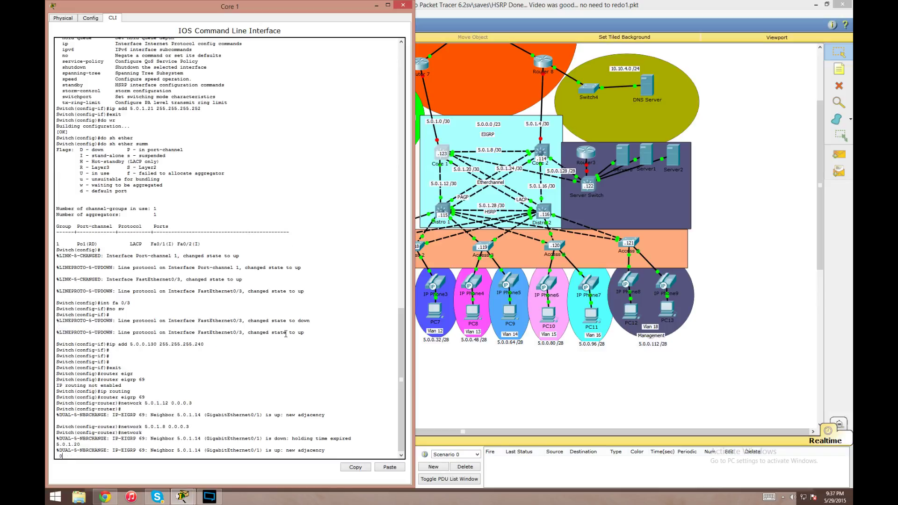
key("Return")
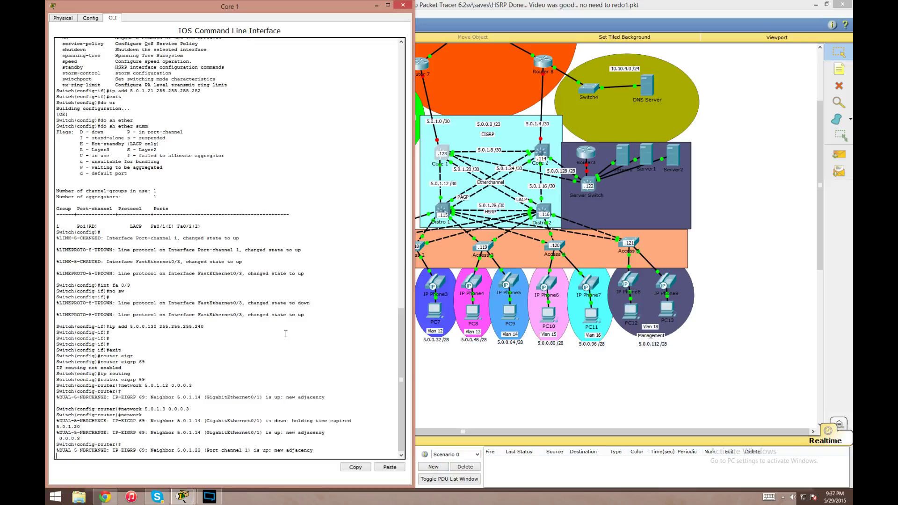
key("Return")
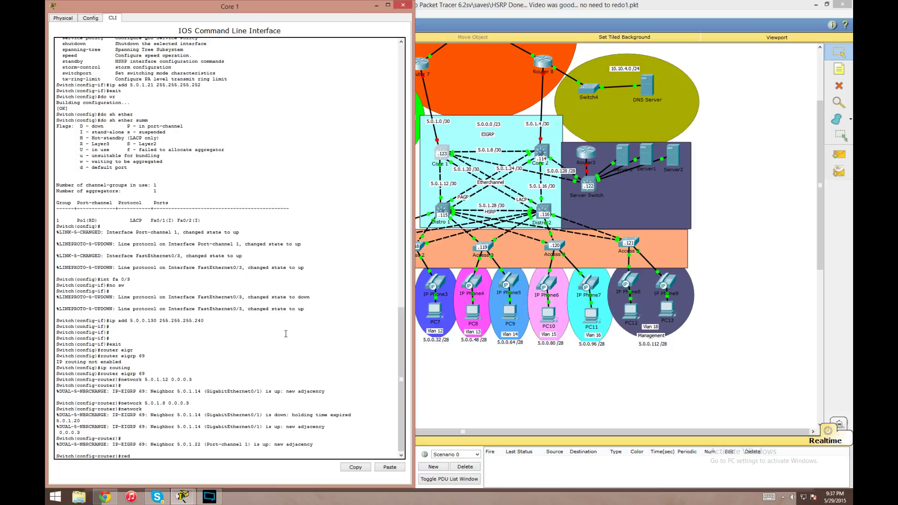
Step: Redistribute static routes into EIGRP 69 on Core 1, leaving the router configuration and saving the switch configuration
key("Tab")
type("static")
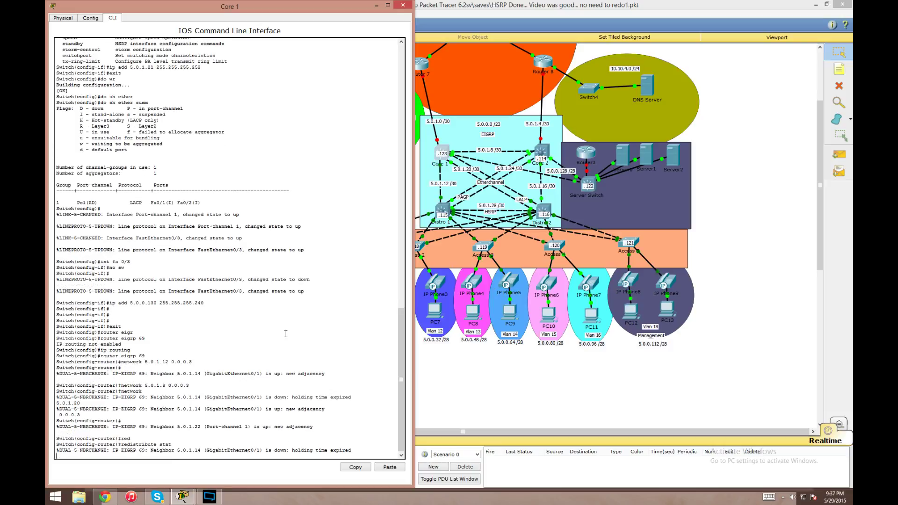
key("Return")
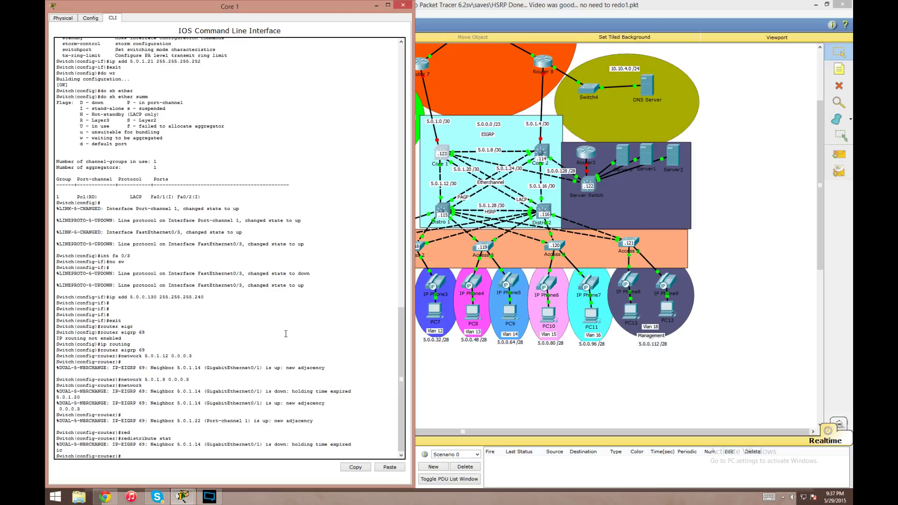
key("Return")
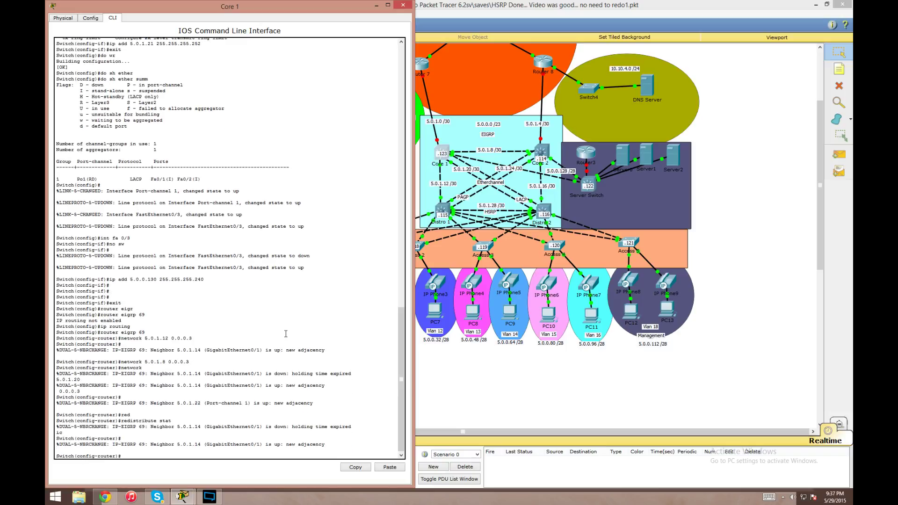
type("exit")
key("Return")
type("do wr")
key("Return")
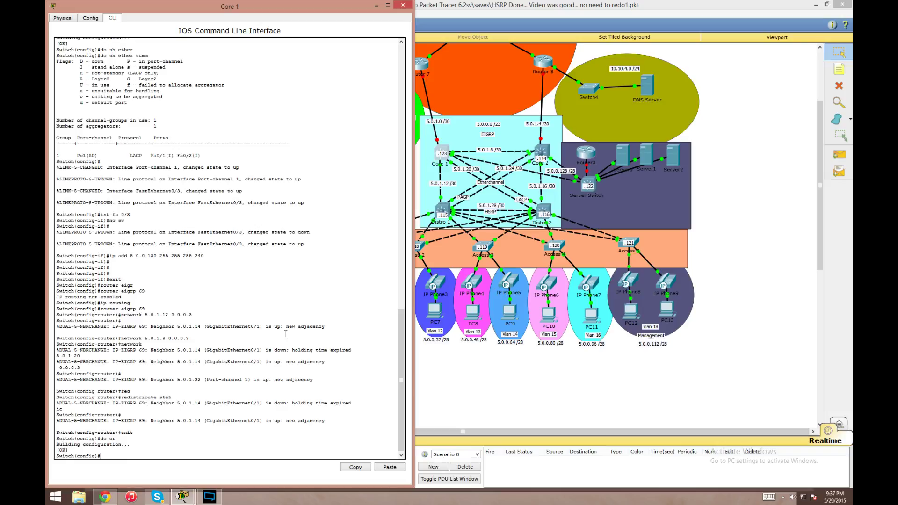
Step: Add a default static route on Core 1 through next hop 5.0.1.1 and save the configuration
type("ip route 0.0.0.0 0.0.0.0")
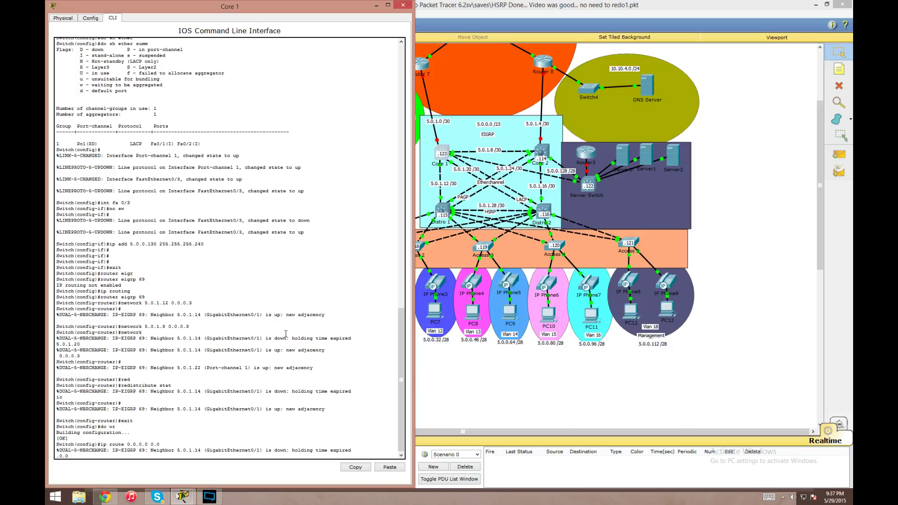
type("5.0.1.1")
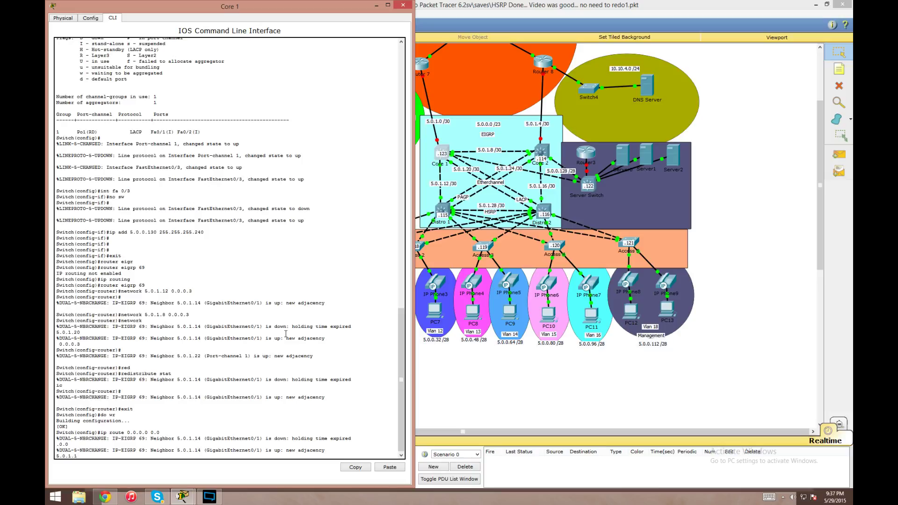
key("Return")
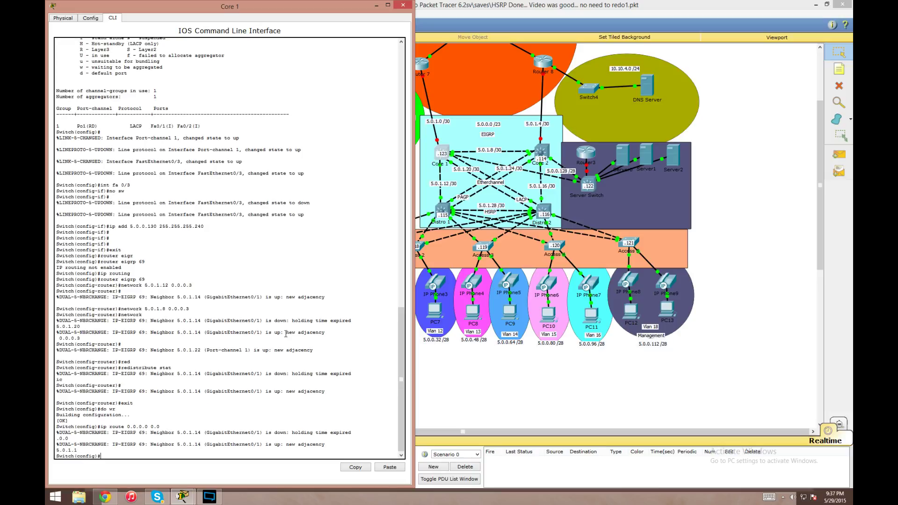
type("do wr")
key("Return")
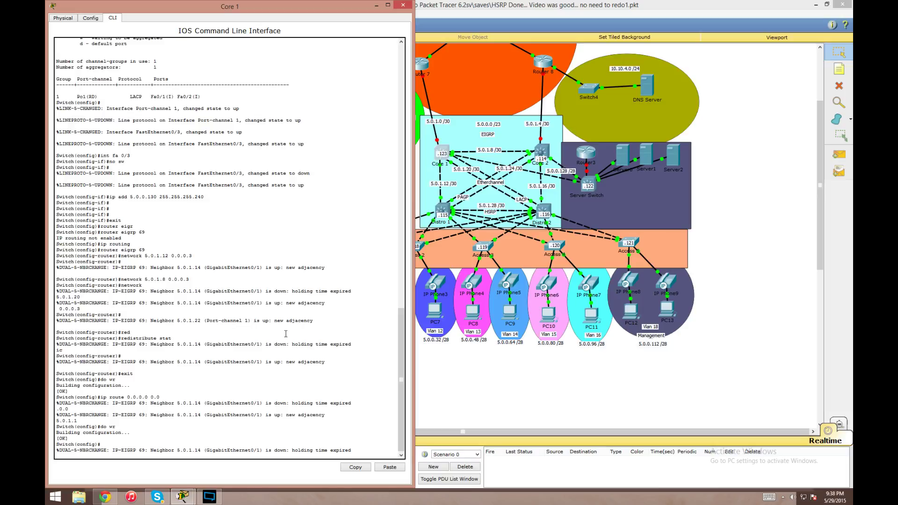
Step: Start OSPF process 10 on Core 1 and advertise network 5.0.1.0 with wildcard mask 0.0.0.3 in area 0
key("Return")
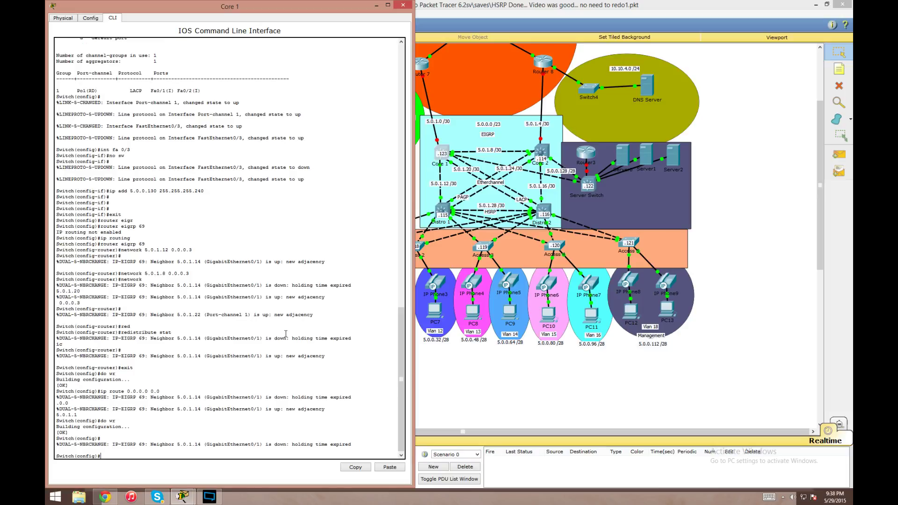
type("router ospf")
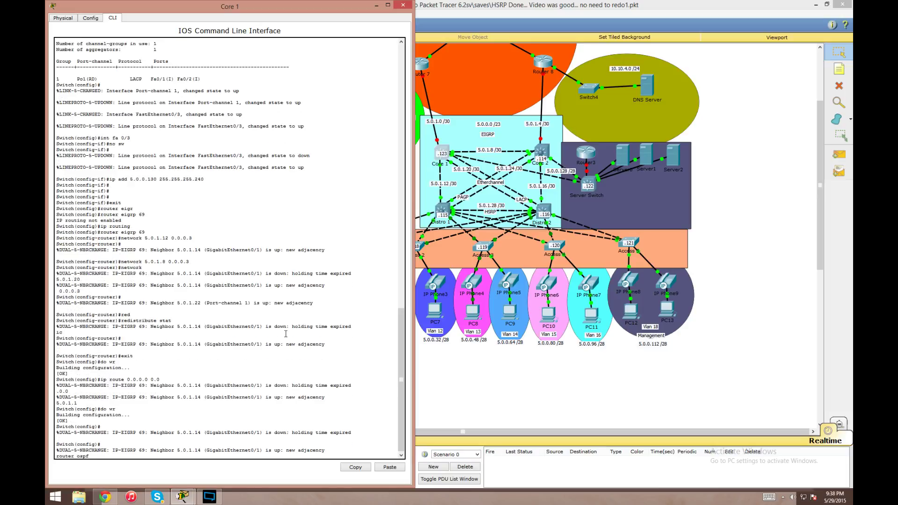
type(" 10")
key("Return")
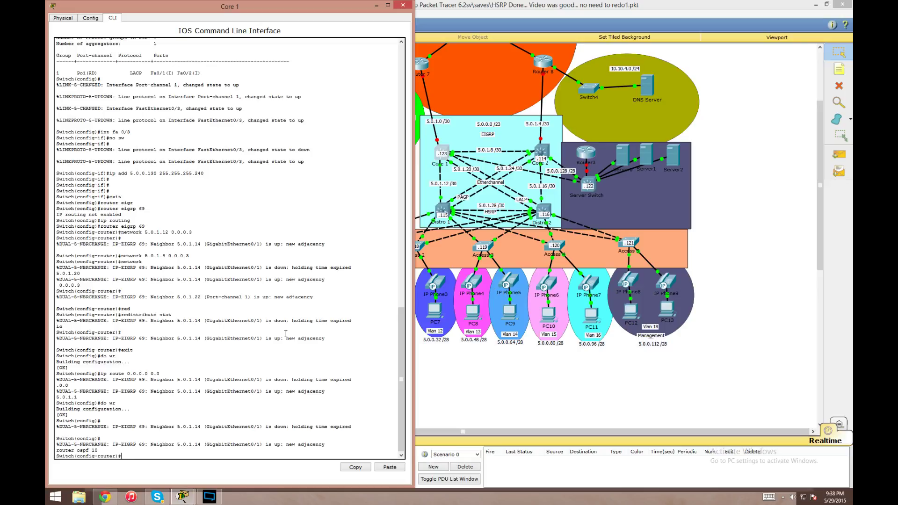
type("network 5.0.1.0 0.0.0.3 area 0")
key("Return")
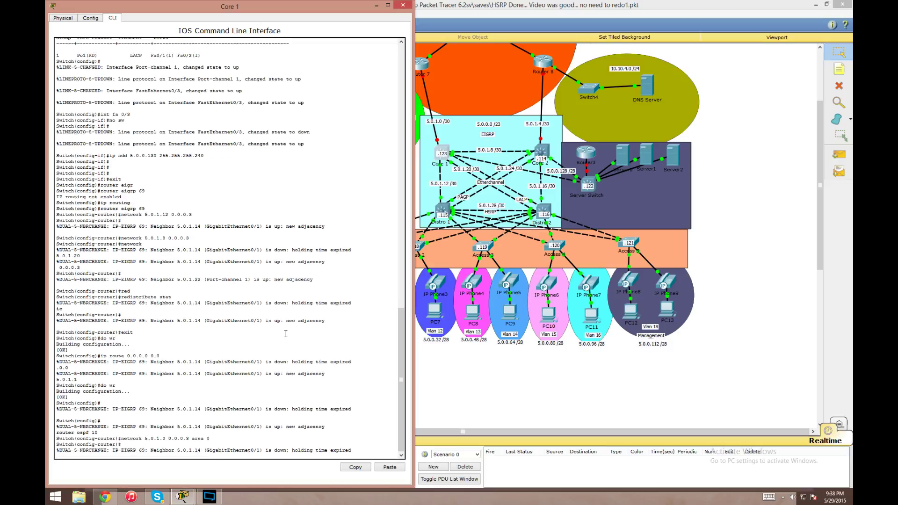
key("Return")
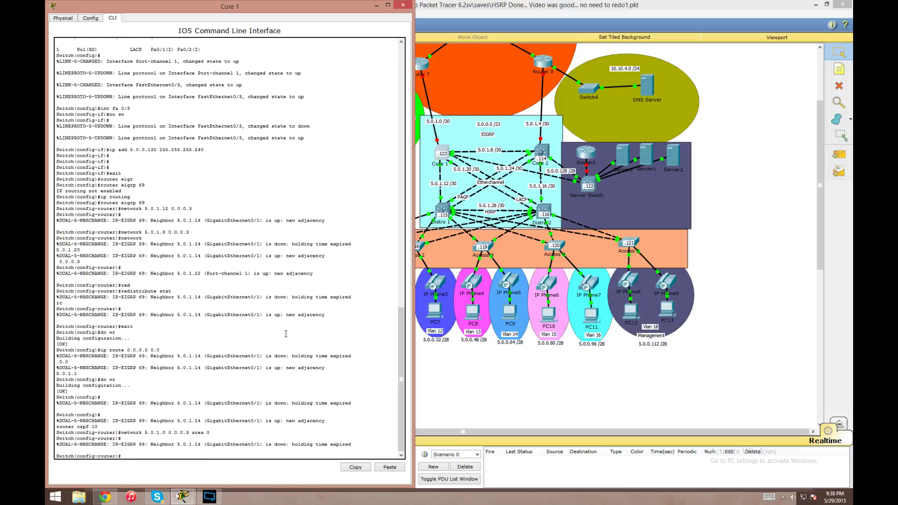
Step: Advertise network 5.0.0.128 with wildcard mask 0.0.0.15 in OSPF area 1 on Core 1 and save the configuration
type("network")
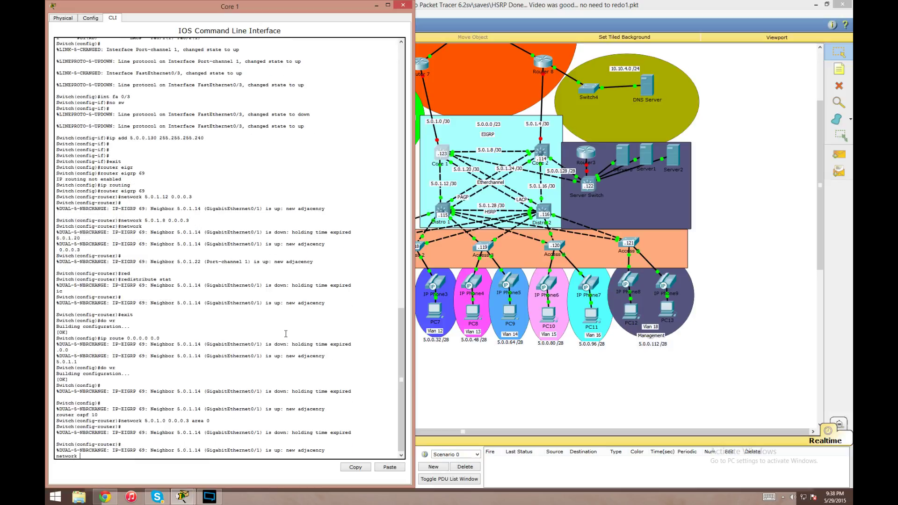
type(" 5.0.0.128 0.0.0.15 area 1")
key("Return")
type("exit")
key("Return")
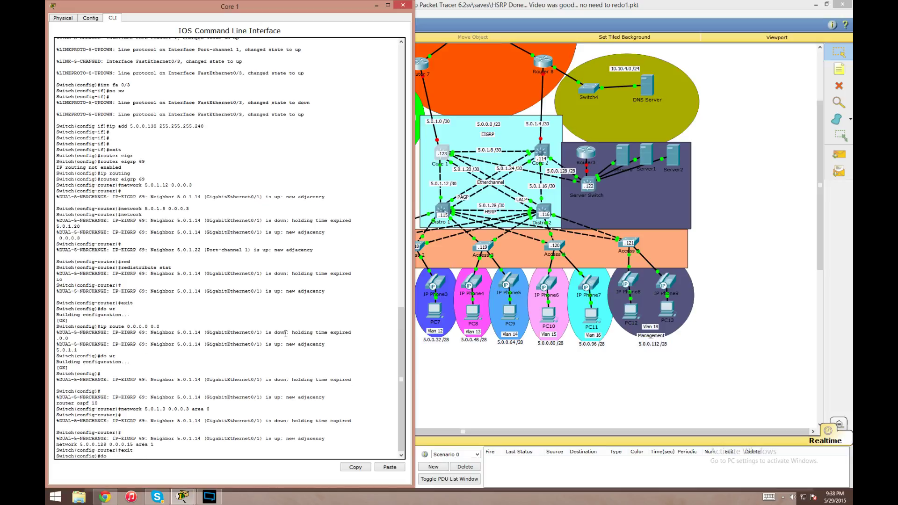
type("do wr")
key("Return")
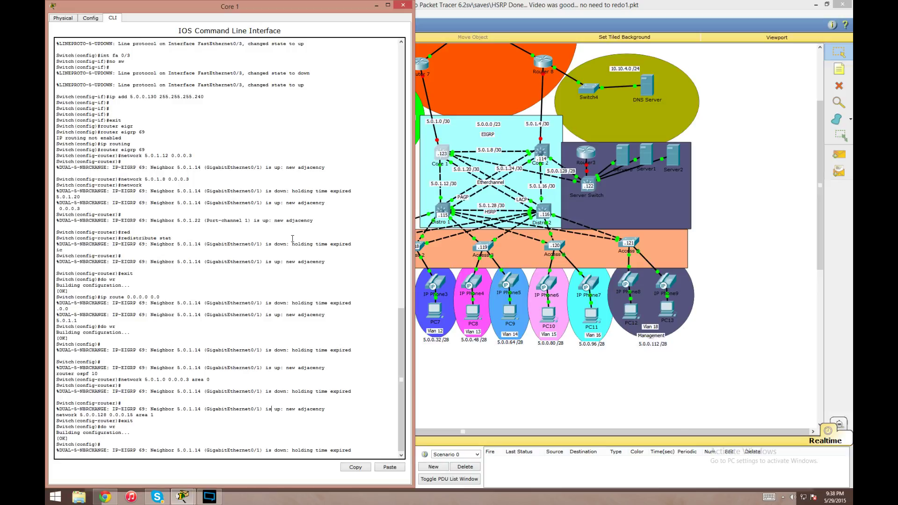
Step: Switch from Core 1 to Core 2's command line and quit its paged configuration listing
left_click(401, 7)
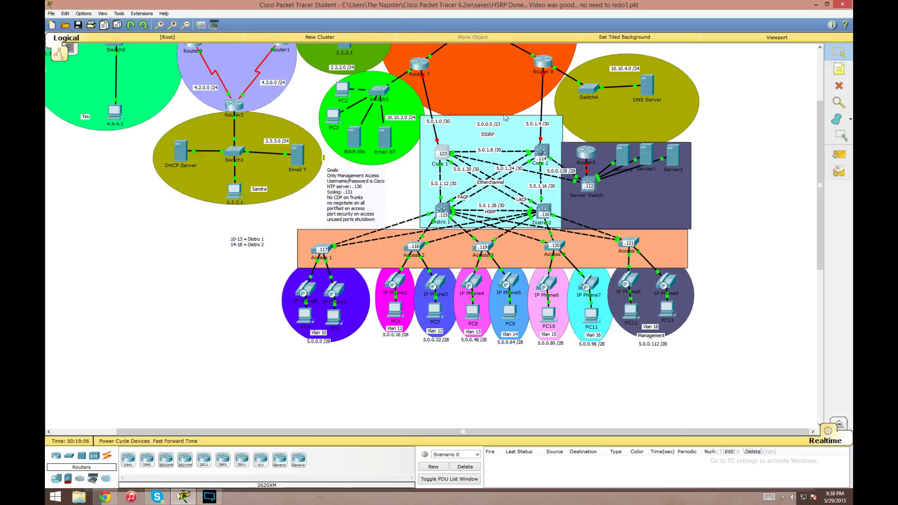
left_click(538, 151)
left_click_drag(465, 147, 45, 142)
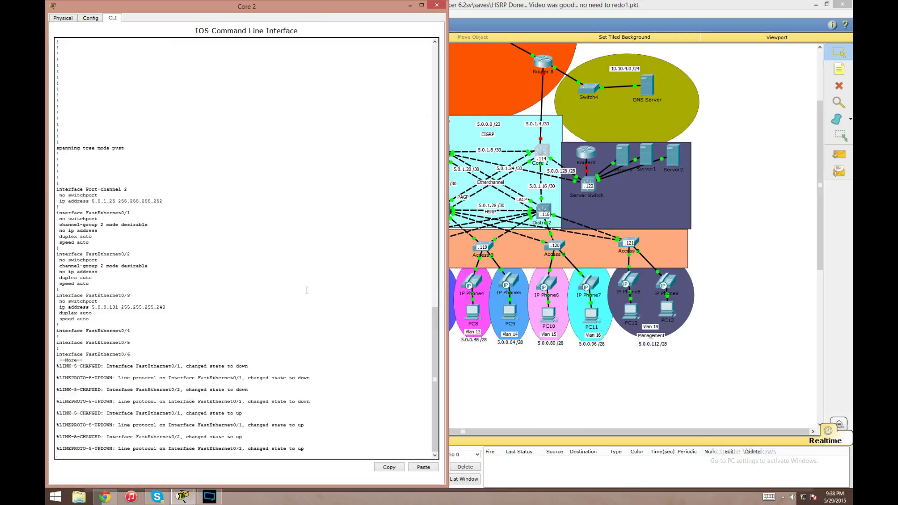
key("Return")
key("Return")
key("Return")
key("Return")
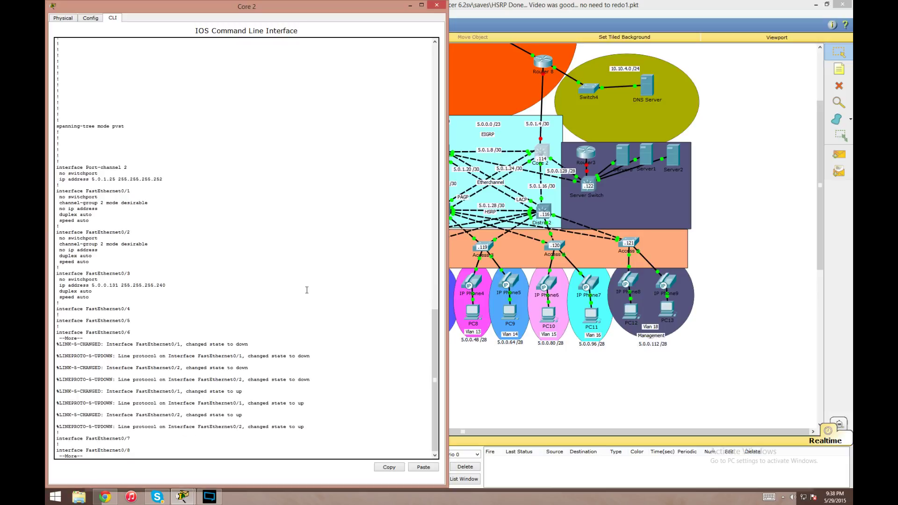
key("q")
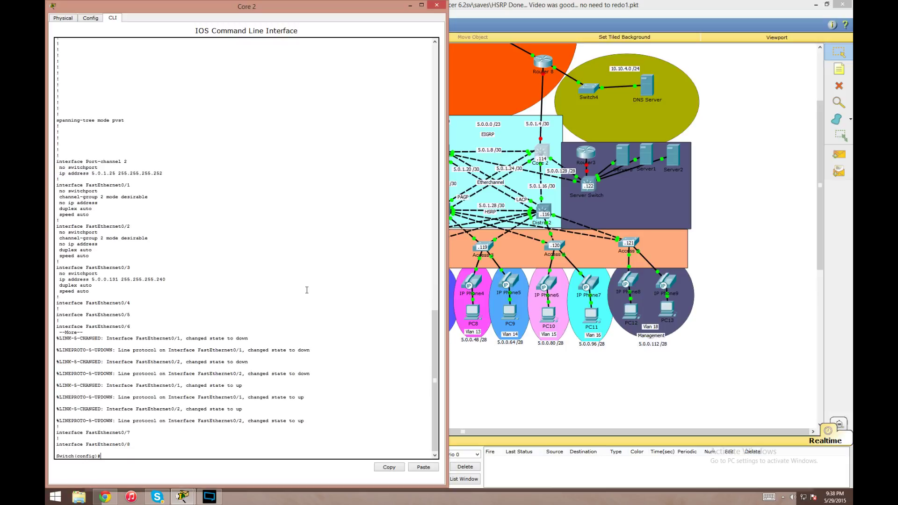
Step: Try to start EIGRP process 69 on Core 2
type("router eig")
key("Tab")
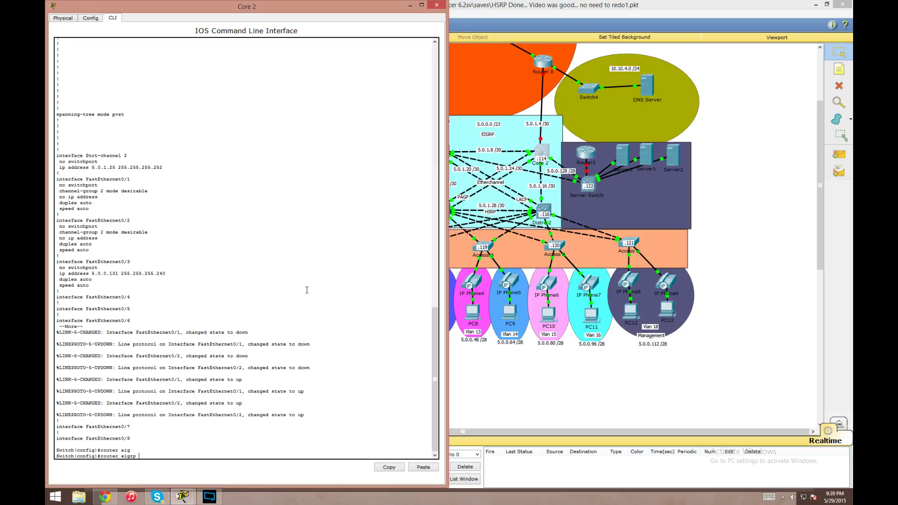
type("9")
key("Return")
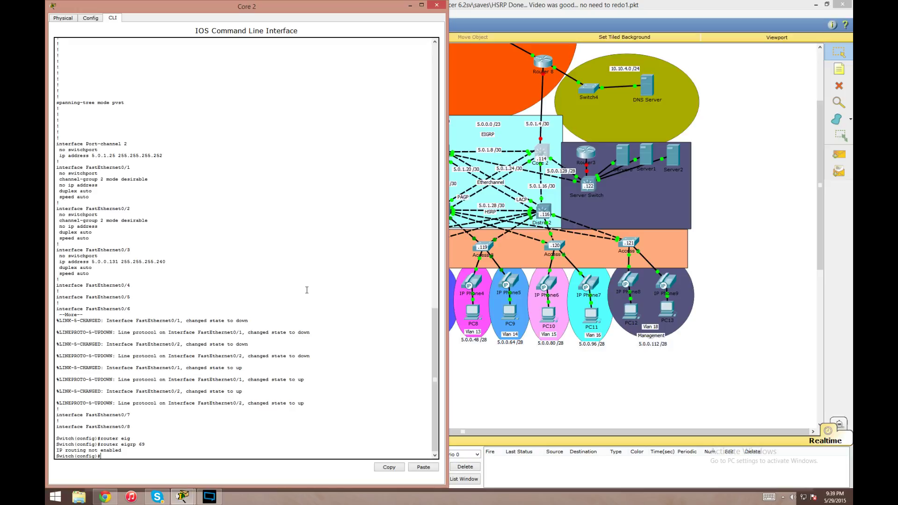
Step: Enable IP routing on Core 2 and enter the router configuration for EIGRP 69
type("ip routeing")
key("Return")
key("Up")
key("Up")
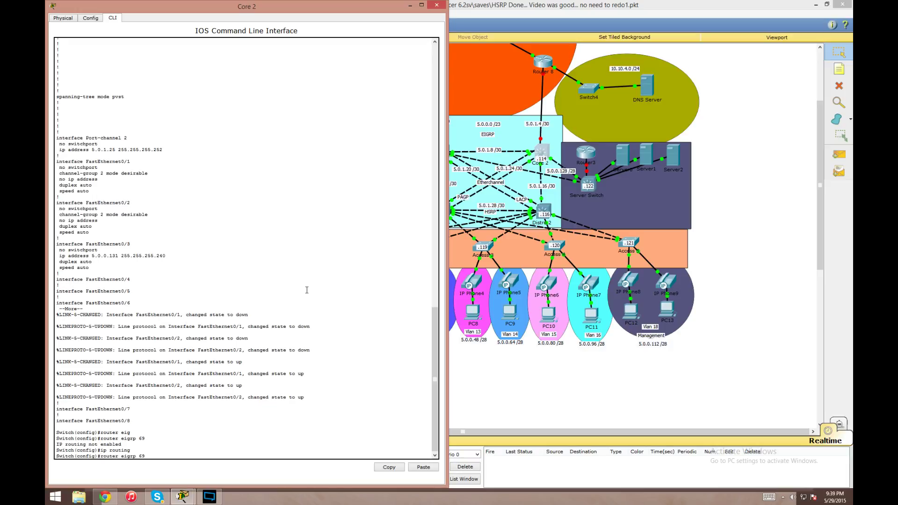
key("Return")
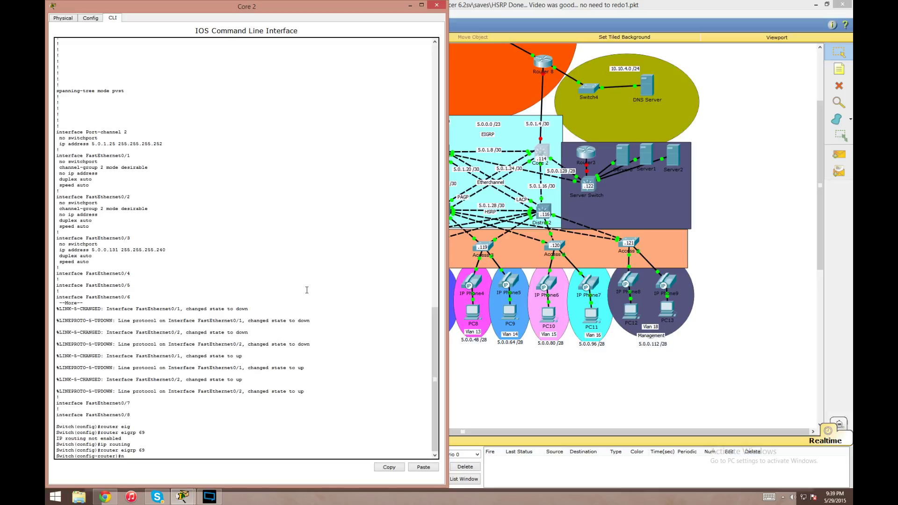
Step: Advertise networks 5.0.1.16 and 5.0.1.24, both with wildcard mask 0.0.0.3, in Core 2's EIGRP 69 process
key("BackSpace")
key("BackSpace")
key("BackSpace")
type("ork")
key("Return")
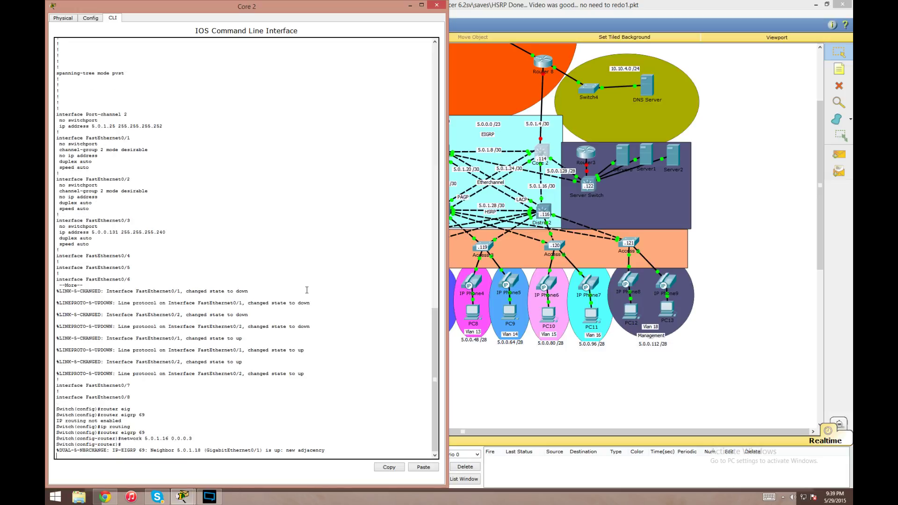
type("network")
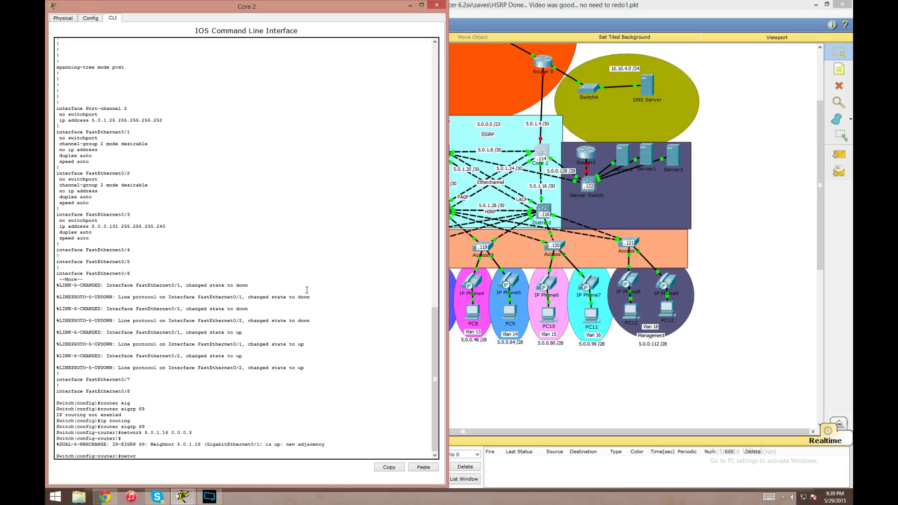
type(" 5.0.1.24 0.0.0.3")
key("Return")
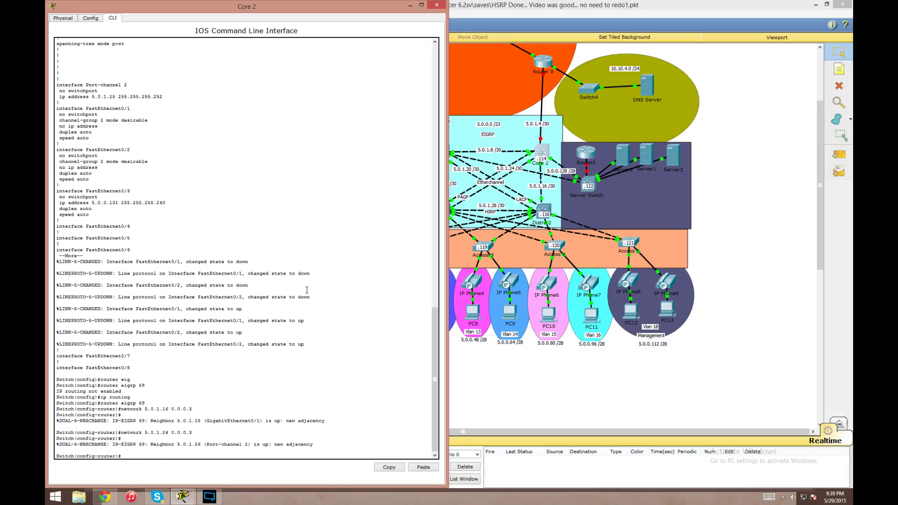
Step: Advertise networks 5.0.1.8 and 5.0.1.4, both with wildcard mask 0.0.0.3, in Core 2's EIGRP 69 process
type("network 5.0.1.8 0.0.0.3")
key("Return")
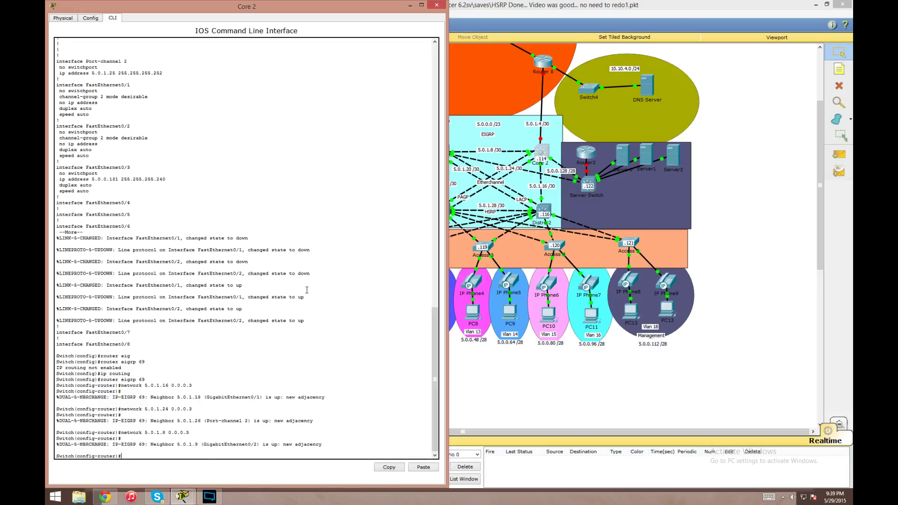
type("network")
type("5.0.1.4 0.0.0.3")
key("Return")
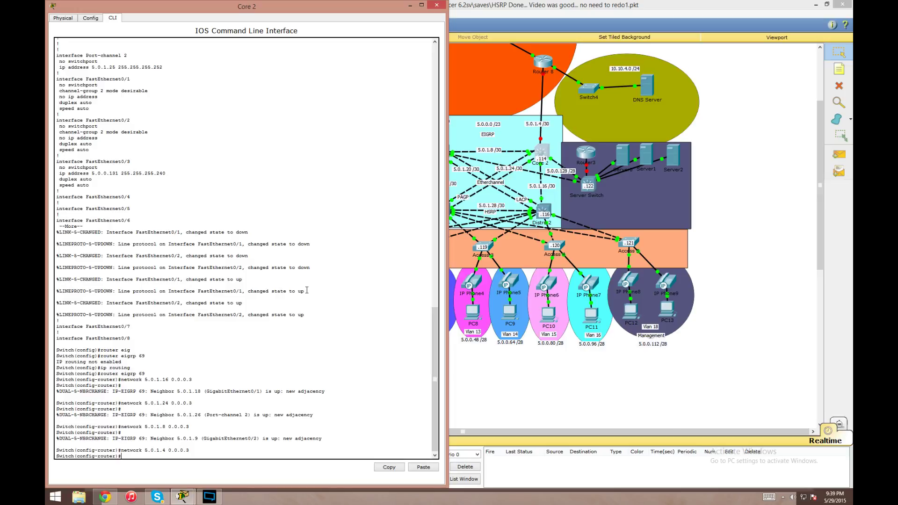
Step: Advertise network 5.0.0.128 with wildcard mask 0.0.0.15 in Core 2's EIGRP 69 process and save the configuration
type("netwr")
type("rk 5.0.0.128 0.0.0.15")
key("Return")
type("exit")
key("Return")
type("do")
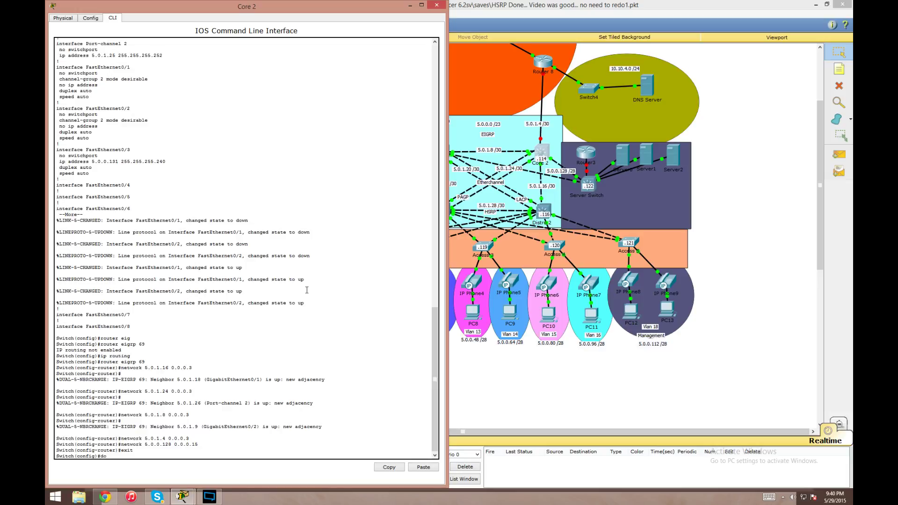
type(" wr")
key("Return")
Step: Start OSPF process 10 on Core 2 and advertise network 5.0.1.4 with wildcard mask 0.0.0.3 in area 0
type("router ospf")
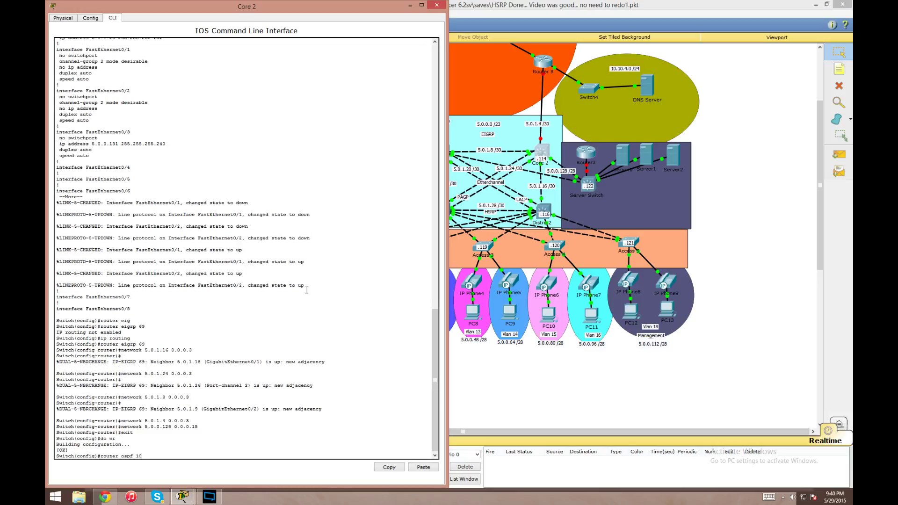
type(" 10")
key("Return")
type("network ")
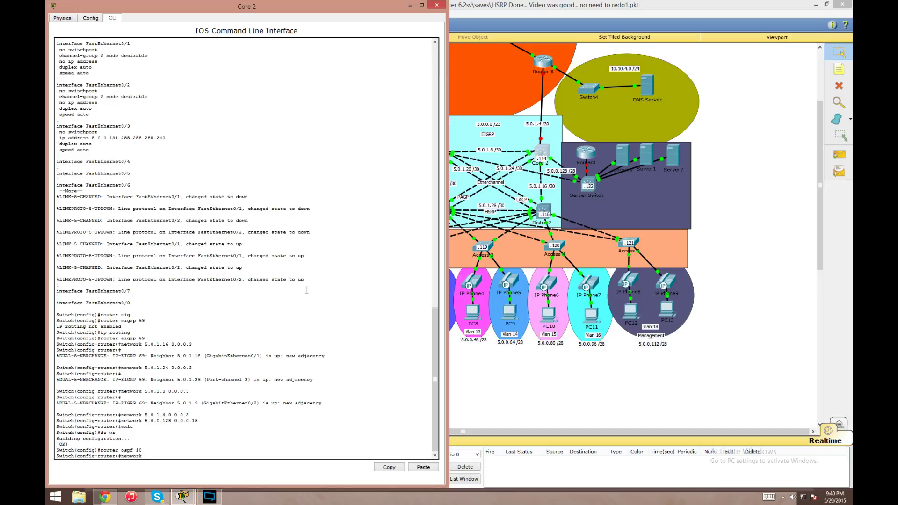
type("5.0.1.4 0.0.0.3 area 0")
key("Return")
Step: Advertise network 5.0.0.128 with wildcard mask 0.0.0.15 in area 1 of Core 2's OSPF 10 process and save the configuration
type("network 5.0.0.")
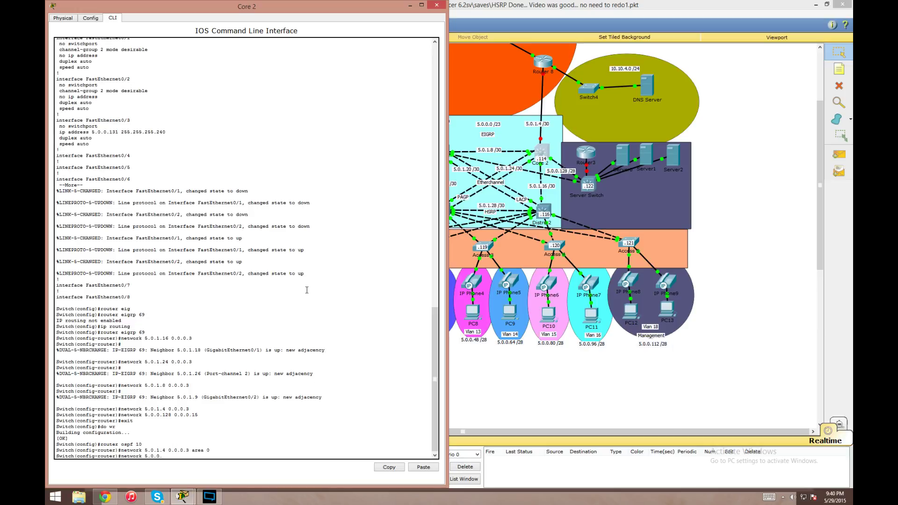
type("128 0.0.0.15 area 1")
key("Return")
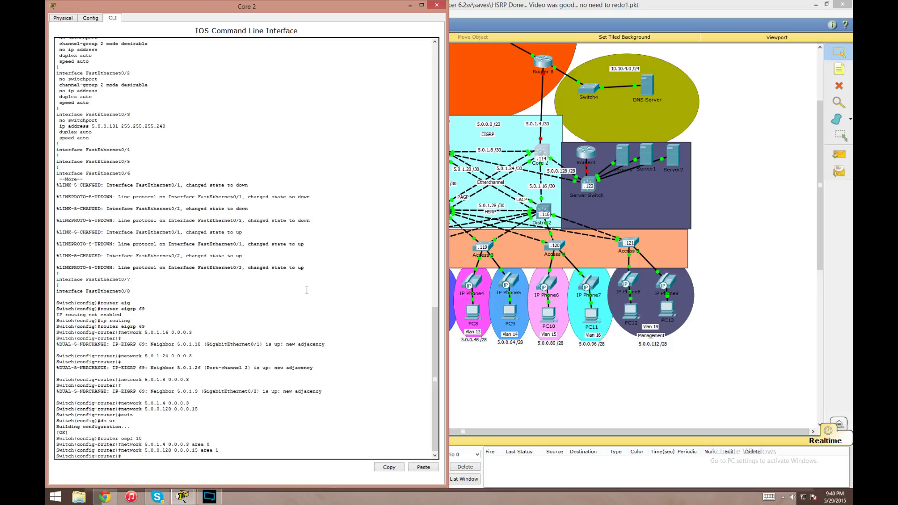
type("exit")
key("Return")
type("do wr")
key("Return")
Step: Turn off automatic summarization in Core 2's EIGRP 69 process and save the configuration
type("ro")
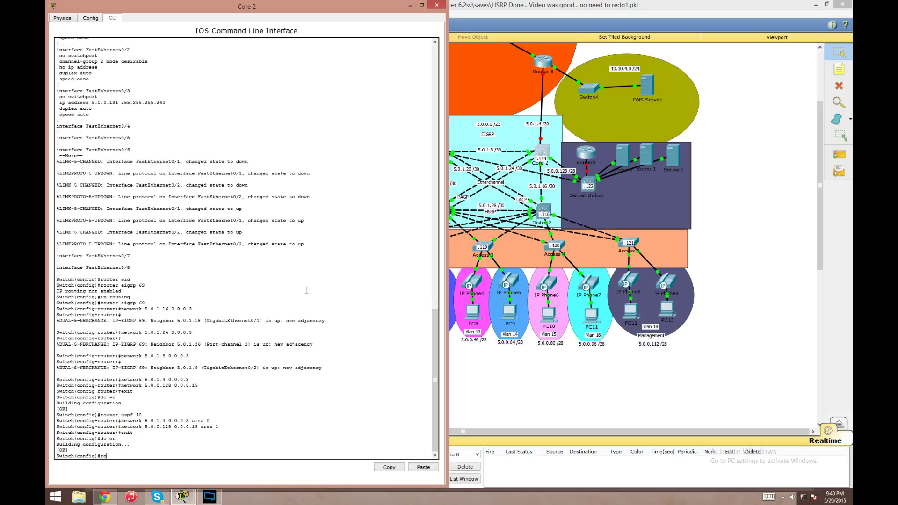
type("uter eigrp 69")
key("Return")
type("no aut")
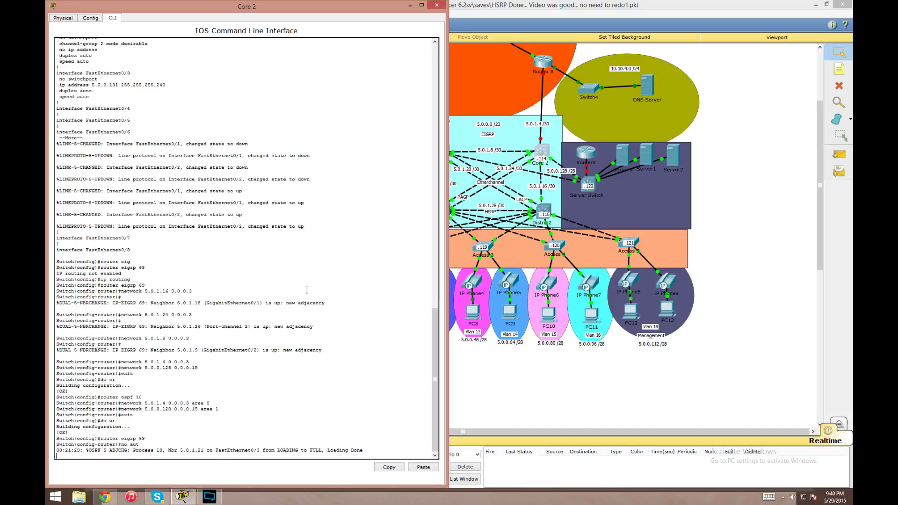
key("Return")
type("exit")
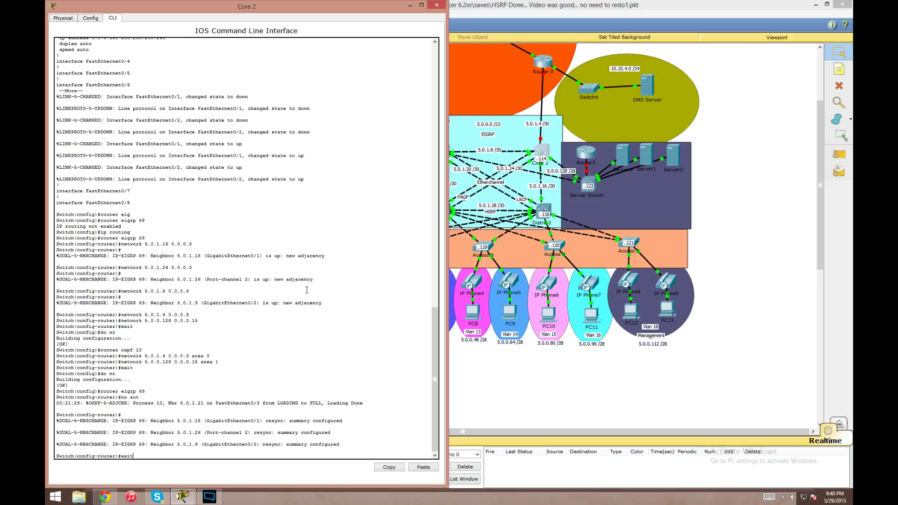
key("Return")
type("do wr")
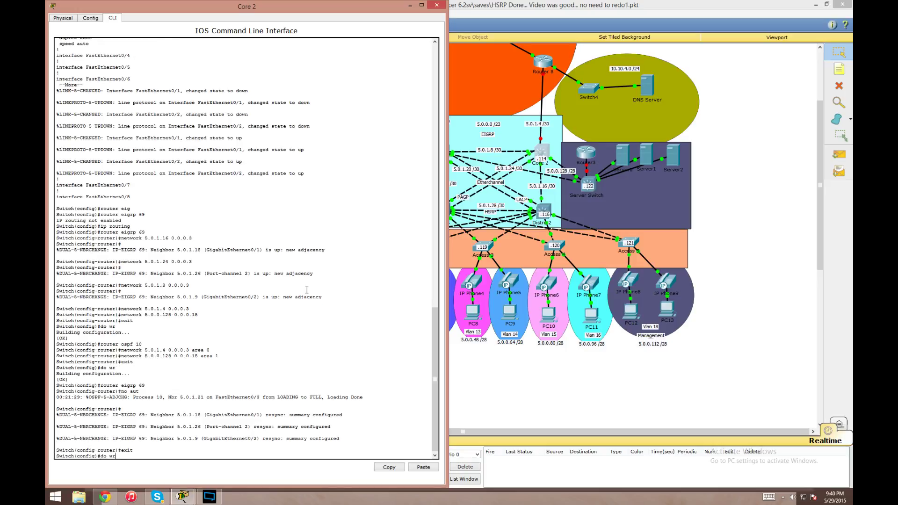
key("Return")
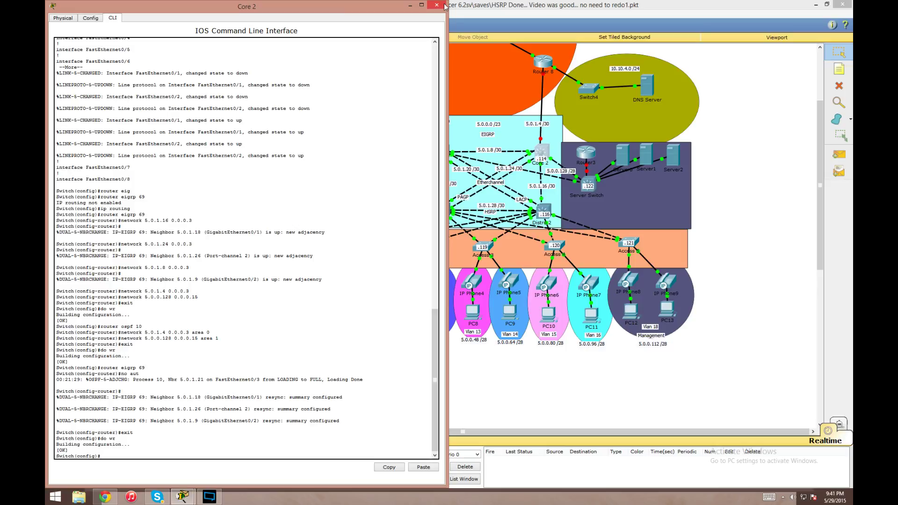
Step: Switch to Core 1's command line and display its running configuration to examine the networks advertised in EIGRP 69
left_click(444, 5)
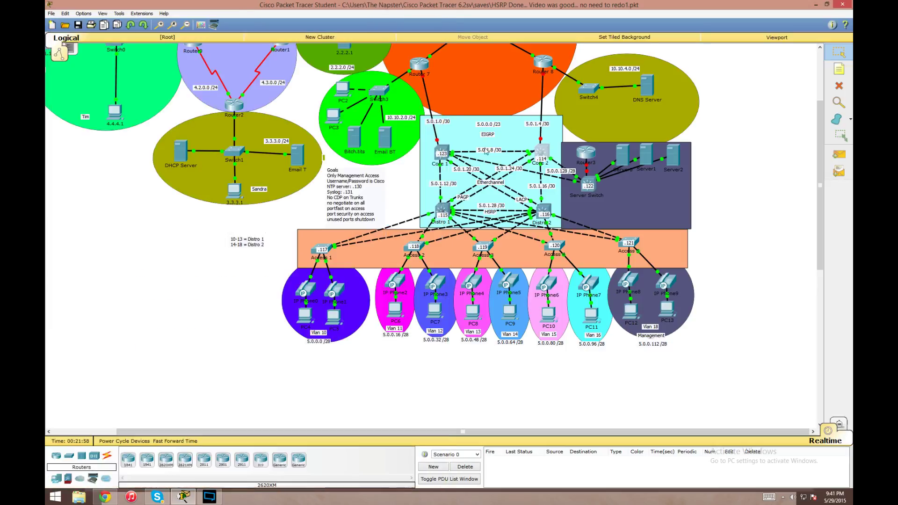
left_click(437, 152)
left_click_drag(354, 256, 475, 251)
key("Return")
key("Return")
key("Return")
key("Return")
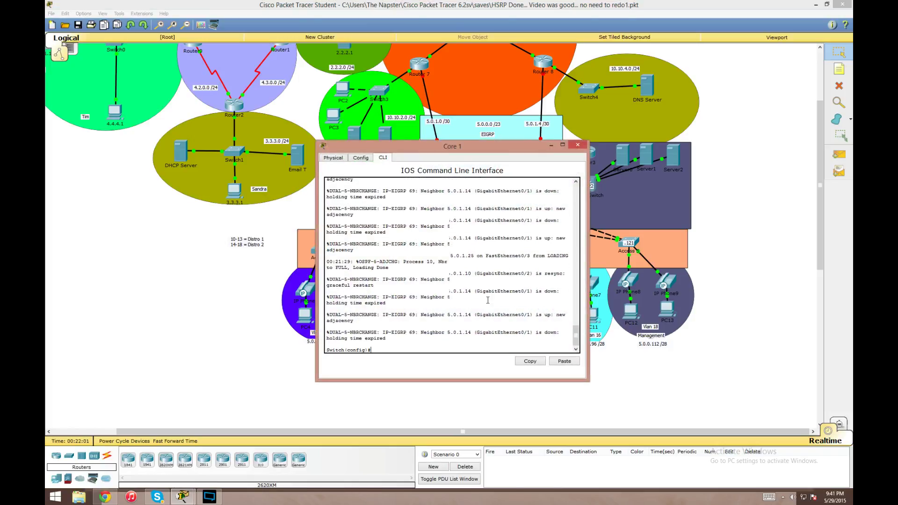
type("do sh run")
key("Return")
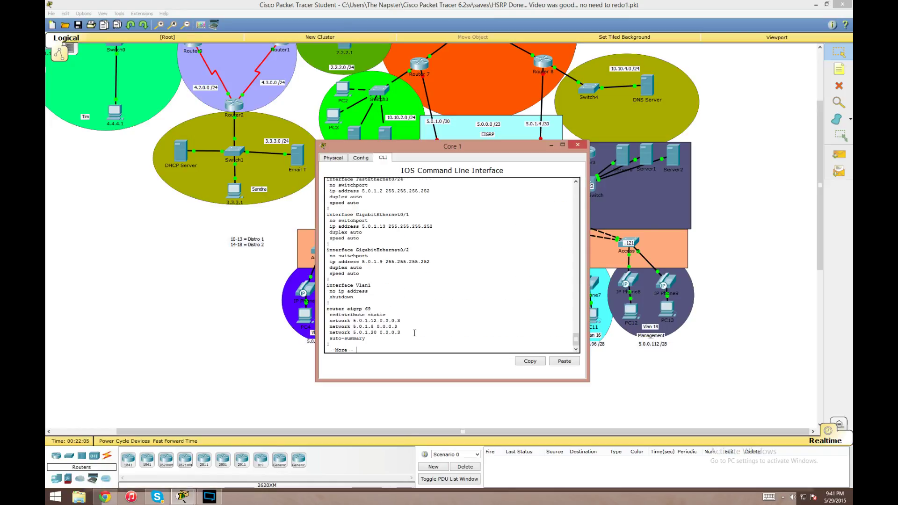
left_click_drag(460, 148, 218, 66)
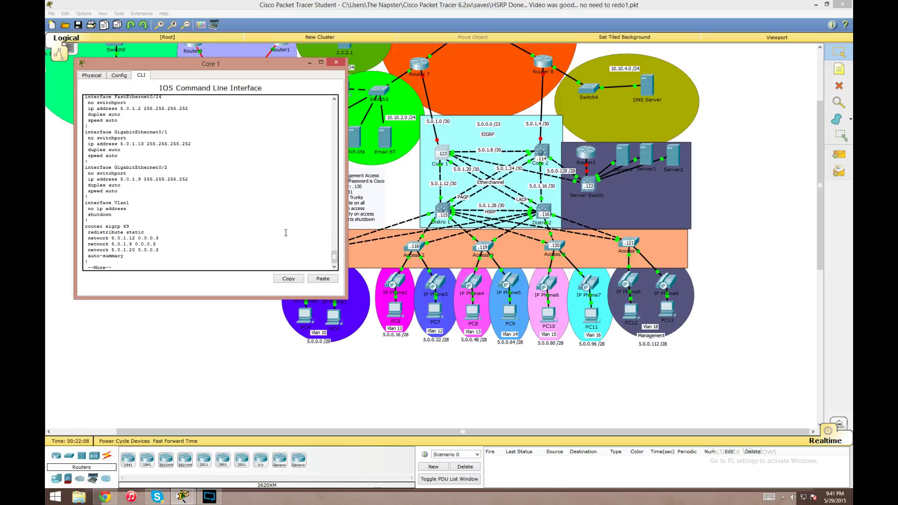
type("q")
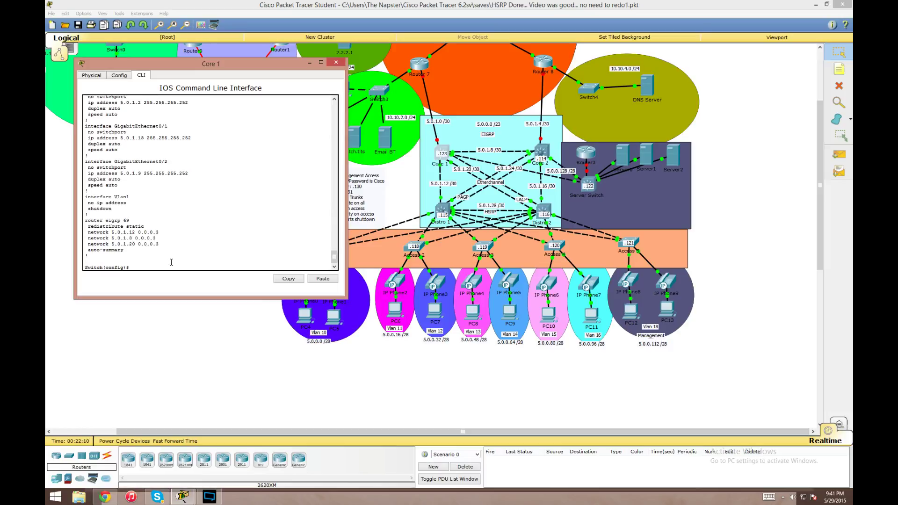
Step: Advertise network 5.0.1.0 with wildcard mask 0.0.0.3 in Core 1's EIGRP 69 process
type("router eigrp69")
key("Return")
type("netwo")
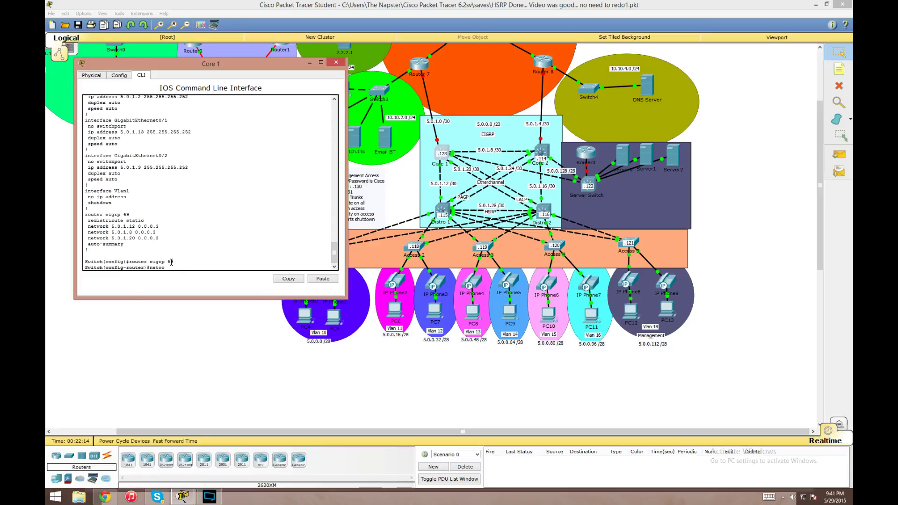
type("rk 5.0.1.0 0.0.0.3")
key("Return")
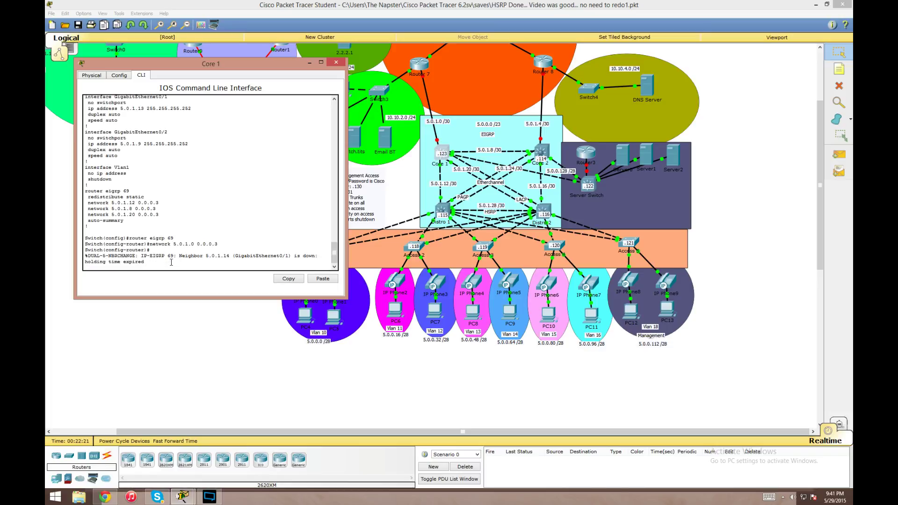
key("Return")
Step: Advertise network 5.0.0.128 with wildcard mask 0.0.0.15 in Core 1's EIGRP 69 process and leave the router configuration
type("network 5.0.0.12")
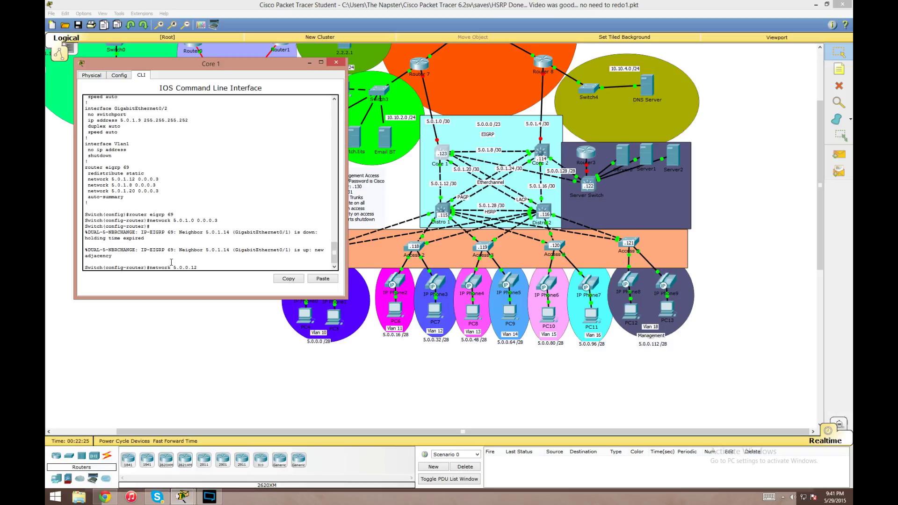
type("8 0.0.0")
type(".12")
key("BackSpace")
type("5")
key("Return")
type("exit")
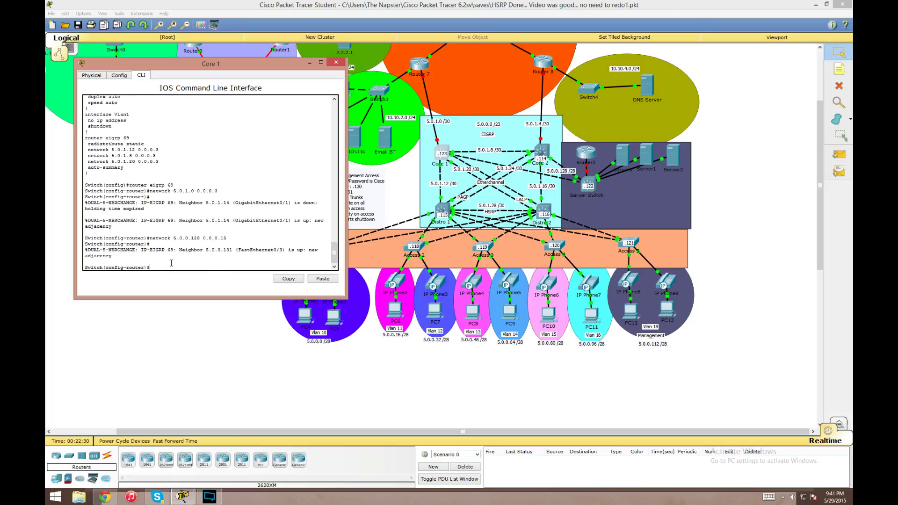
key("Return")
Step: Review the EIGRP, OSPF and static route sections of Core 1's running configuration, and close the device window
type("do sh run")
key("Return")
key("space")
key("space")
key("space")
key("space")
key("space")
key("space")
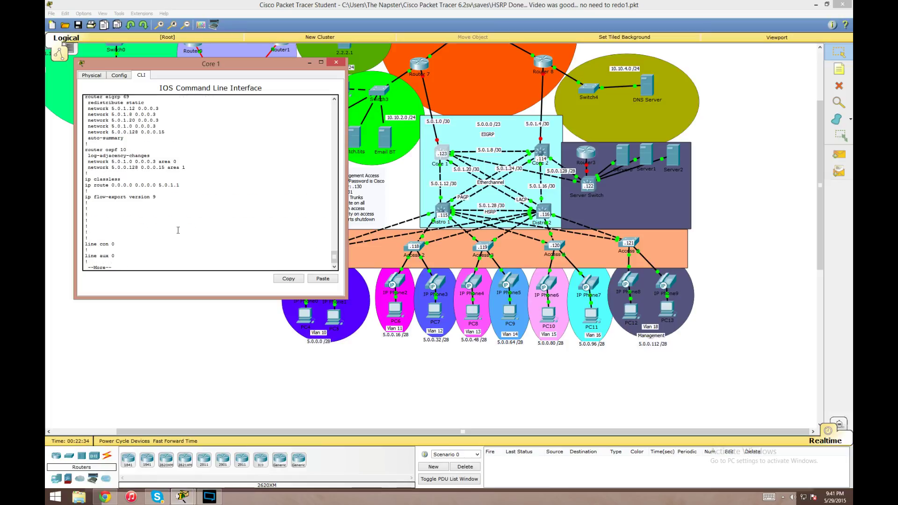
scroll(237, 240, "up", 1)
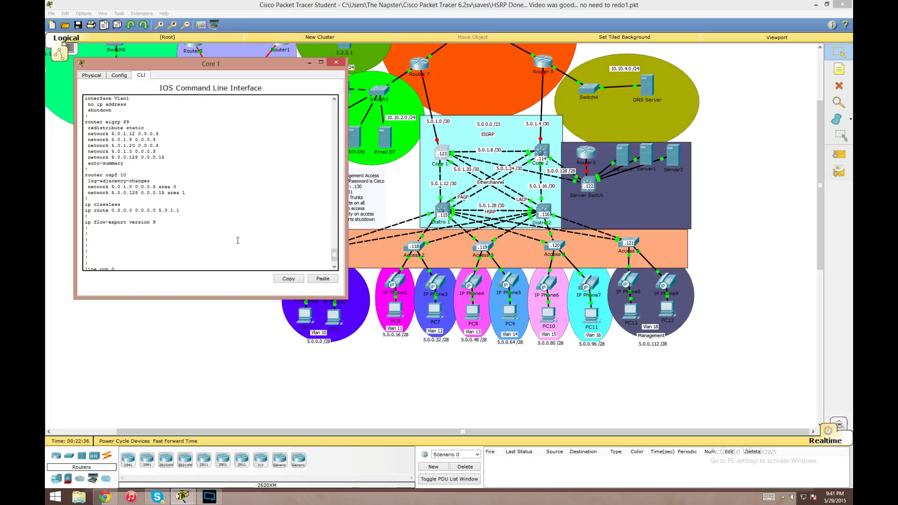
scroll(238, 241, "down", 3)
scroll(225, 213, "up", 2)
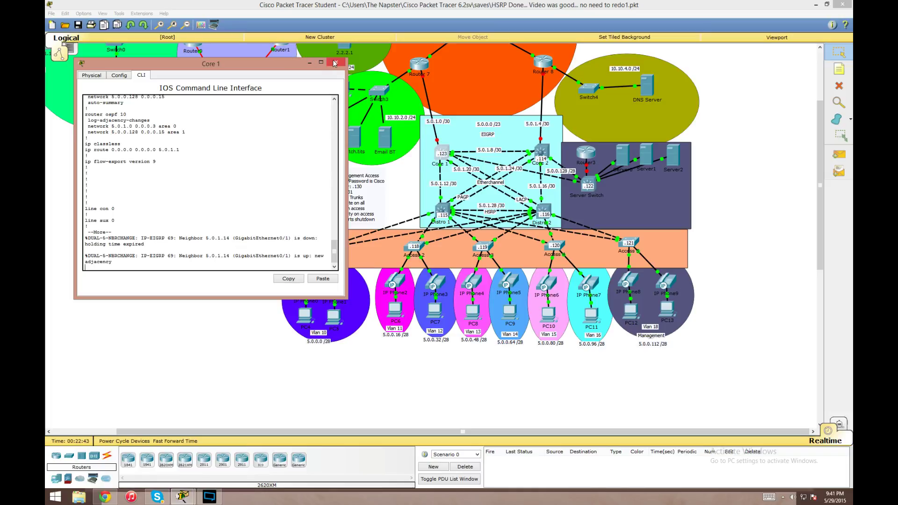
scroll(264, 241, "down", 1)
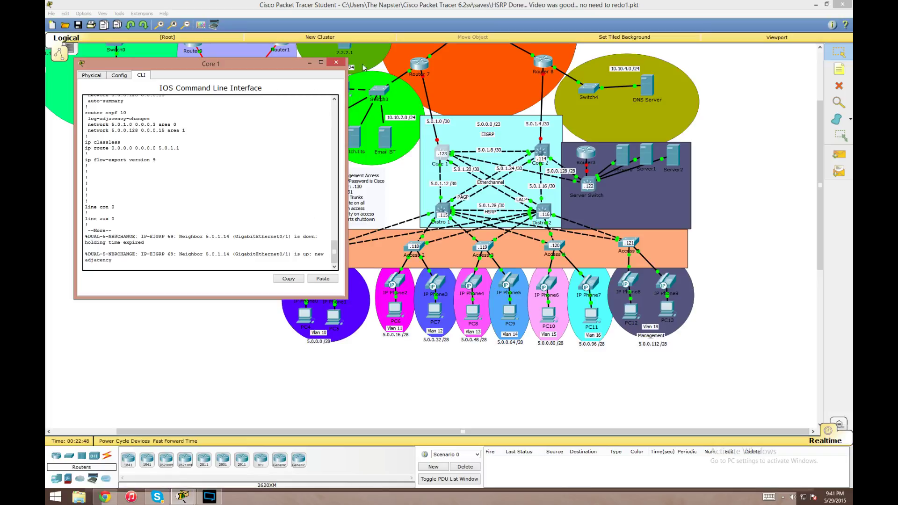
left_click(338, 63)
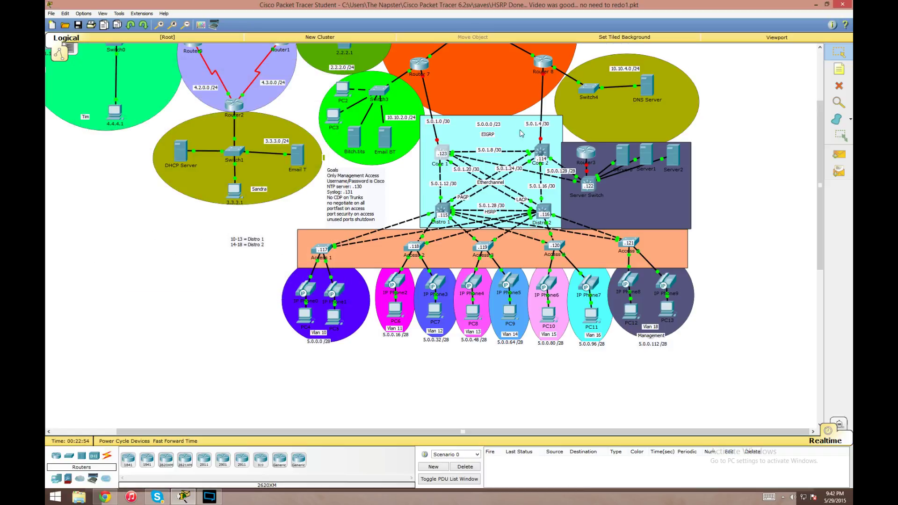
Step: Reopen Core 1's command line, enlarge its window and exit the running configuration listing to the configuration prompt
left_click(446, 153)
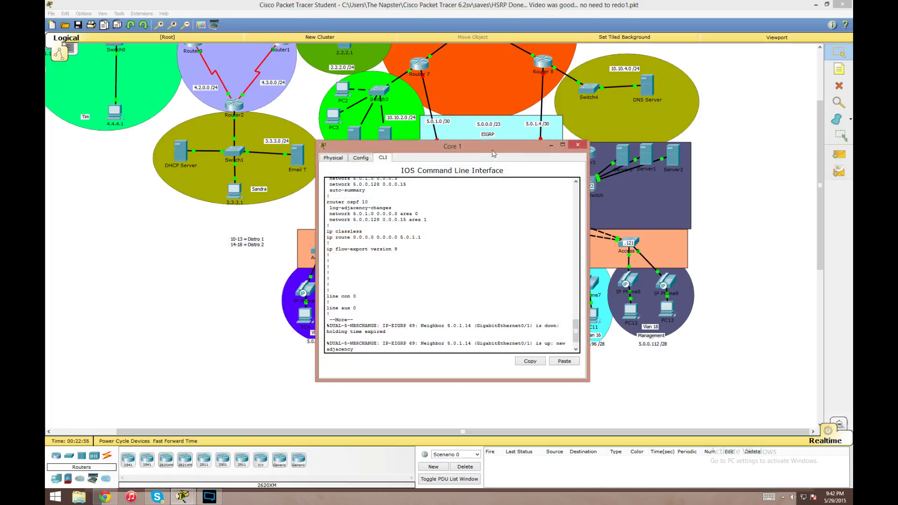
left_click_drag(460, 154, 46, 116)
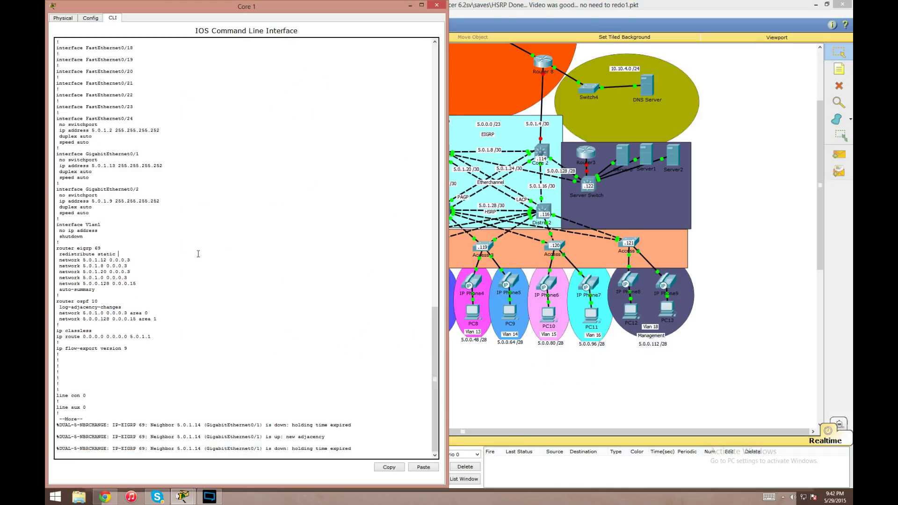
key("Return")
key("Return")
key("q")
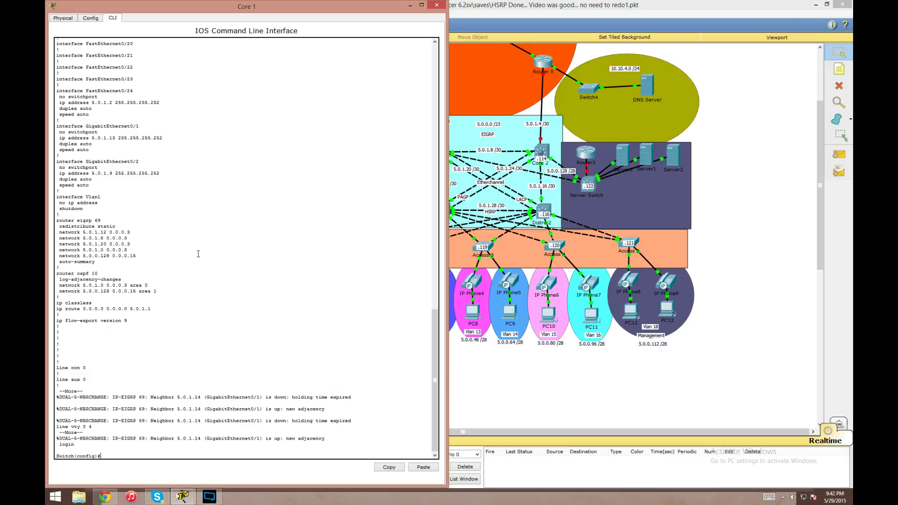
type("acc")
key("Tab")
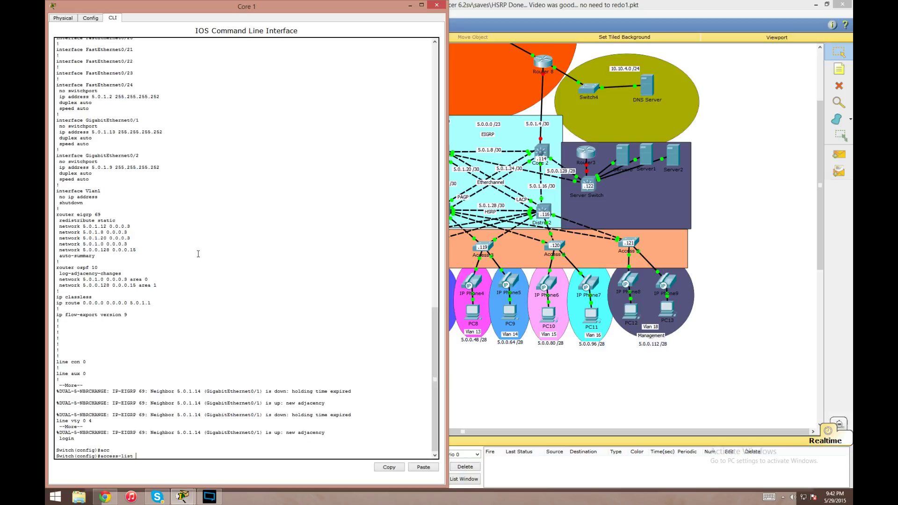
type("10 per")
key("Tab")
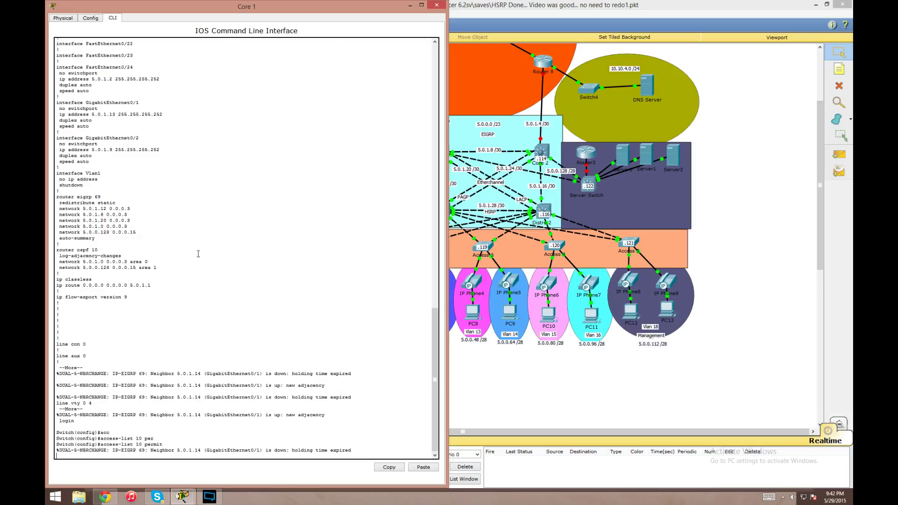
type("do sh run")
key("Up")
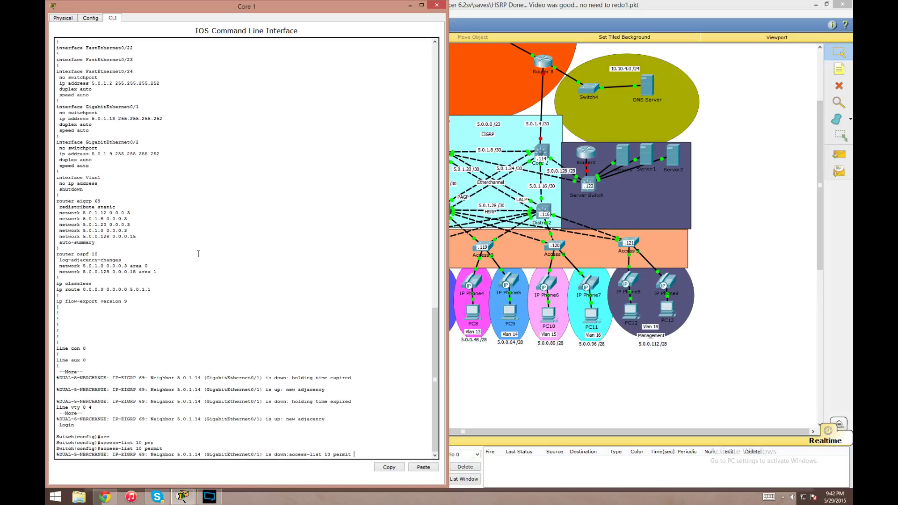
key("ctrl+z")
key("Return")
key("Return")
key("Return")
key("Return")
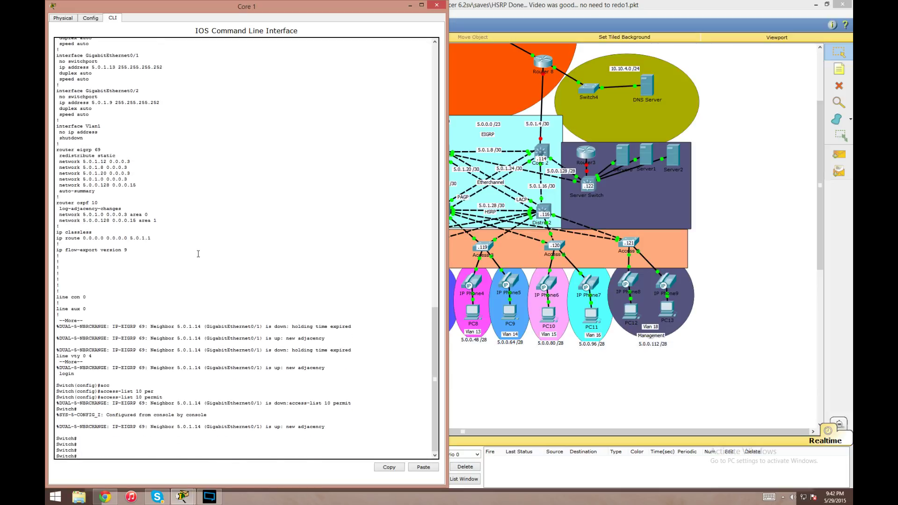
Step: Enter global configuration mode on Core 1 and enable synchronous logging on console line 0
type("conf t")
key("Return")
type("line")
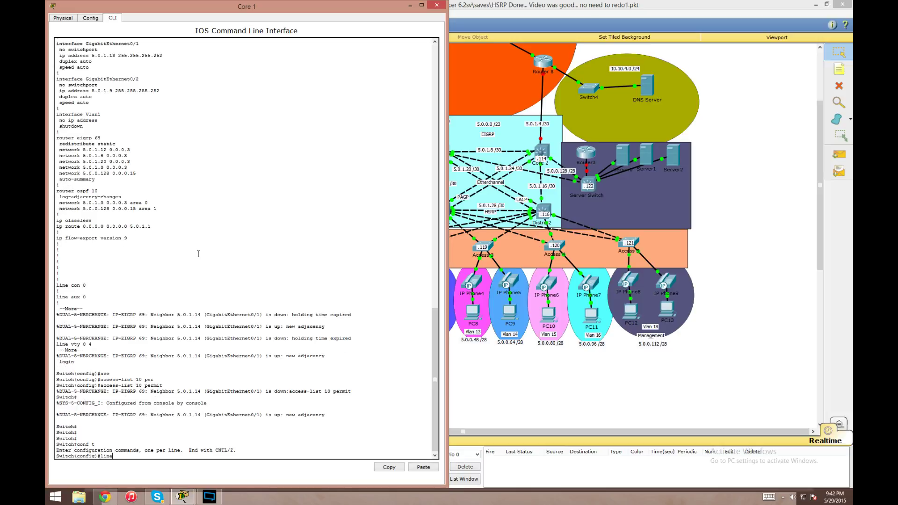
type(" con 0")
key("Return")
type("loggin")
key("Tab")
type("s")
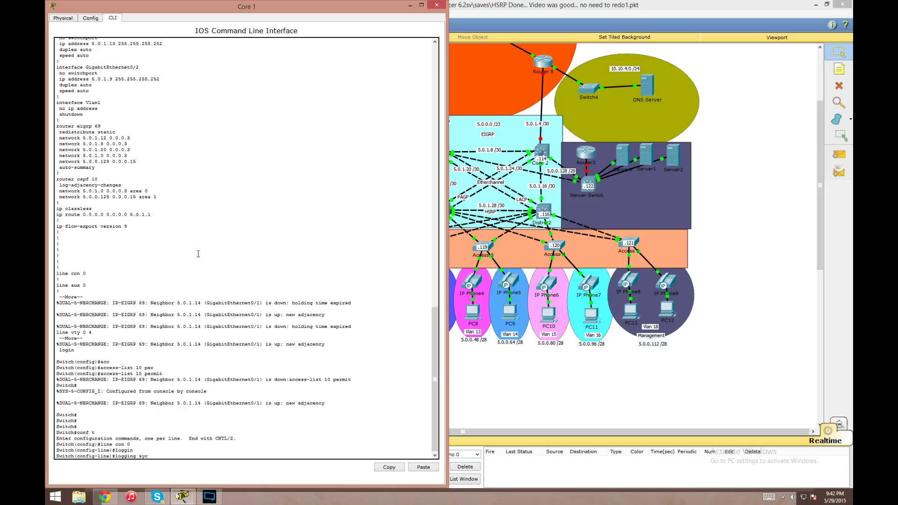
type("yc")
key("Return")
key("BackSpace")
key("Up")
type("c")
key("Tab")
key("Return")
Step: Leave Core 1's console line configuration and save the running configuration
type("exit")
key("Return")
type("do wr")
key("Return")
key("Return")
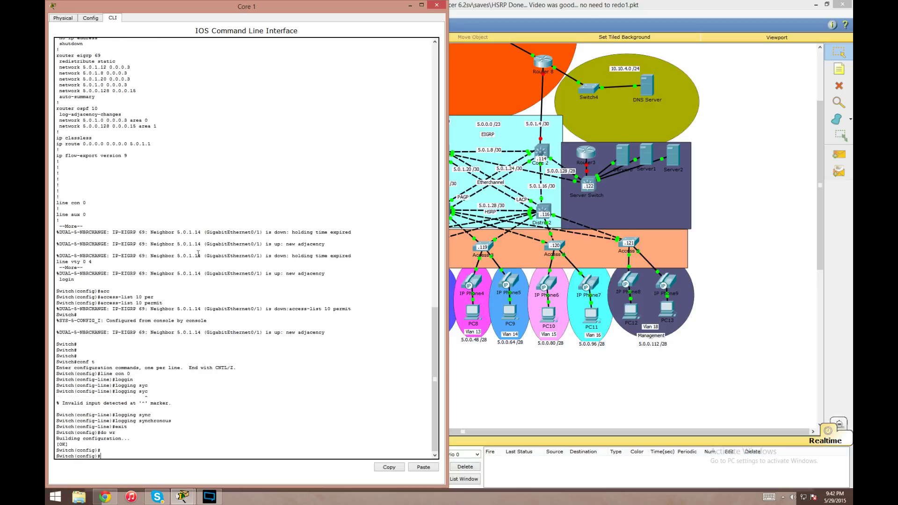
Step: Add an entry to access list 10 on Core 1 permitting 5.0.0.0 with wildcard 0.0.0.127
type("acc")
key("Tab")
type("10 per")
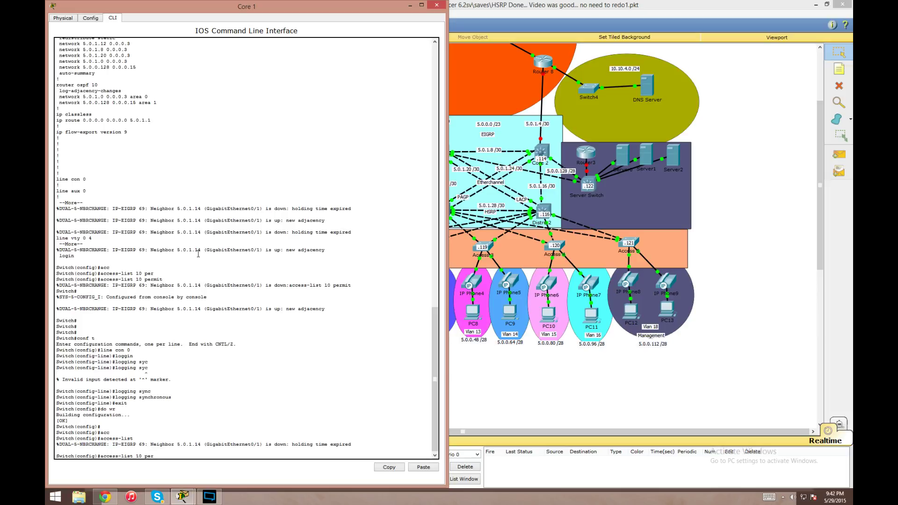
type("mit 5.0.0.")
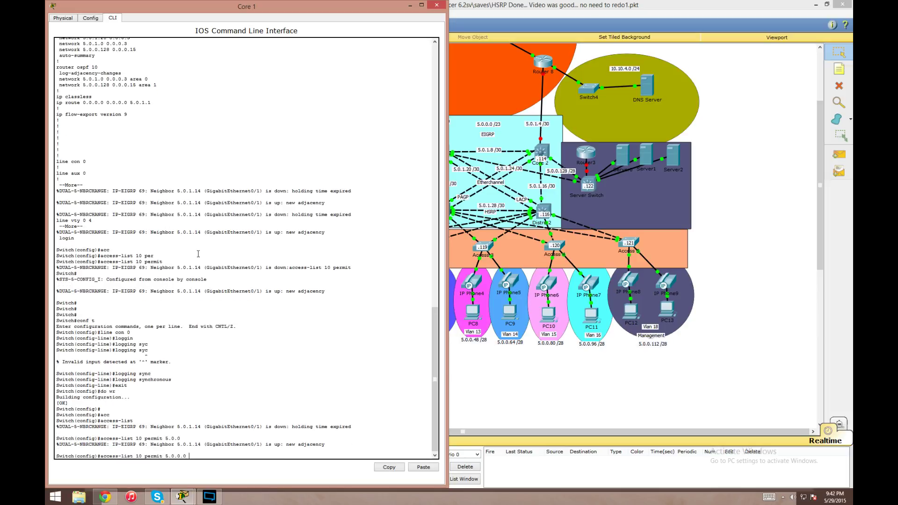
type("0 0.0.0.")
type("127 ?")
key("Return")
Step: Add a permit entry for 5.0.1.8 with wildcard 0.0.0.127 to Core 1's access list 10 and save the configuration
type("acc")
key("Tab")
type("10 permit 5.0.1.8")
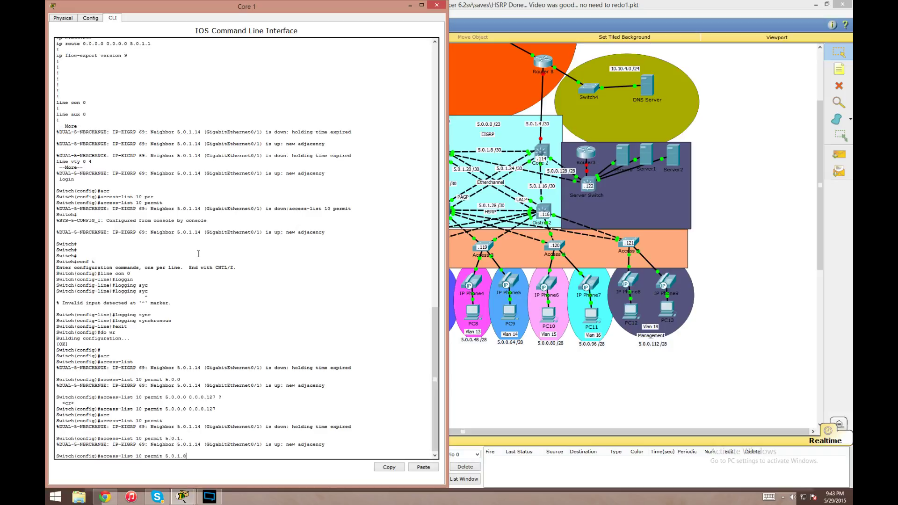
type("0.0.0.")
type("127")
key("Return")
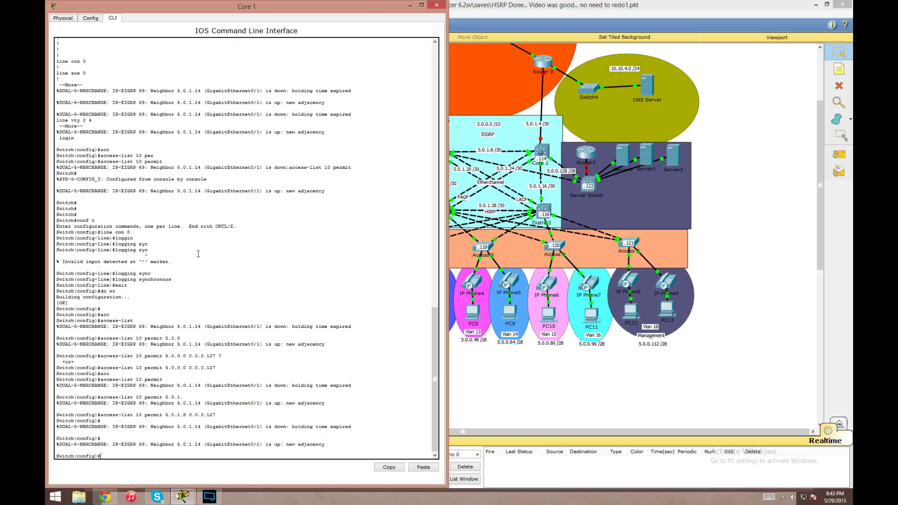
type("do wr")
key("Return")
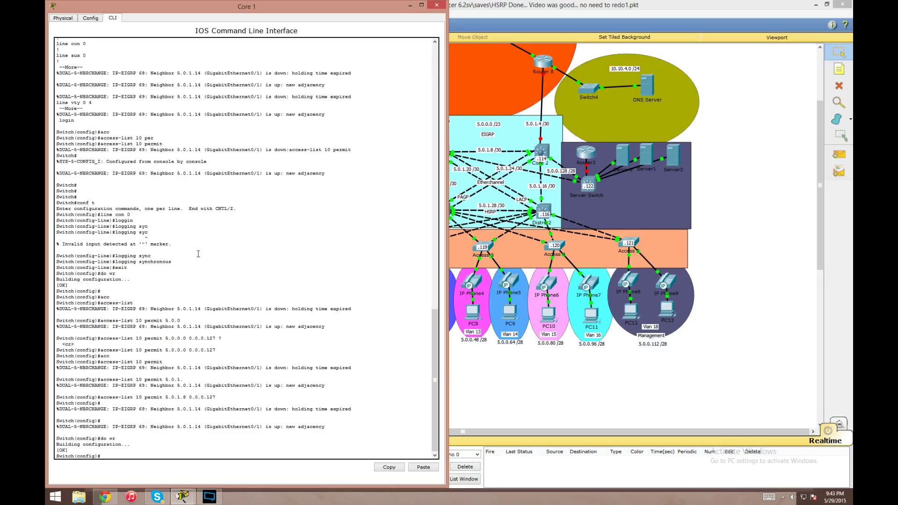
Step: Set interface FastEthernet 0/24 on Core 1 as a NAT outside interface
type("int fa 0/24")
key("Return")
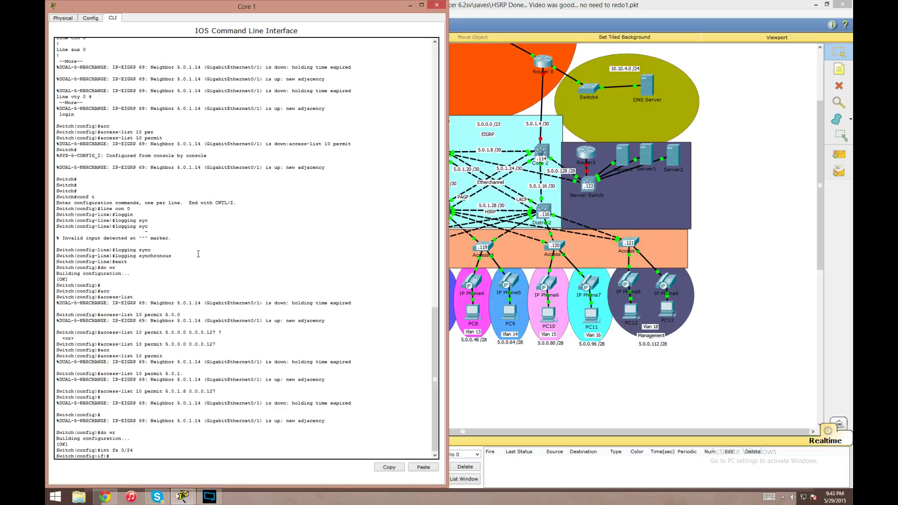
type("ip nat")
key("Tab")
type("outsi")
key("Tab")
key("Return")
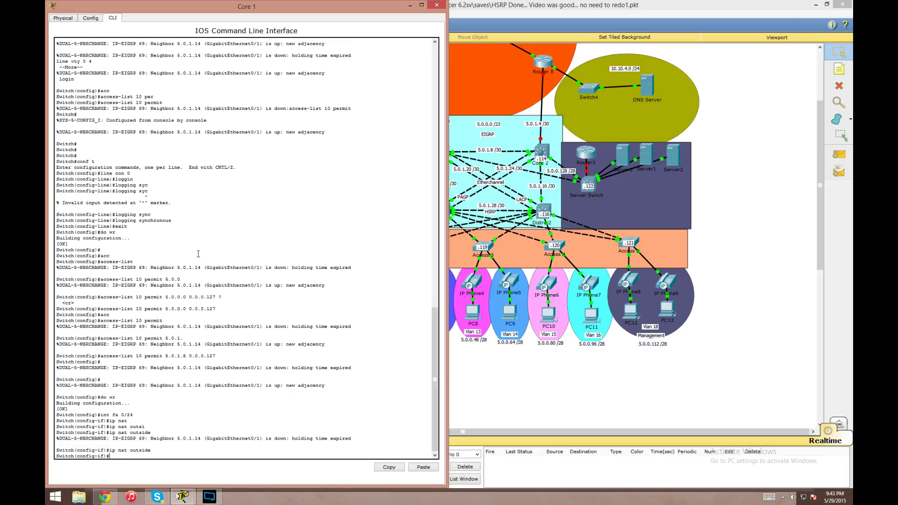
Step: Set interface GigabitEthernet 0/1 on Core 1 as a NAT inside interface
type("int fa")
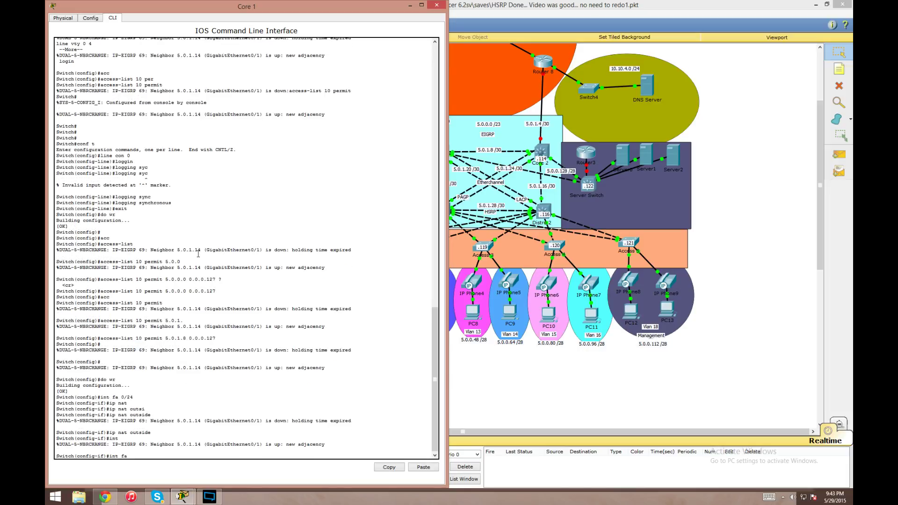
type(" 0/1")
key("Return")
type("ip nat ins")
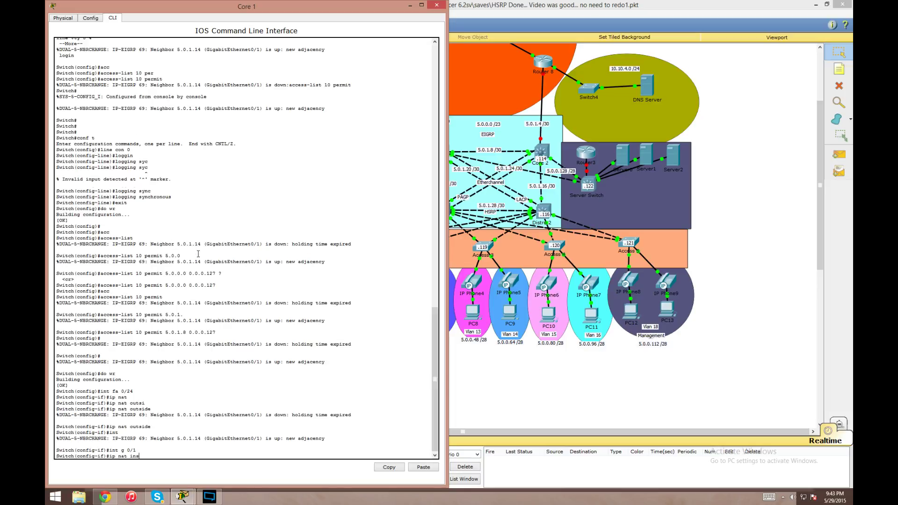
key("Tab")
key("Return")
Step: Set interface GigabitEthernet 0/2 on Core 1 as a NAT inside interface
type("int")
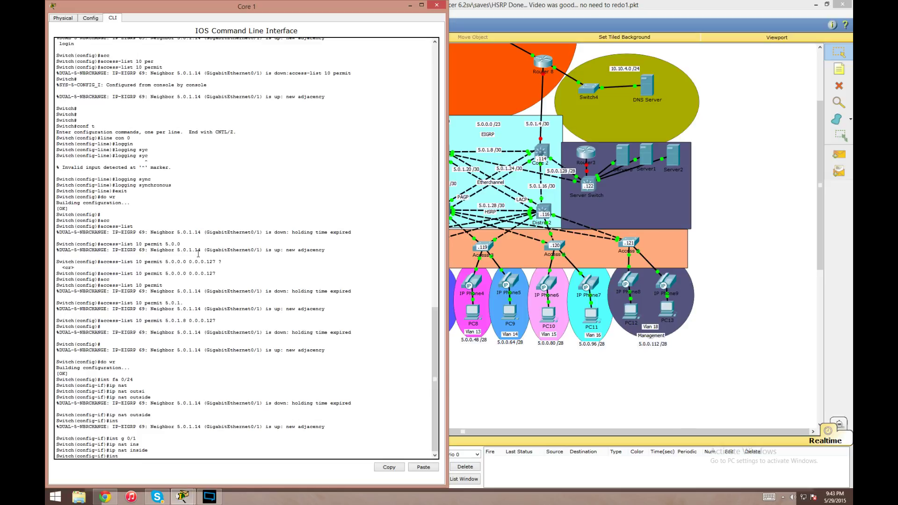
type(" g 0/2")
key("Return")
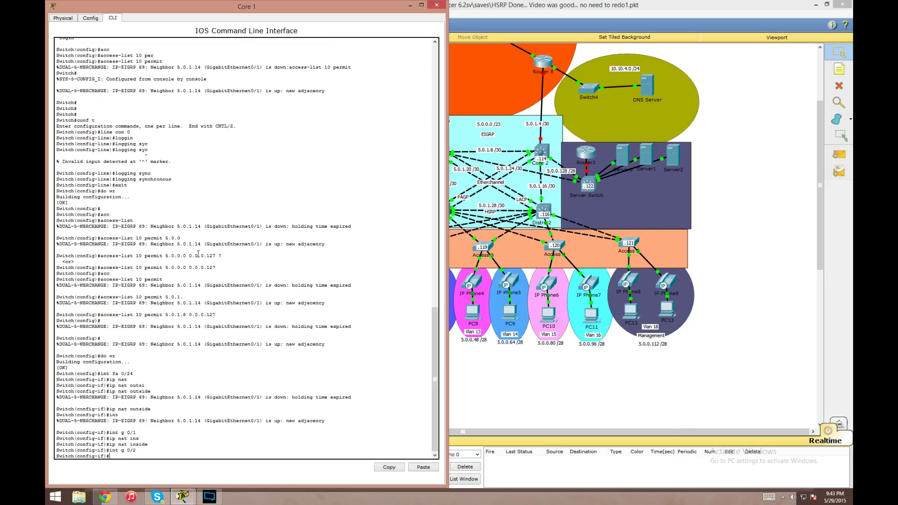
type("ip nat ins")
key("Return")
Step: Set port-channel 1 on Core 1 as a NAT inside interface
type("int port")
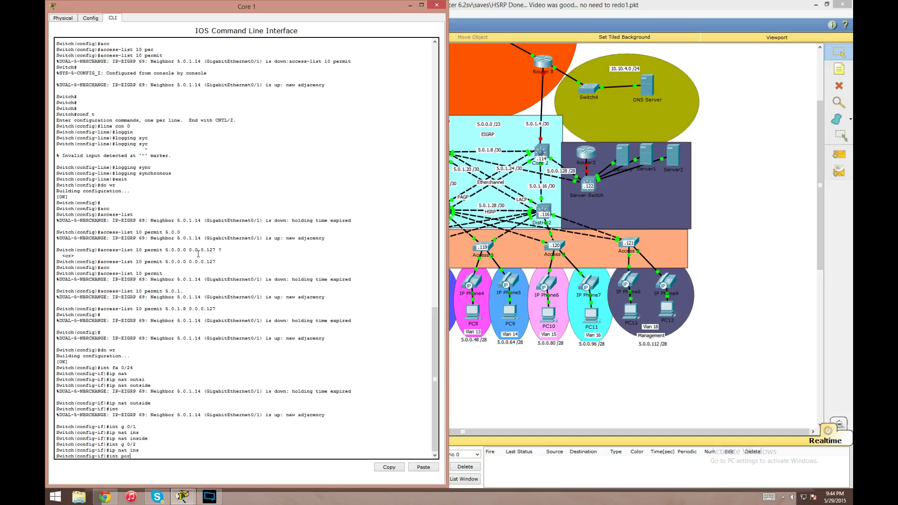
key("Tab")
type("1")
key("Return")
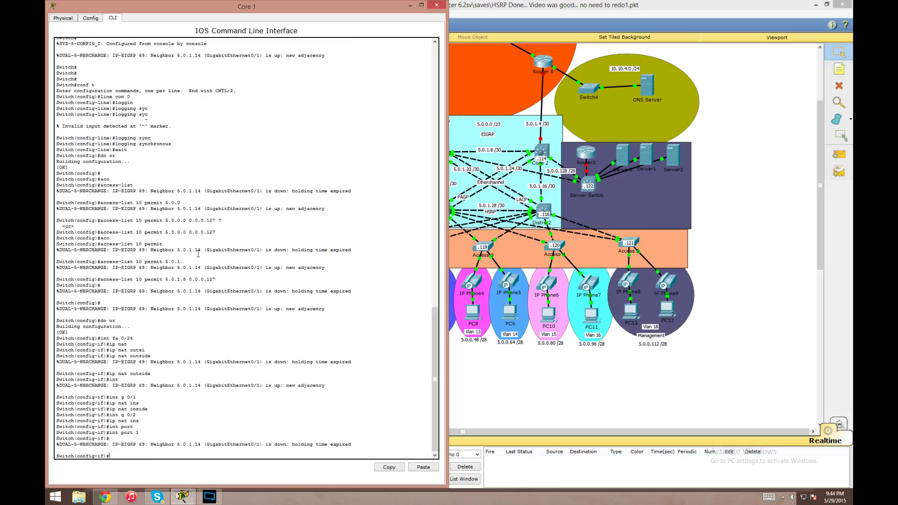
type("ip nat insi")
key("Tab")
key("Return")
Step: Set FastEthernet 0/3 on Core 1 as a NAT inside interface, leave interface configuration and save the running configuration
type("int fa")
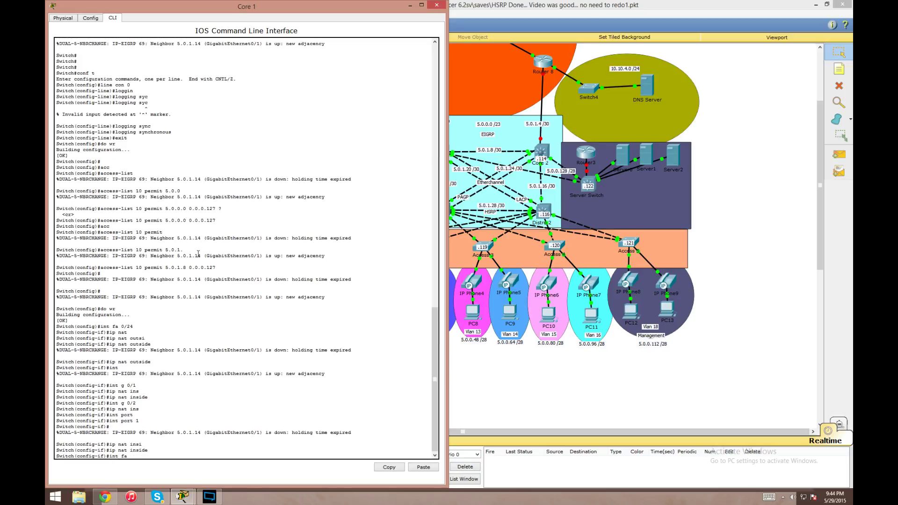
type(" 0/3")
key("Return")
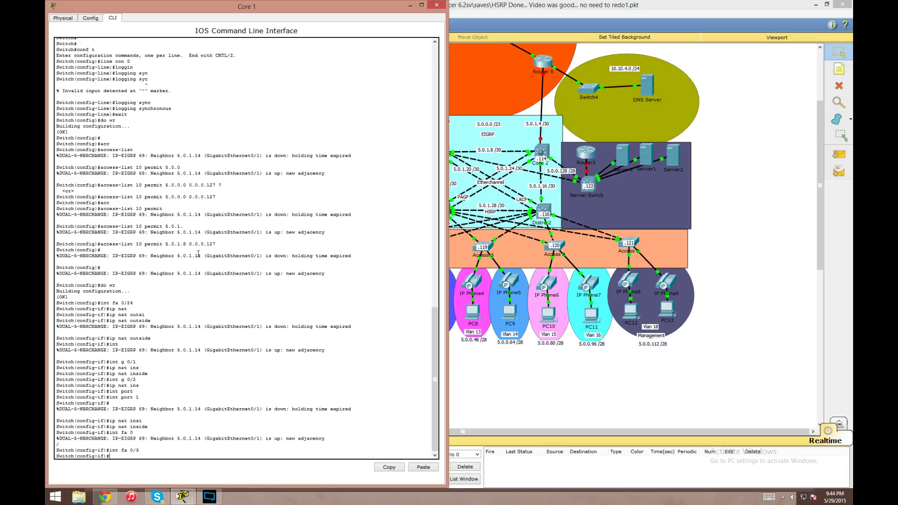
type("ip nat inside")
key("Return")
type("exit")
key("Return")
type("do wr")
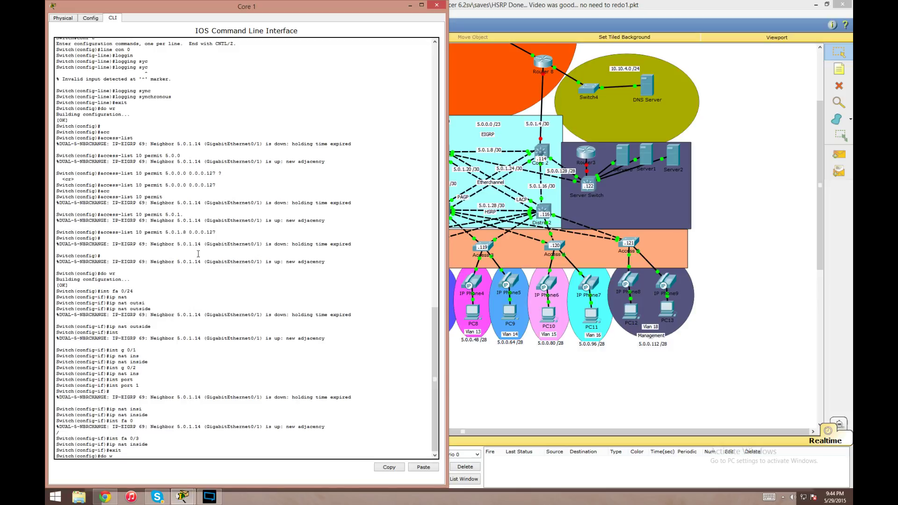
key("Return")
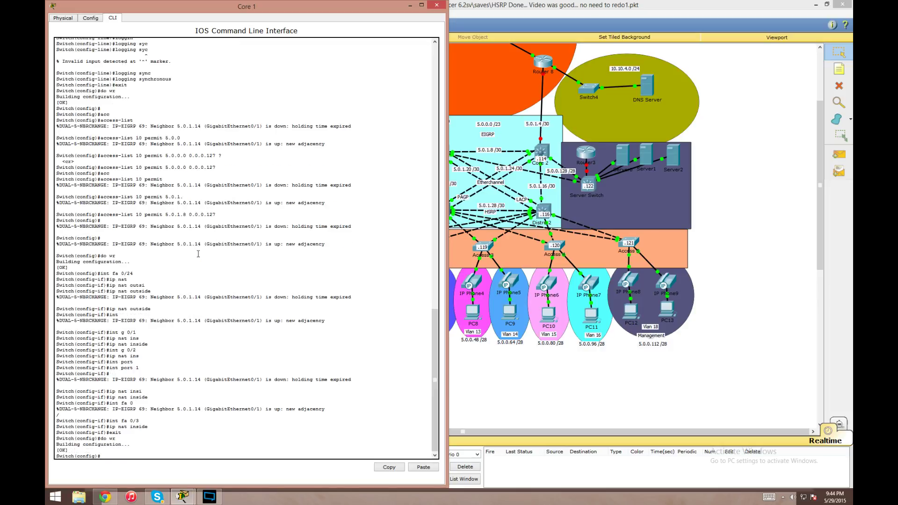
Step: Close Core 1's window and open Core 2's command line, moving its window clear of the campus topology
left_click(437, 5)
left_click(541, 151)
left_click_drag(457, 150, 234, 97)
key("Return")
key("Return")
key("Return")
key("Return")
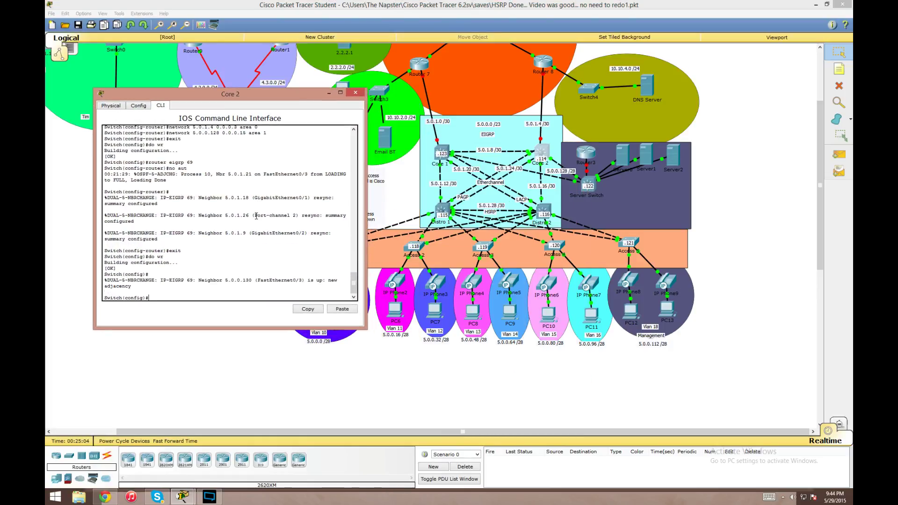
Step: Create access list 10 on Core 2 with an entry permitting 5.0.0.0 with wildcard 0.0.0.127
type("acc")
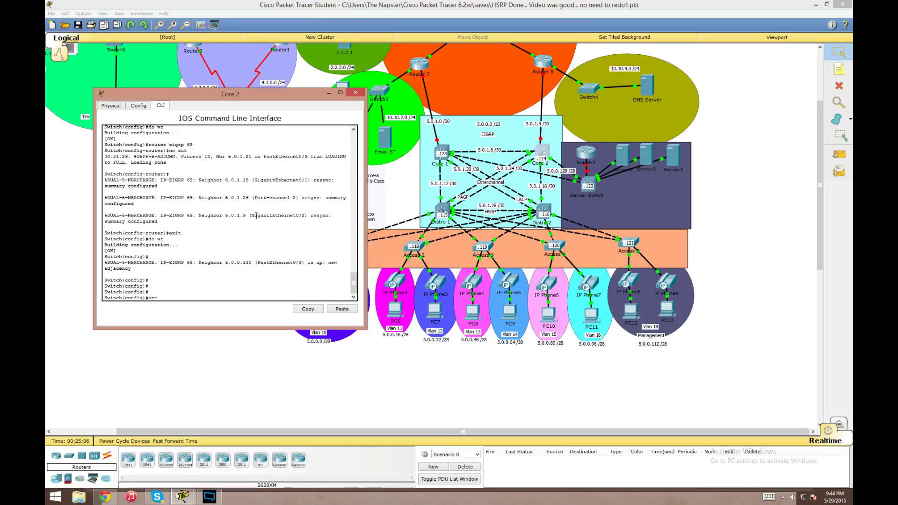
key("Tab")
type("10 ")
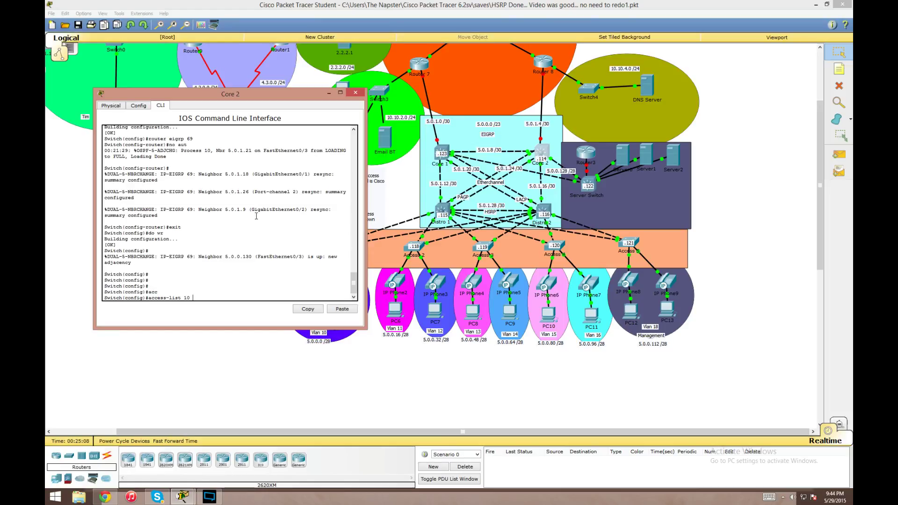
type("?permit")
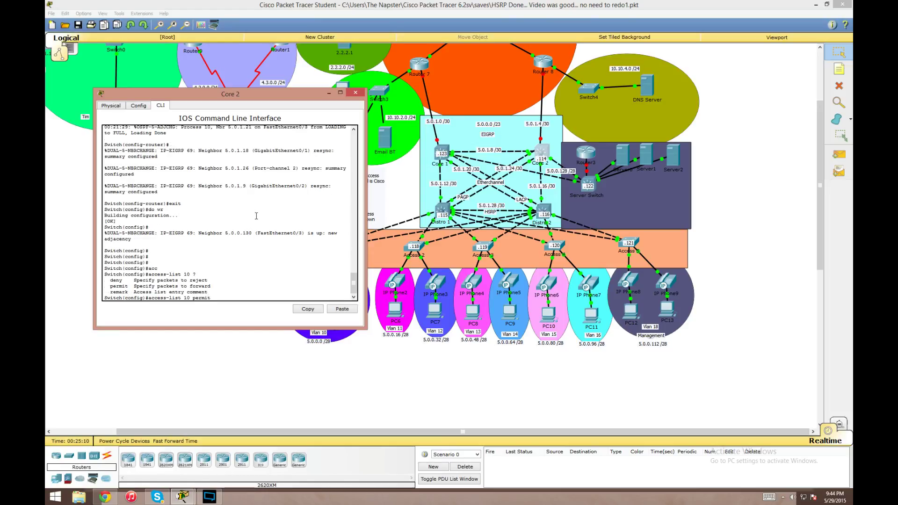
type(" 5.0.0.0 0.0.0.127")
key("Return")
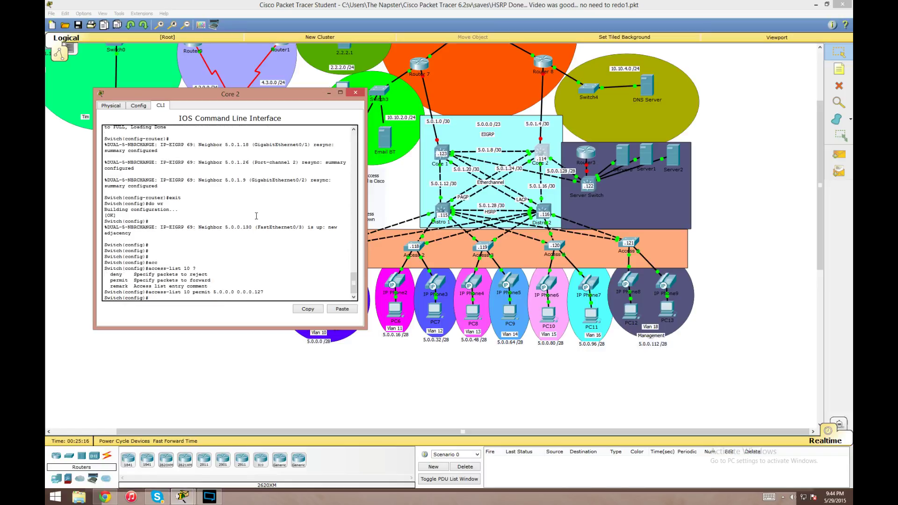
Step: Recall the last access list command on Core 2 and edit it to permit 5.0.1.8 with wildcard 0.0.0.127
key("Up")
key("Left")
key("Left")
key("Left")
key("Left")
key("Left")
key("Left")
key("Left")
key("Left")
key("Left")
key("Left")
key("BackSpace")
type("1")
key("BackSpace")
type("4")
key("Right")
key("Right")
key("Right")
key("Right")
key("Right")
key("Right")
key("Down")
key("Up")
key("Left")
key("Left")
key("Left")
key("Left")
key("Left")
key("Left")
key("Left")
key("Left")
key("Left")
key("Left")
key("Left")
key("BackSpace")
key("BackSpace")
key("BackSpace")
type("1.8")
key("Return")
Step: Set interface FastEthernet 0/24 on Core 2 as a NAT outside interface
type("int fa 0/24")
key("Return")
type("ip nat out")
key("Tab")
key("Return")
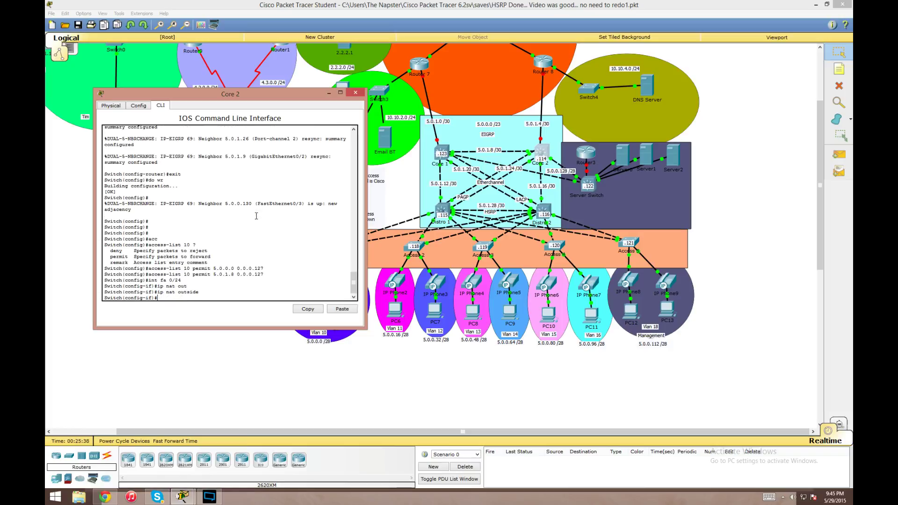
Step: Set interfaces GigabitEthernet 0/1 and 0/2 on Core 2 as NAT inside interfaces
type("int g 0/1")
key("Return")
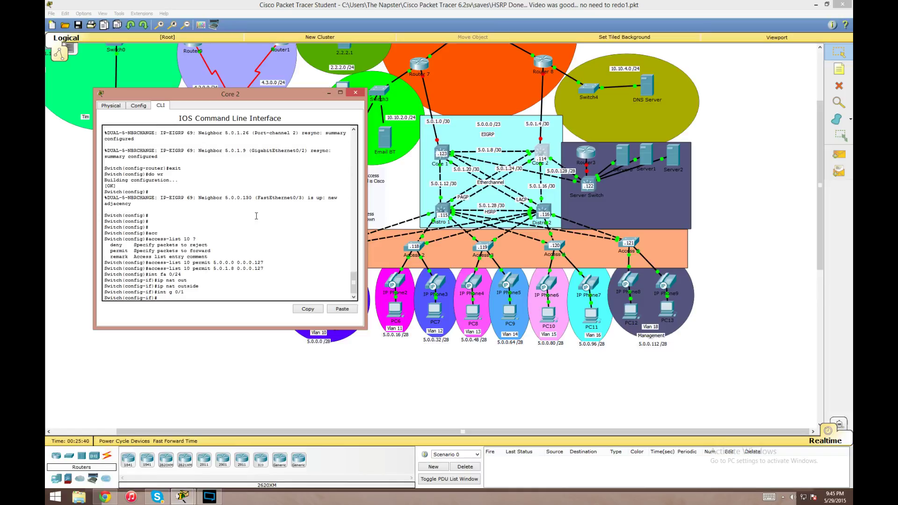
type("ip nat insi")
key("Return")
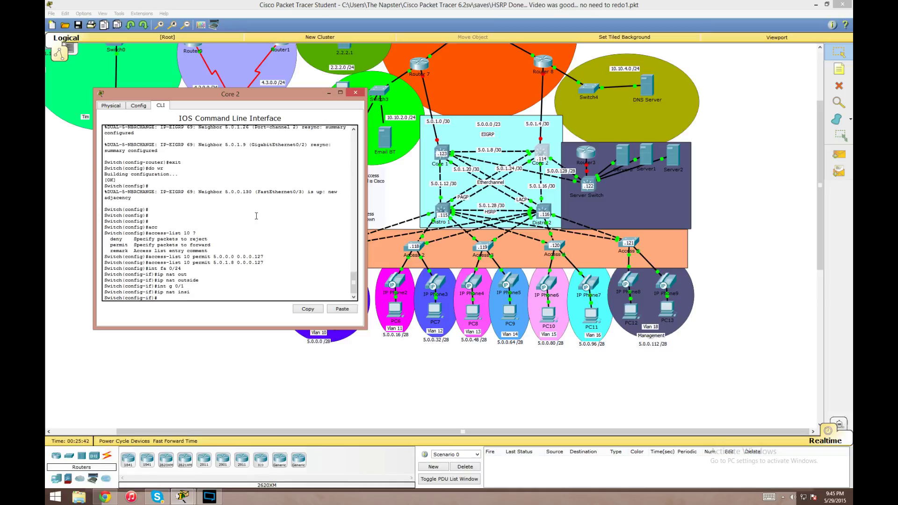
type("int g 0/2")
key("Return")
type("ip nat insi")
key("Return")
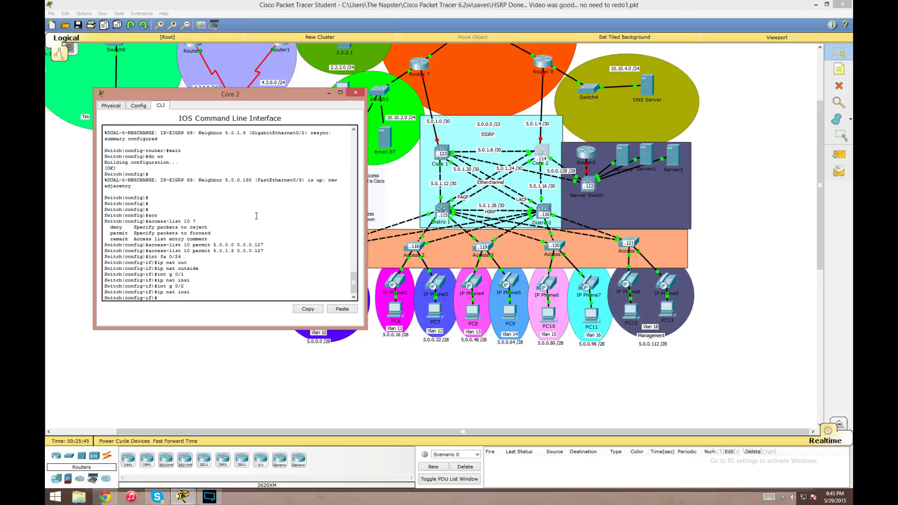
Step: Set port-channel 2 on Core 2 as a NAT inside interface
type("port 2")
key("Return")
type("ip nat ins")
key("Return")
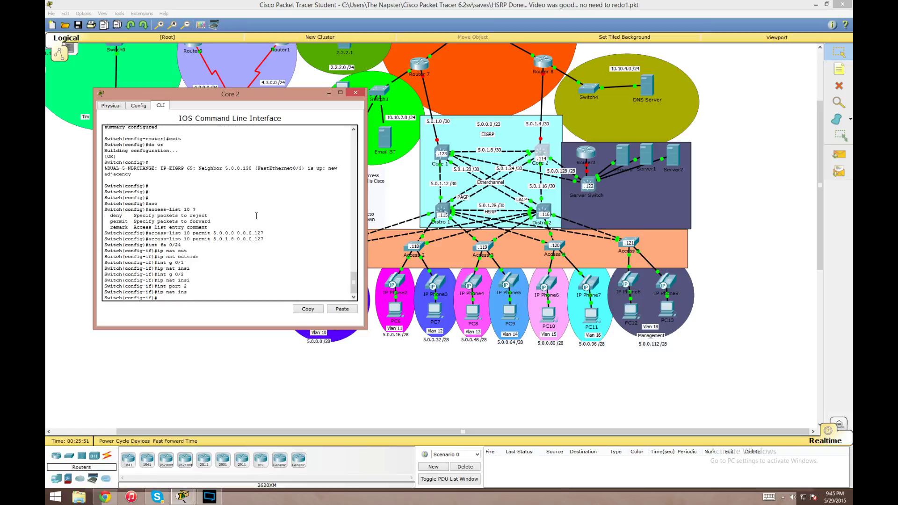
Step: Set FastEthernet 0/3 on Core 2 as a NAT inside interface, leave interface configuration and save the running configuration
type("int fa 0/3")
key("Return")
type("ip nat in")
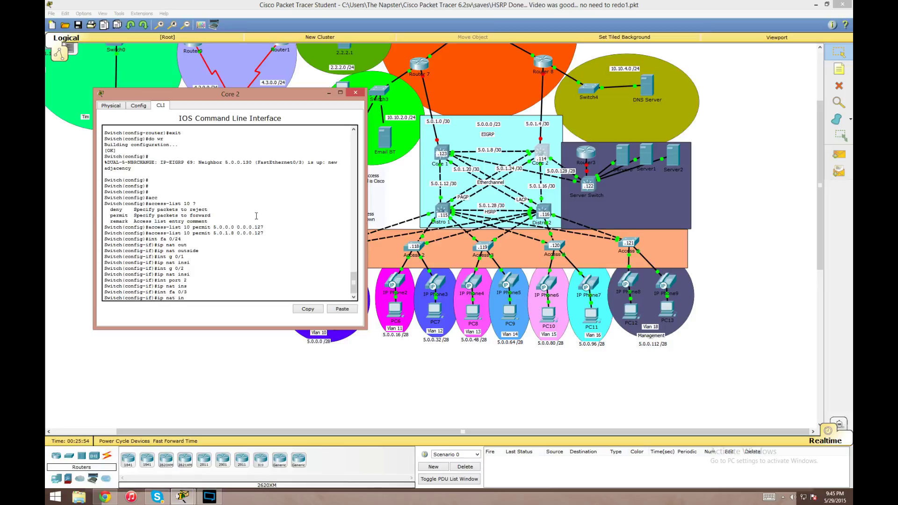
type("se")
key("Return")
type("ip nat ins")
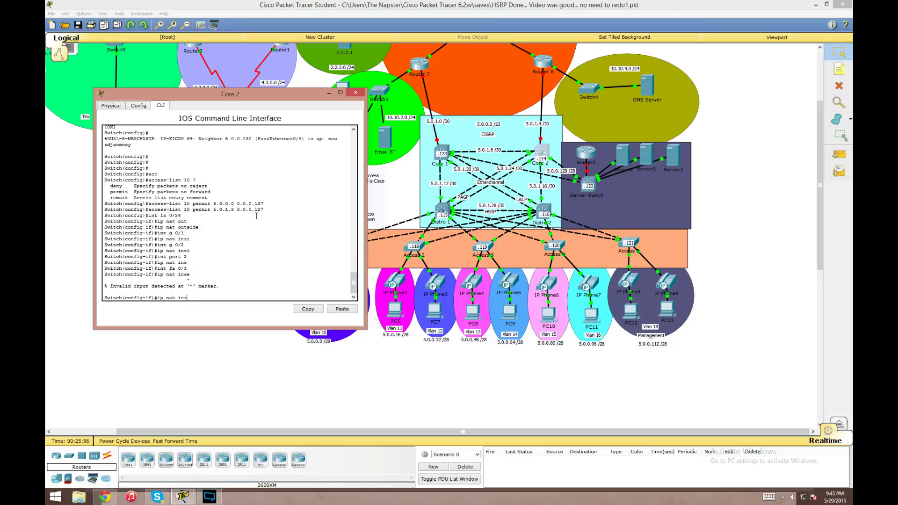
key("Return")
type("exit")
key("Return")
type("do wr")
key("Return")
key("Return")
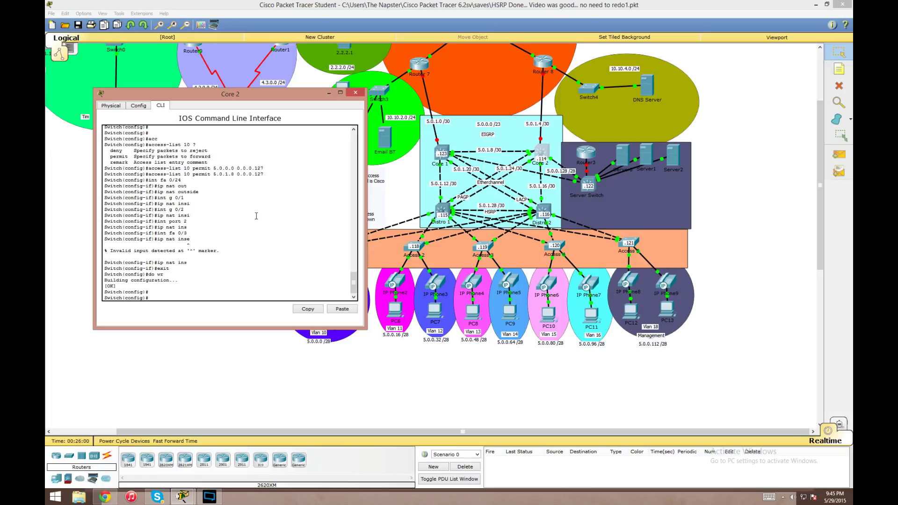
Step: Configure NAT overload on Core 2, translating inside sources in access list 10 to interface FastEthernet 0/24, and close the device window
type("ip nat")
key("Tab")
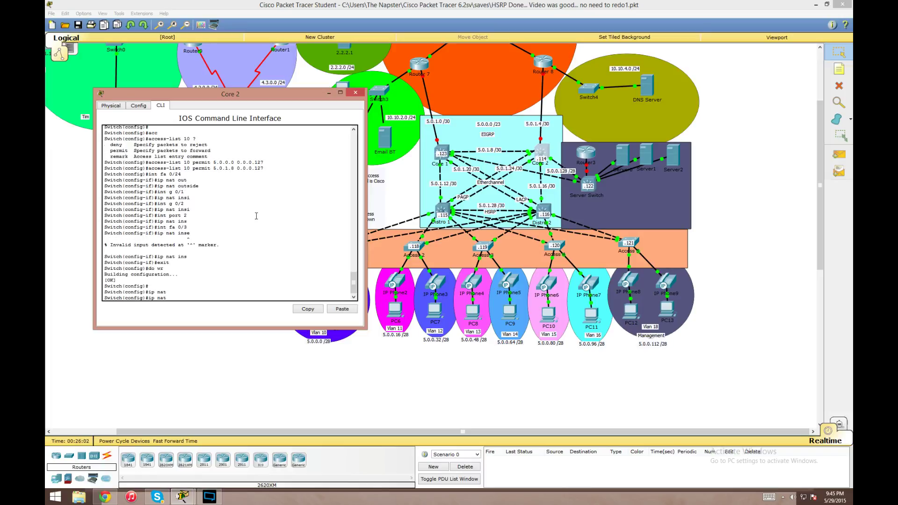
type("? ins")
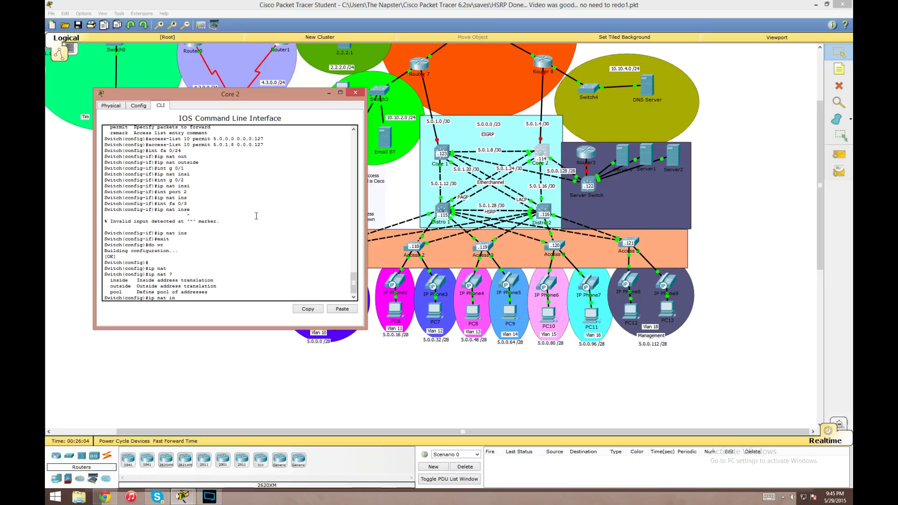
key("Tab")
type("sour")
key("Tab")
type("?")
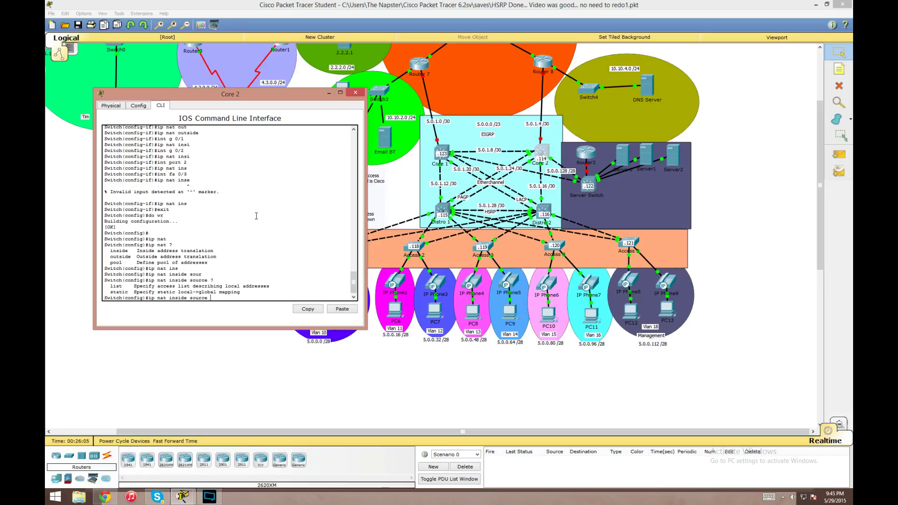
type("list")
type(" ?10")
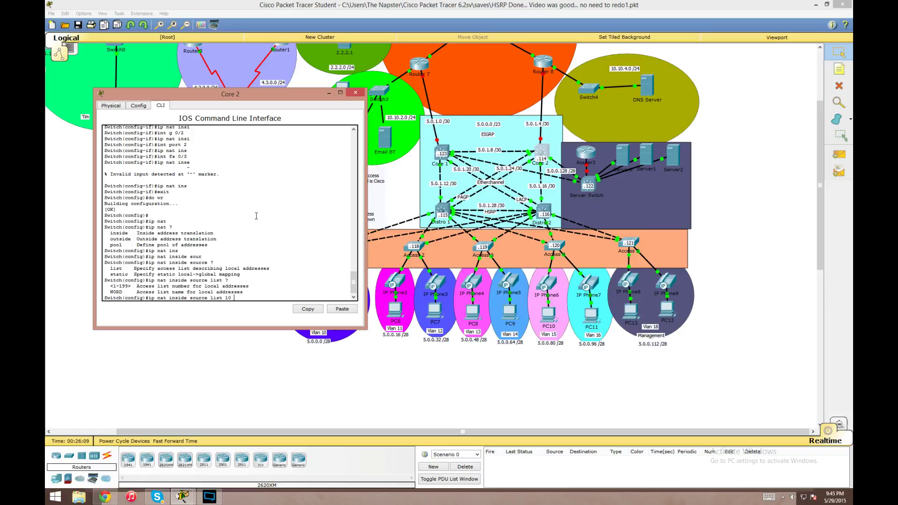
type(" ?int")
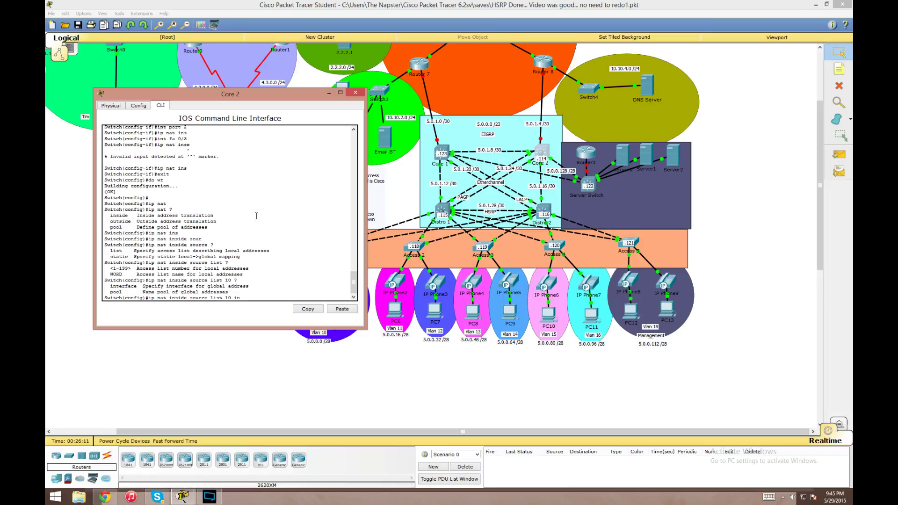
key("Tab")
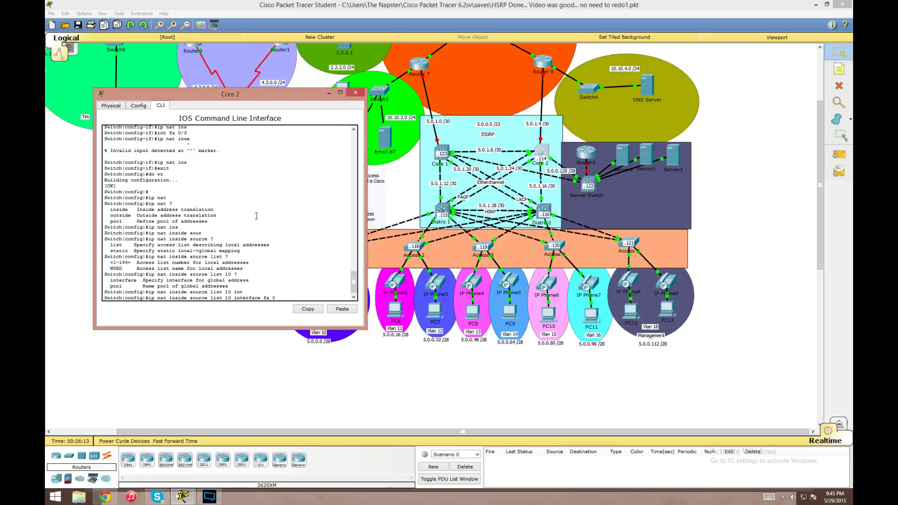
type("fa 0/24")
type("?")
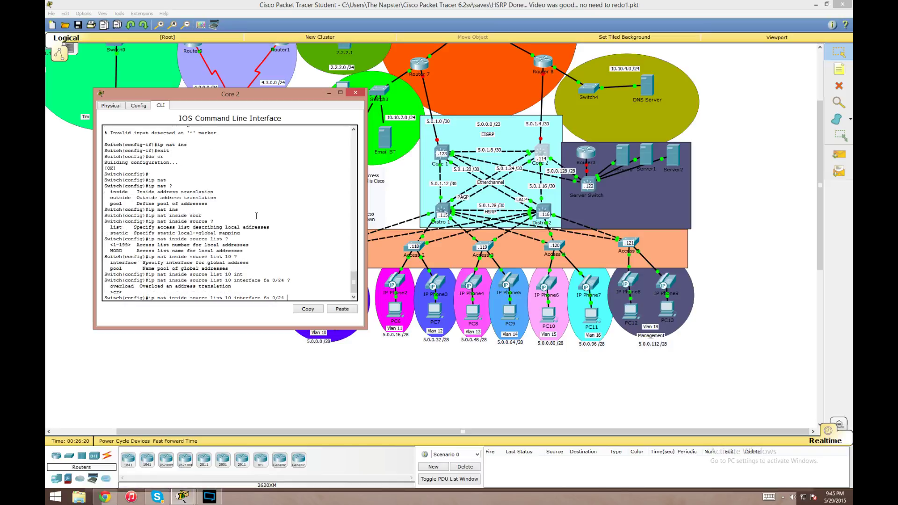
type("ov")
key("Tab")
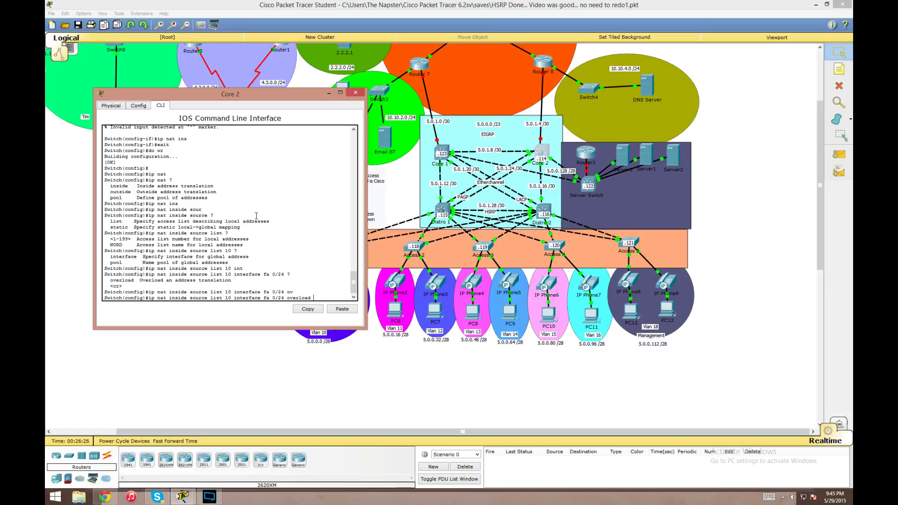
key("Return")
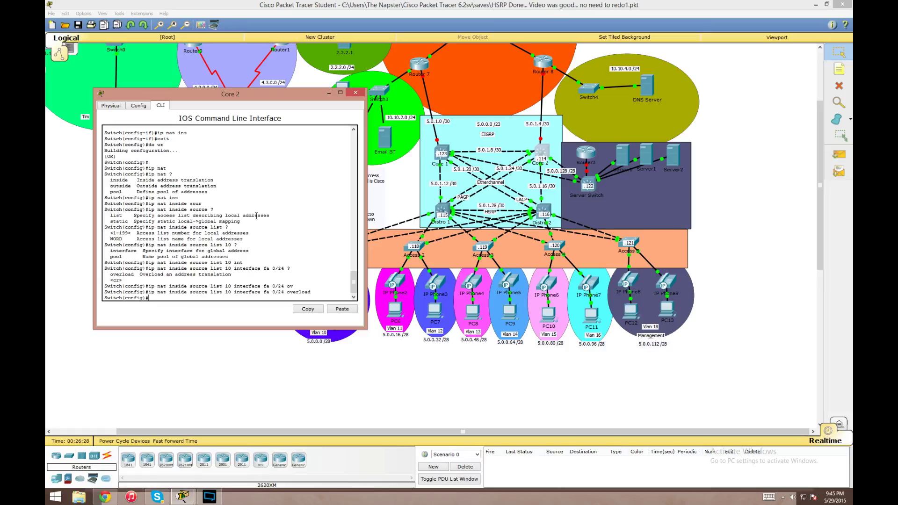
left_click(356, 92)
Step: Configure NAT overload on Core 1, translating inside sources in access list 10 to interface FastEthernet 0/24
left_click(442, 153)
type("ip nat in")
key("Tab")
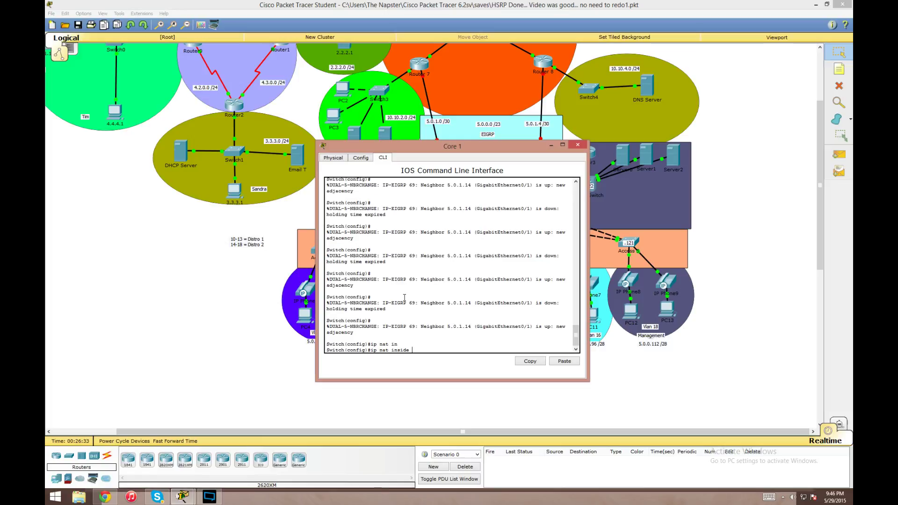
type("sour")
key("Tab")
type("llis")
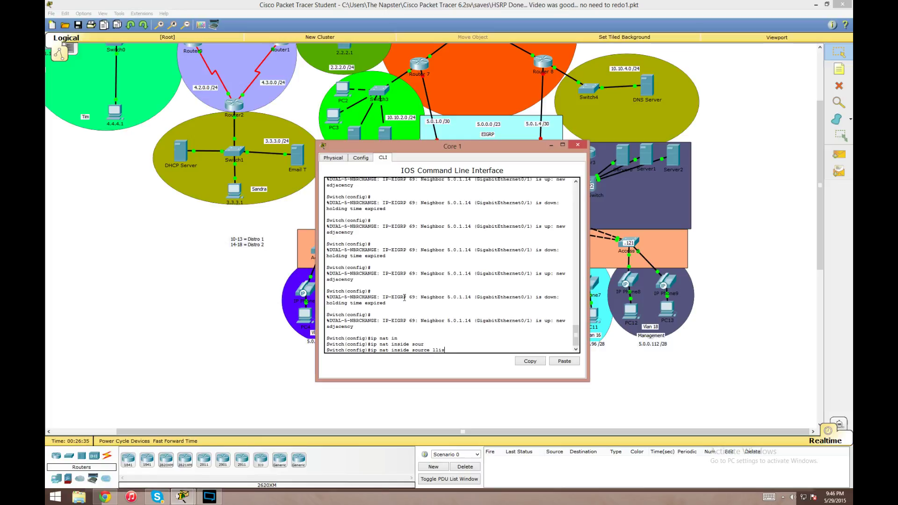
type("s")
type("t 10")
type(" ? int")
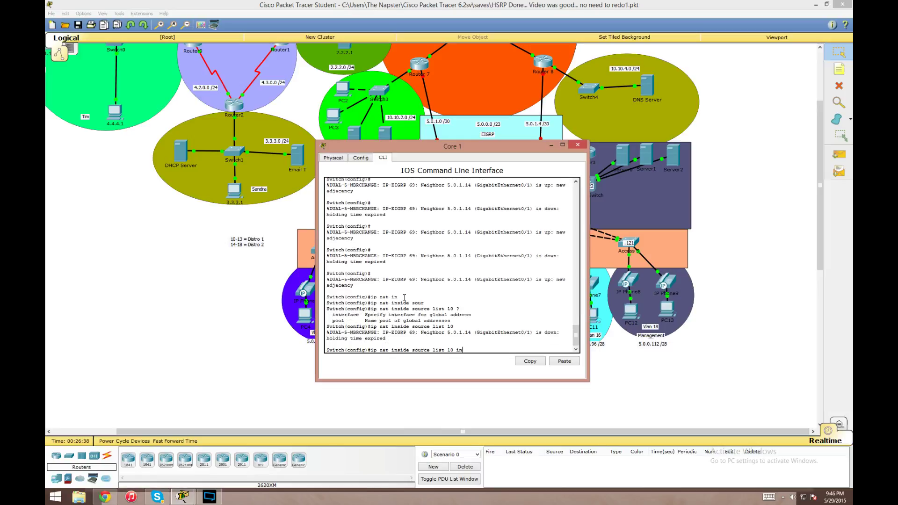
key("Tab")
type("fa 0/24 ov")
key("Tab")
key("Return")
Step: Save the running configuration of Core 1 and close its device window
type("edo wr")
key("Return")
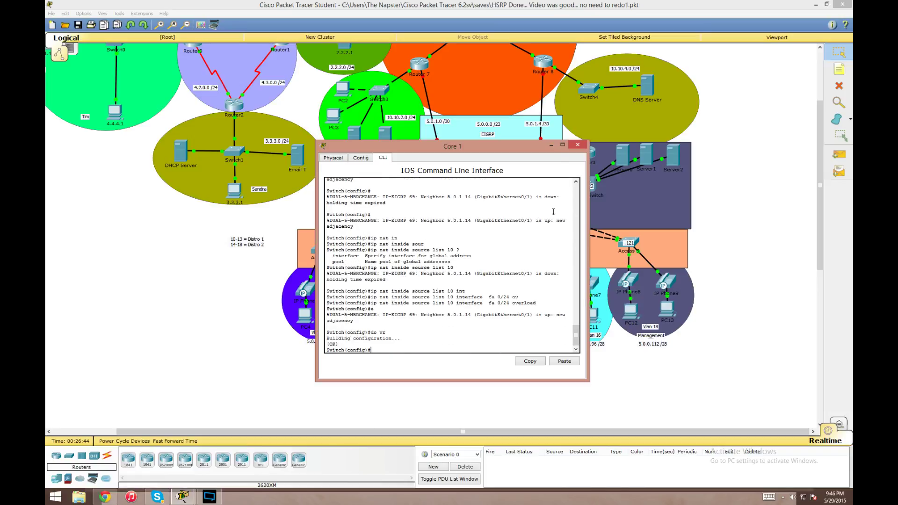
left_click(577, 145)
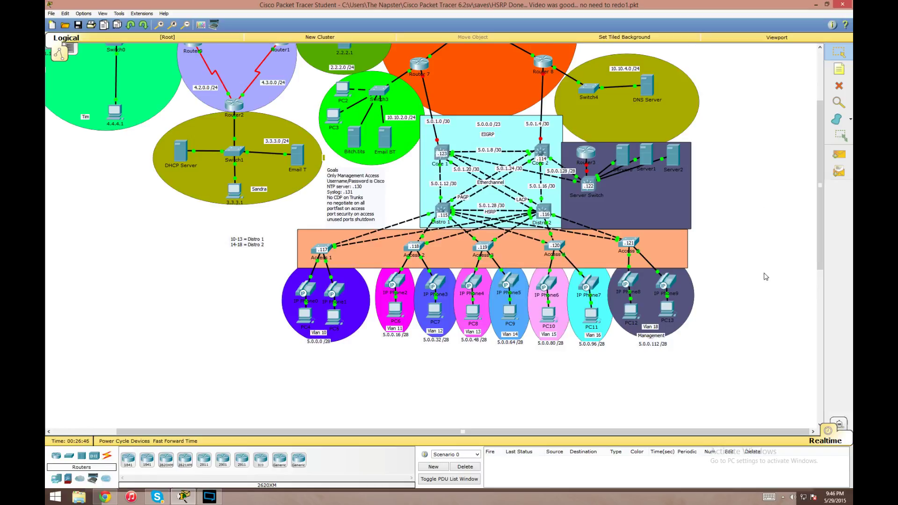
Step: Open the command line of Router 7 and enter global configuration mode
scroll(766, 276, "up", 3)
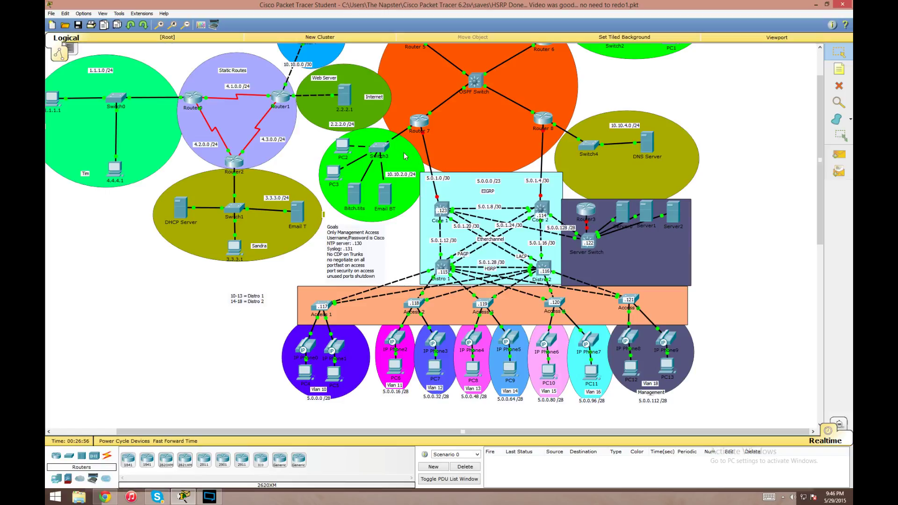
left_click(422, 130)
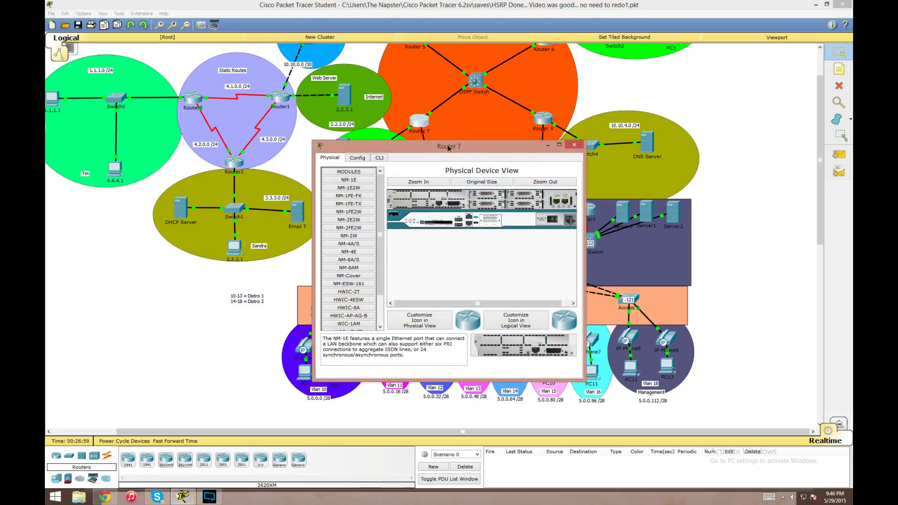
left_click_drag(471, 148, 219, 106)
left_click(131, 115)
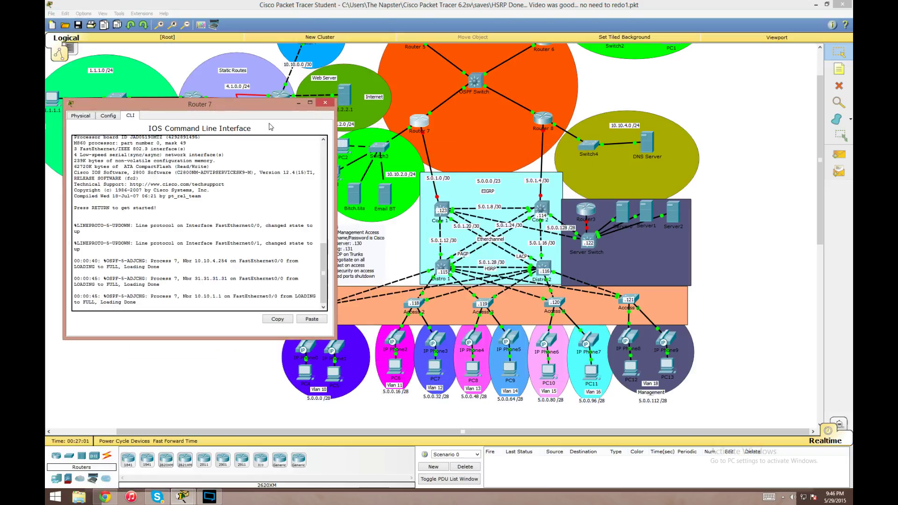
key("Return")
type("en")
key("Return")
type("conf t")
key("Return")
Step: Assign IP address 5.0.1.1 255.255.255.252 to FastEthernet 1/0 on Router 7 and enable the interface
type("int fa 1/0")
key("Return")
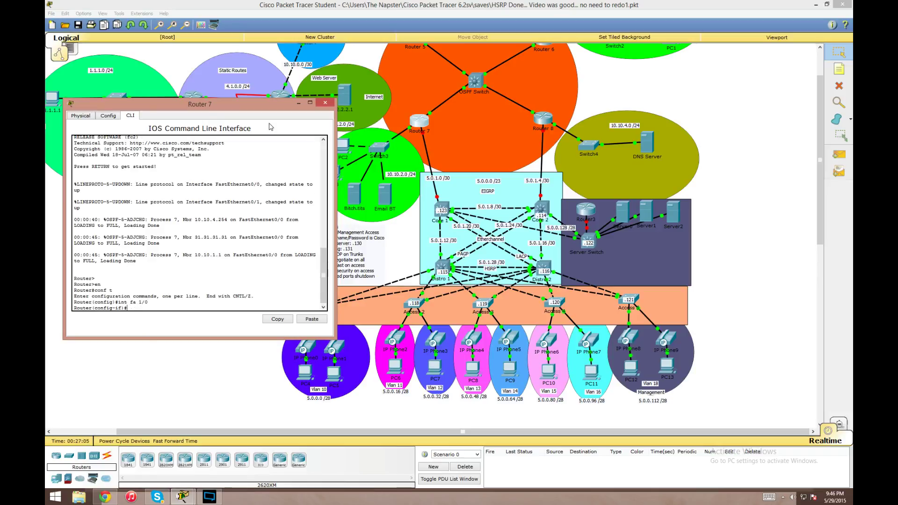
type("ip add 5.0.1.1 255.255.255.252")
key("Return")
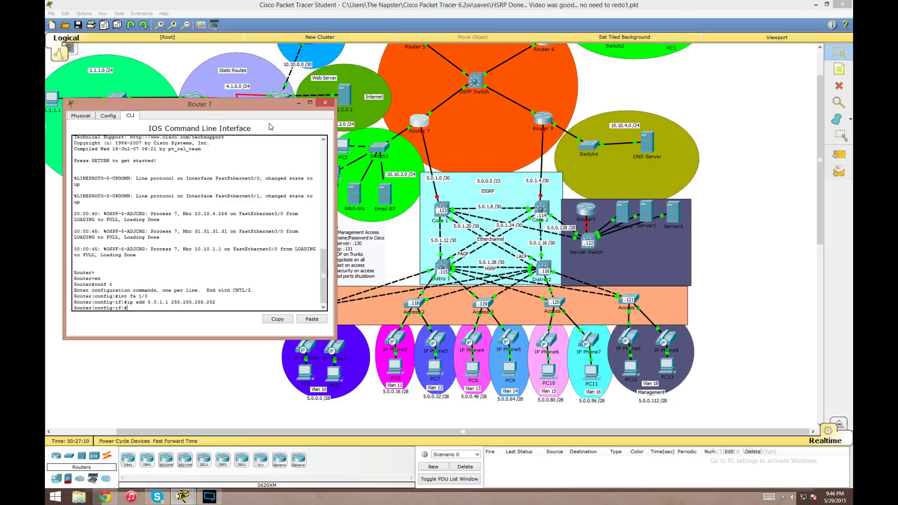
type("no shut")
key("Return")
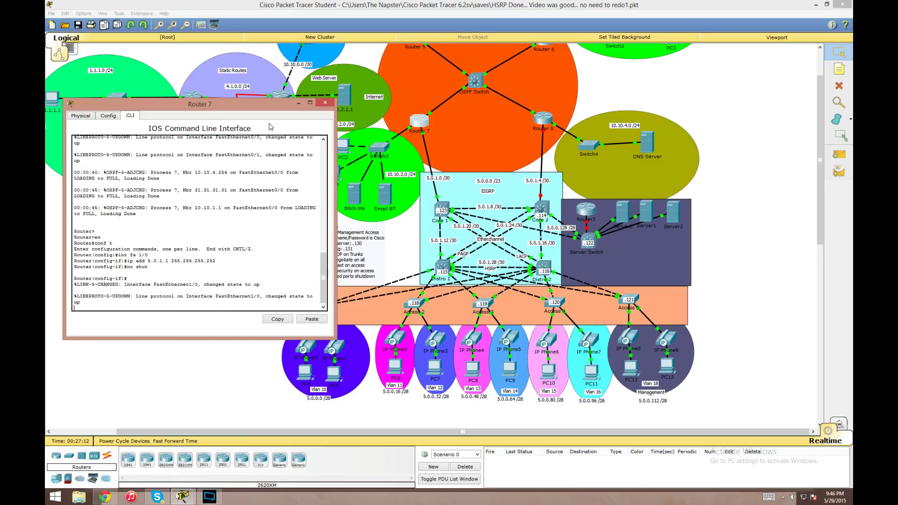
Step: Display Router 7's running configuration and check the network statement of its OSPF process
type("do sh run")
key("Return")
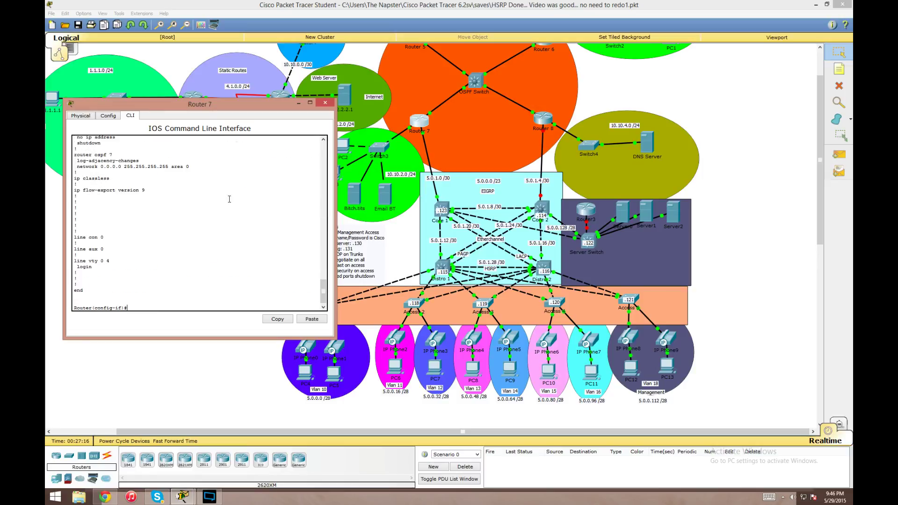
left_click_drag(75, 166, 76, 173)
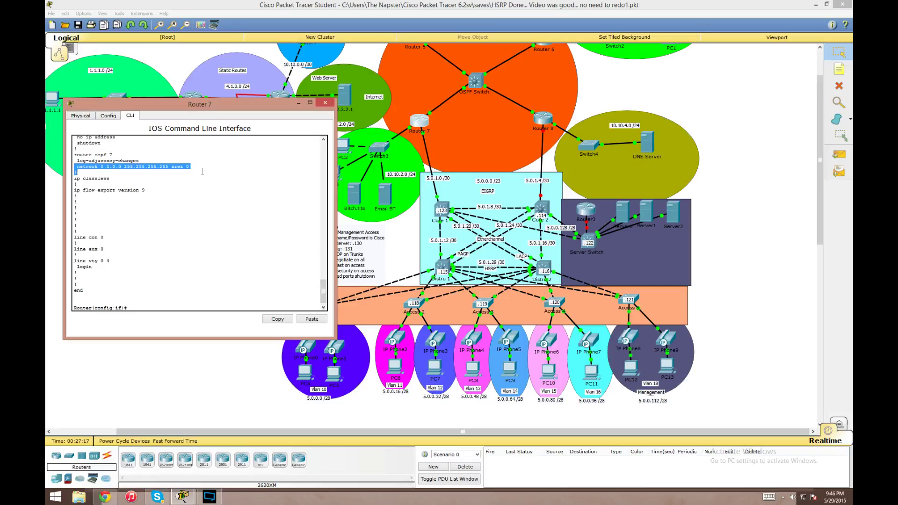
left_click(233, 215)
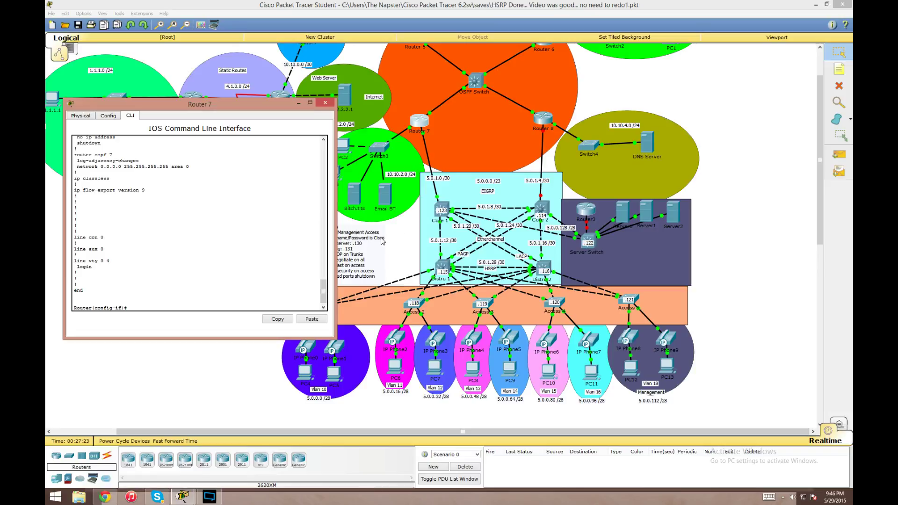
Step: Open the command line of Router 8 and enter global configuration mode
left_click(544, 120)
left_click(382, 152)
left_click_drag(452, 141, 193, 133)
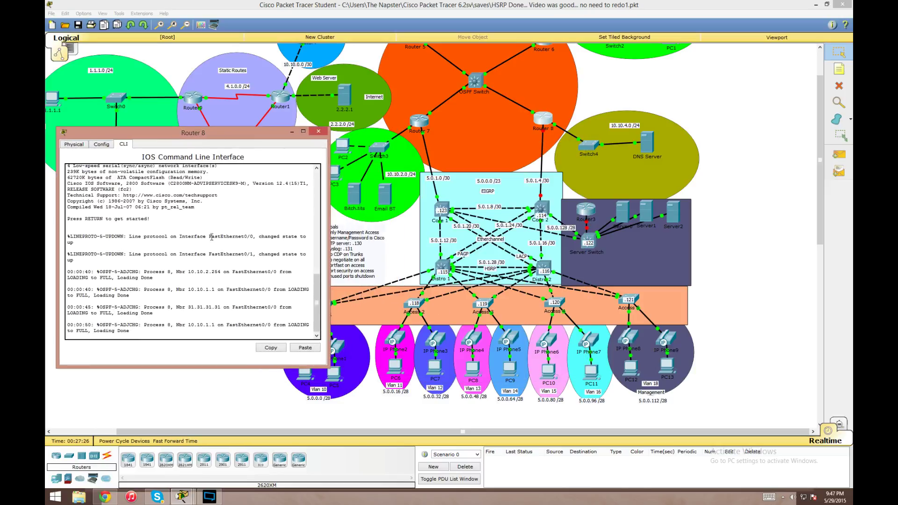
key("Return")
key("Return")
key("Return")
type("en")
key("Return")
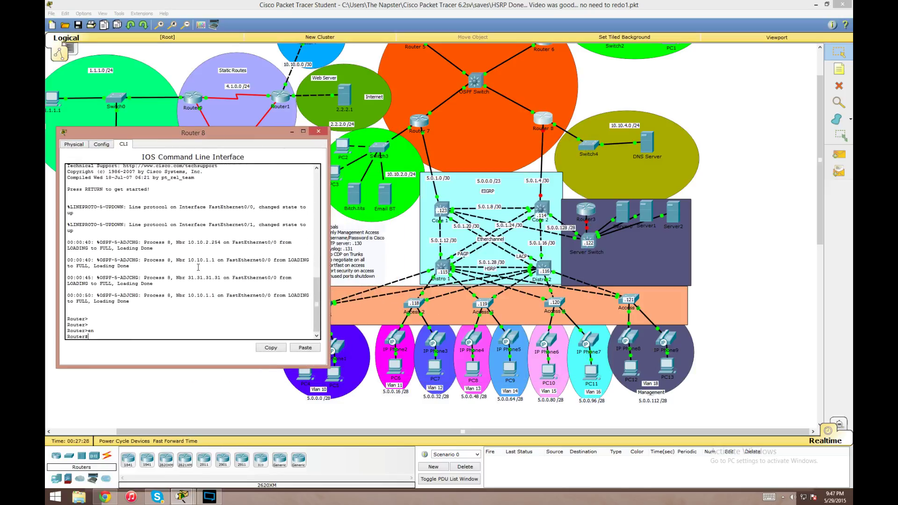
type("conf t")
key("Return")
Step: Assign IP address 5.0.1.5 255.255.255.252 to FastEthernet 1/0 on Router 8 and enable the interface
type("int fa 1/0")
key("Return")
type("ip add")
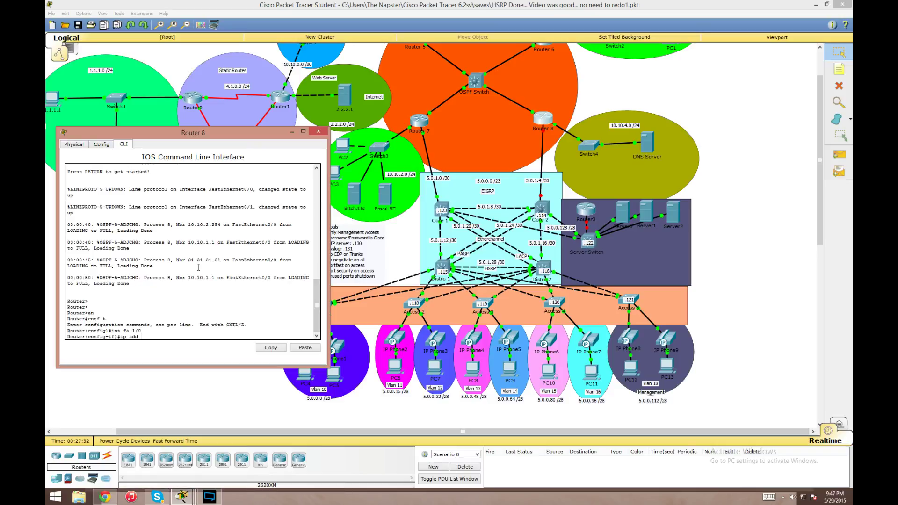
type(" 5.0.1.5 255.255.255.252")
key("Return")
type("no shut")
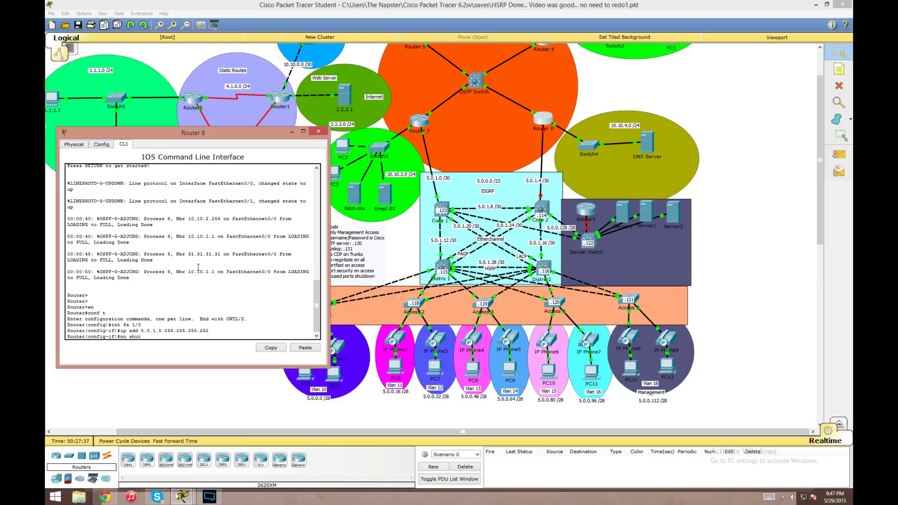
key("Return")
Step: Display Router 8's running configuration, check its OSPF network statement, and close the device window
type("do sh")
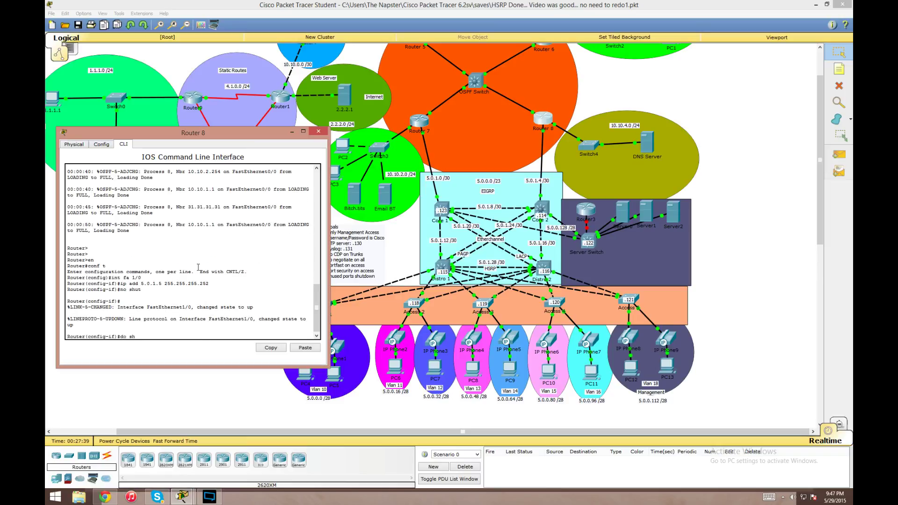
type(" run")
key("Return")
key("space")
key("space")
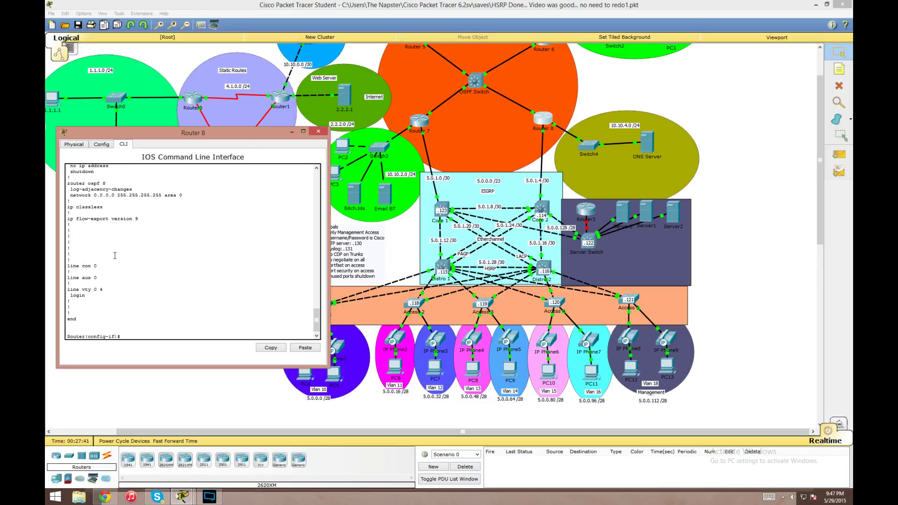
left_click_drag(100, 199, 183, 196)
left_click(319, 131)
Step: Display the running configuration of Core 1 and page through its interface and routing sections
left_click(419, 121)
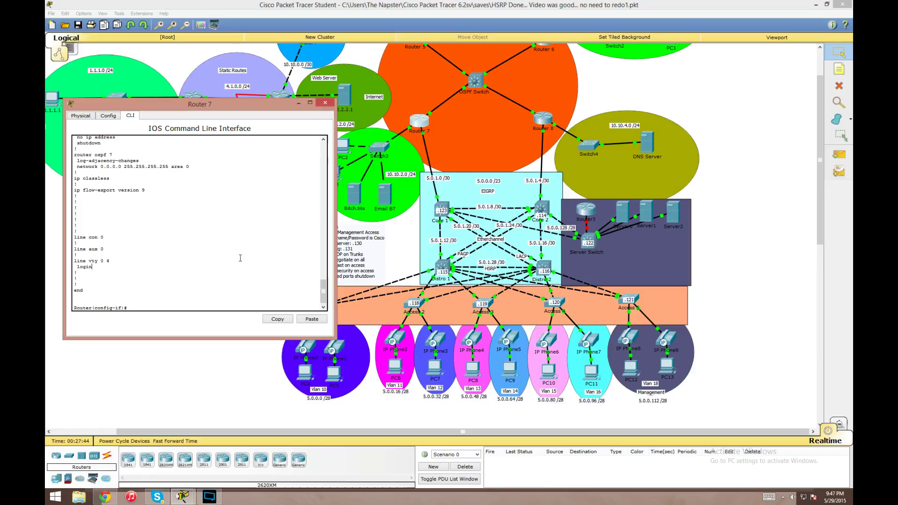
left_click(444, 208)
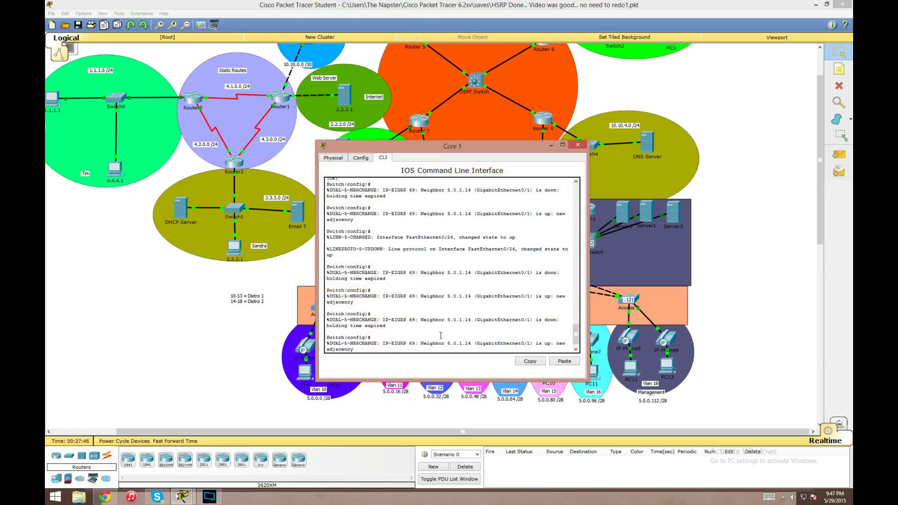
key("Return")
type("do sh run")
key("Return")
key("space")
key("space")
key("space")
key("space")
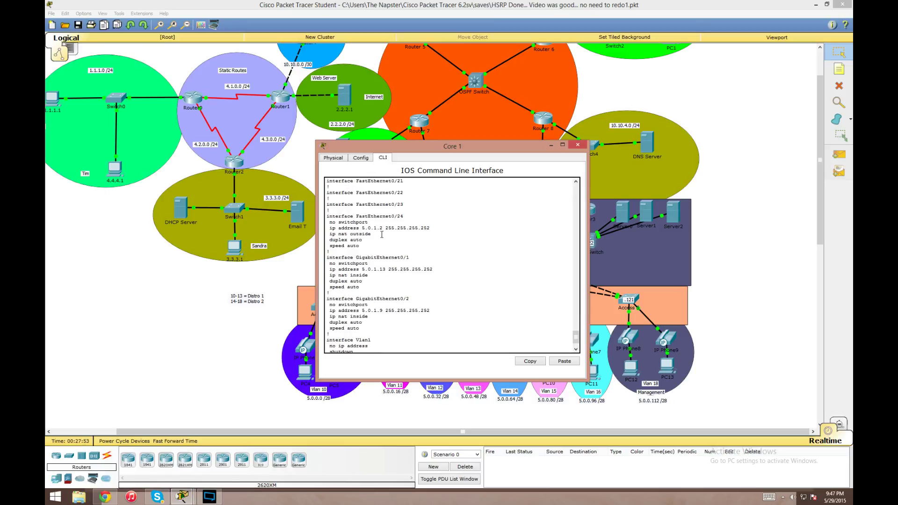
key("space")
key("space")
Step: Review the default route, NAT rule, access list 10, routing processes and interface addresses in Core 1's configuration output
scroll(404, 261, "up", 3)
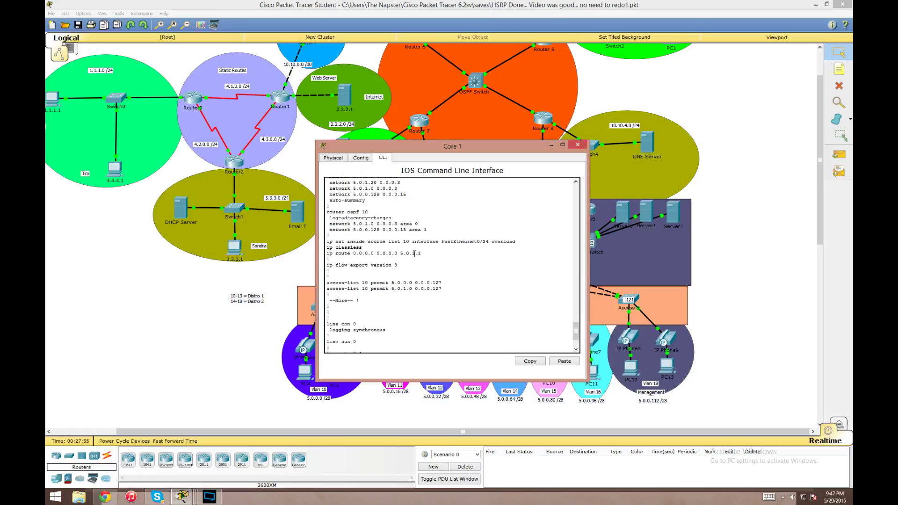
scroll(424, 241, "up", 2)
scroll(424, 242, "down", 6)
scroll(425, 242, "up", 1)
scroll(425, 242, "down", 1)
scroll(425, 242, "up", 10)
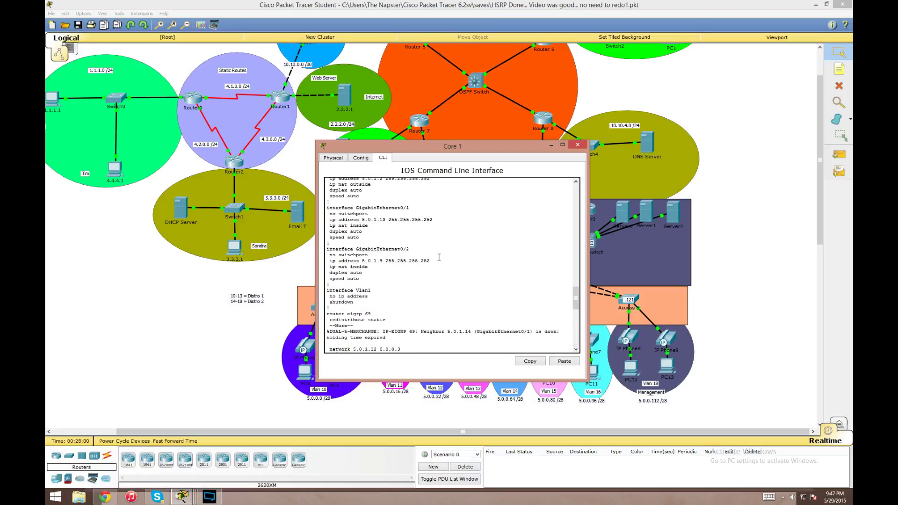
scroll(437, 251, "up", 3)
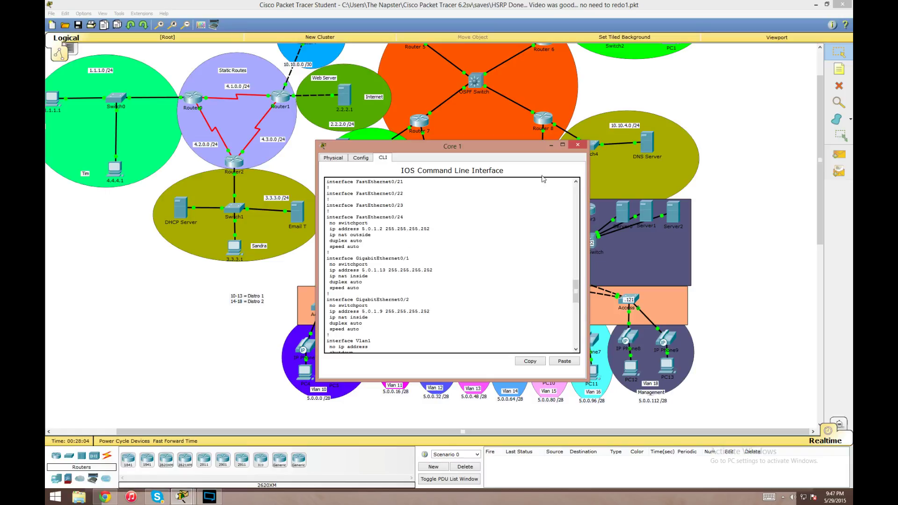
Step: Display the OSPF process details on Router 8
left_click(577, 145)
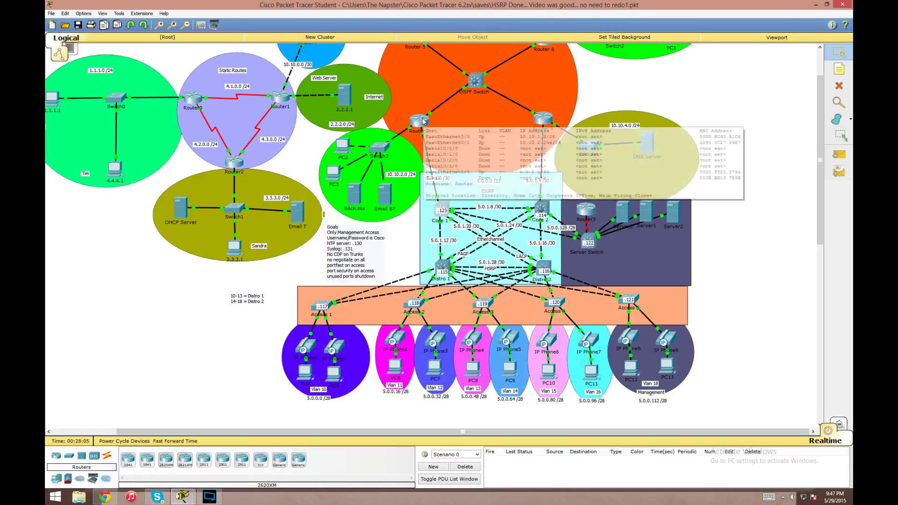
left_click(420, 120)
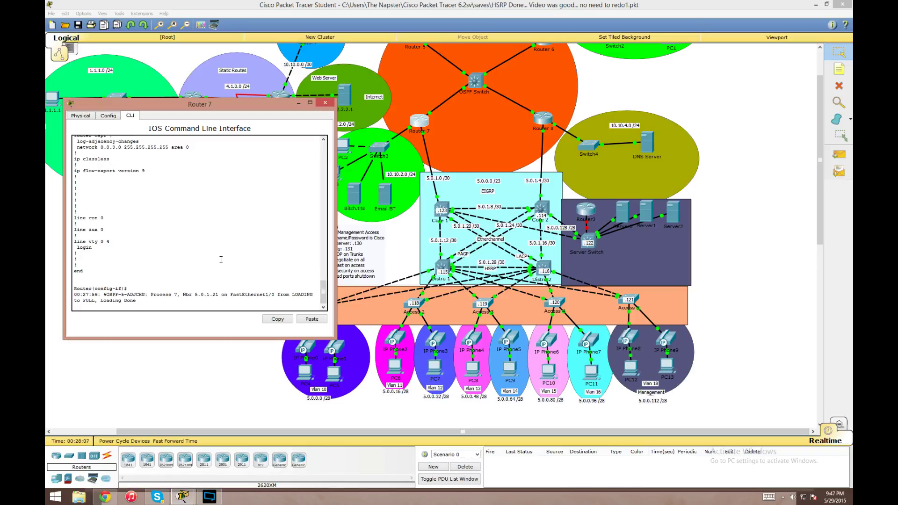
left_click(325, 102)
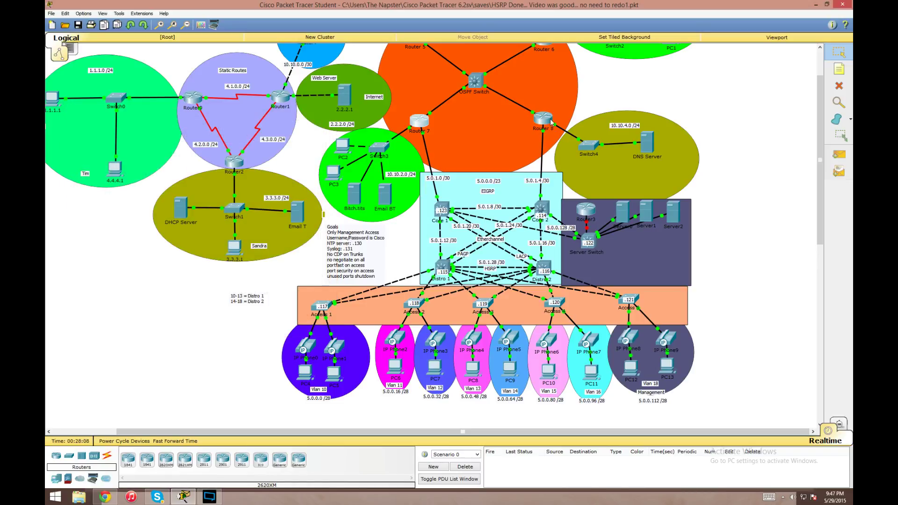
left_click(544, 119)
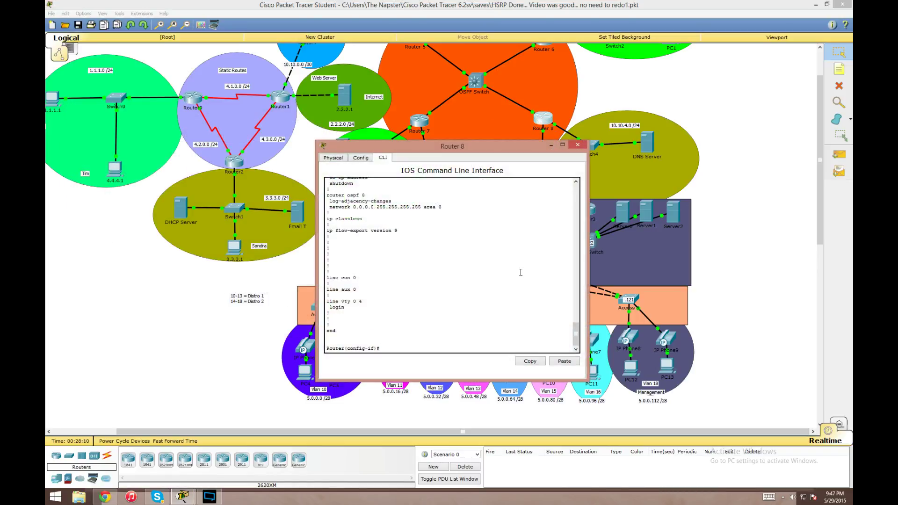
type("do sh ip os")
key("Tab")
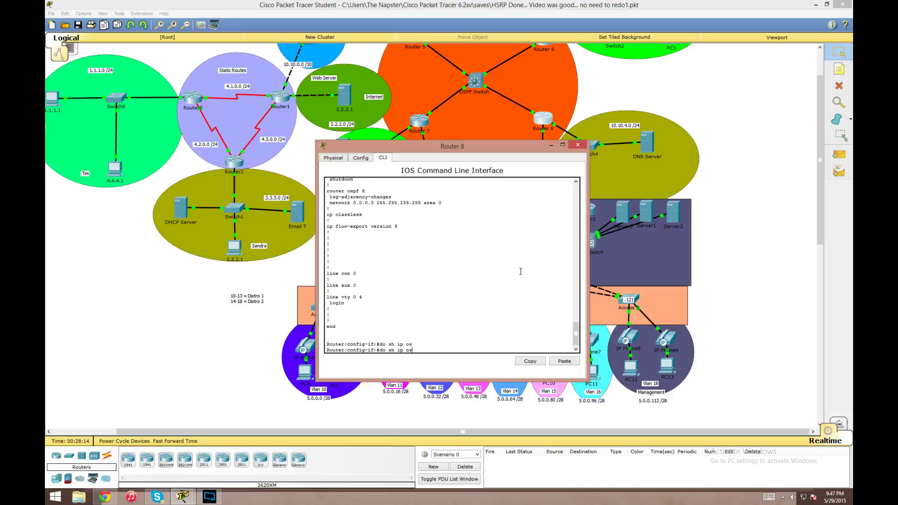
key("Return")
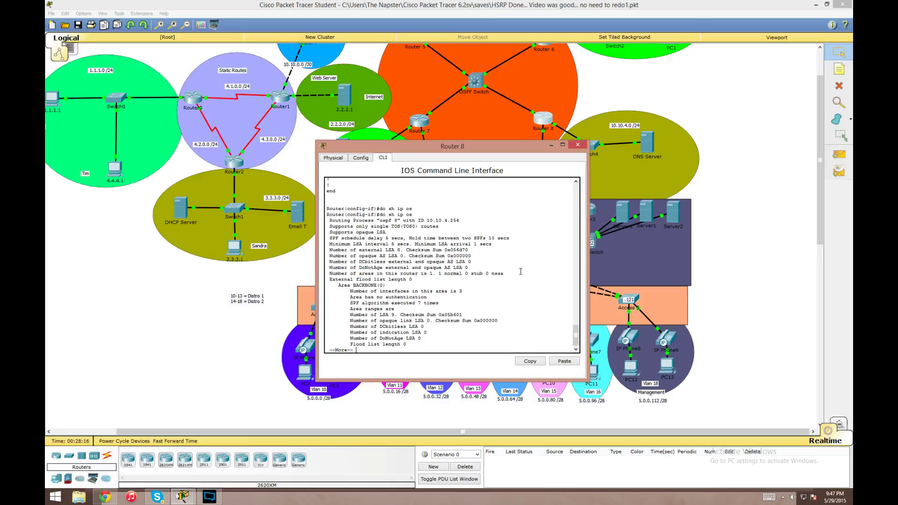
key("space")
Step: Leave configuration mode on Router 8, display its OSPF neighbor list, and close the device window
type("exit")
key("Return")
type("exit")
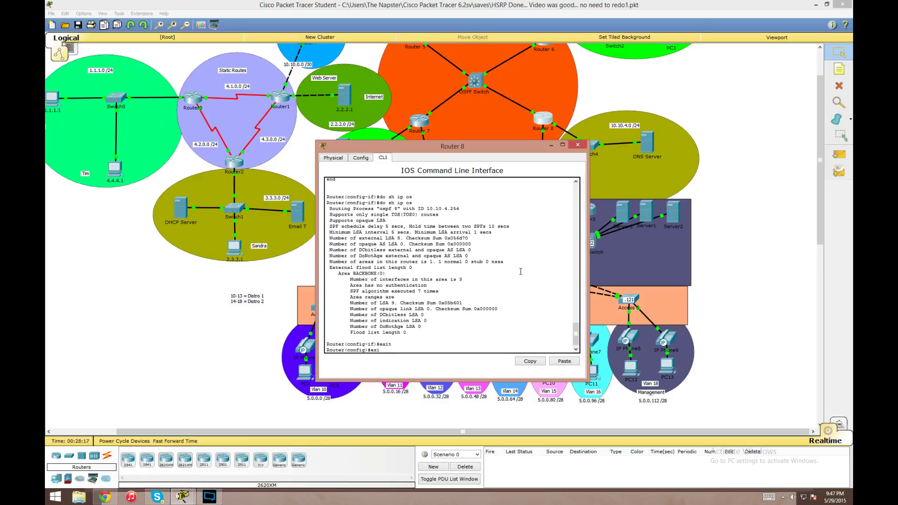
key("Return")
type("sh ip ospf ")
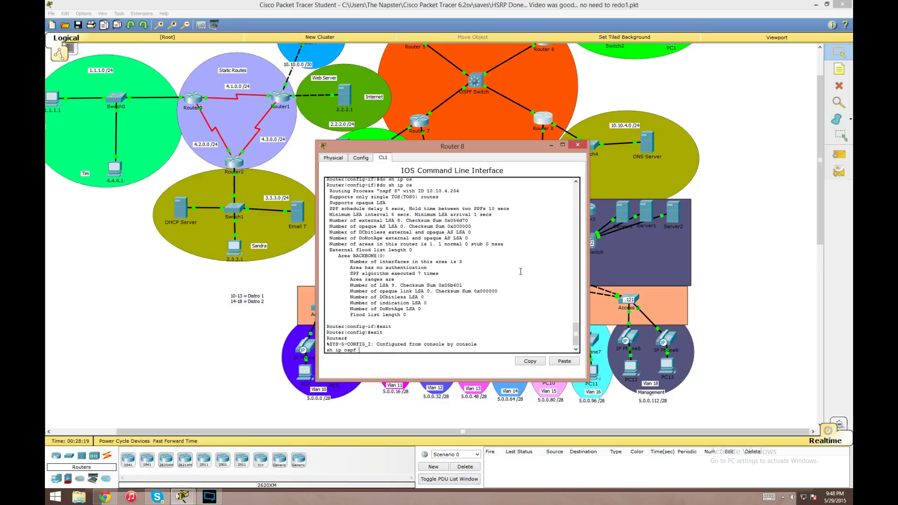
type("?")
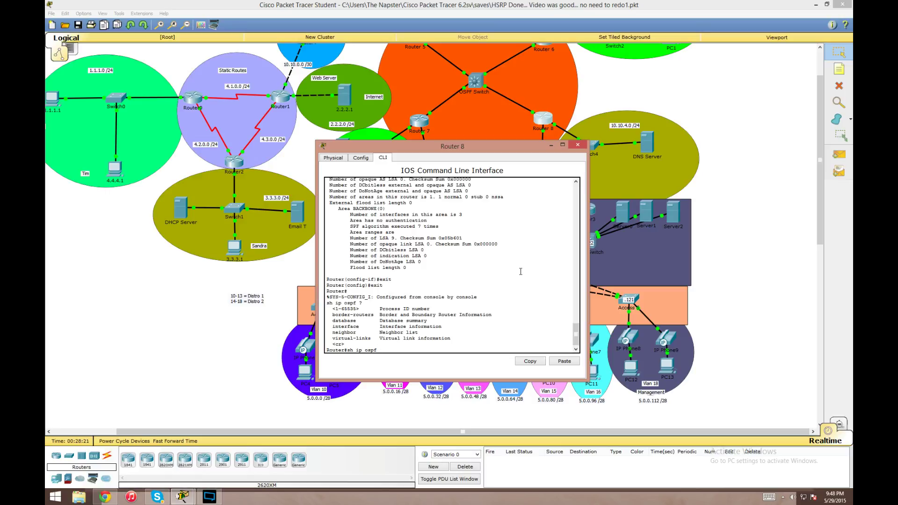
type("ne")
key("Tab")
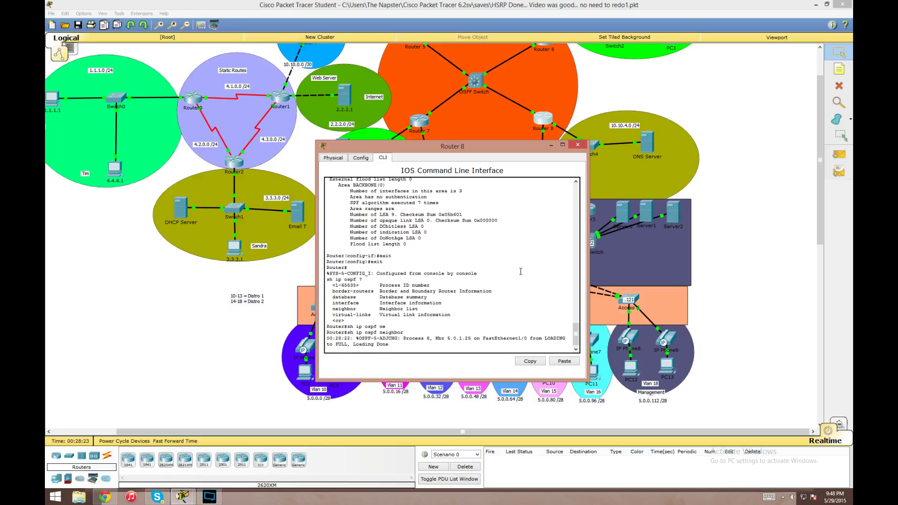
key("Return")
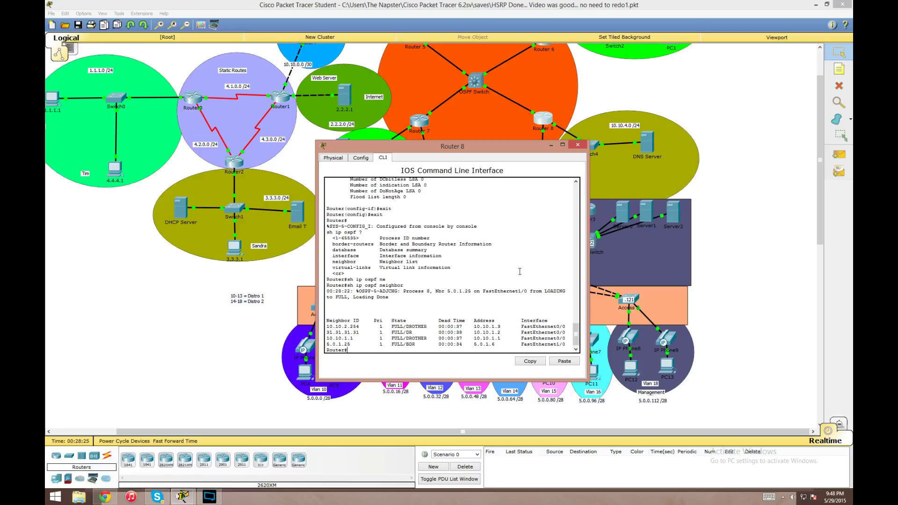
left_click(577, 145)
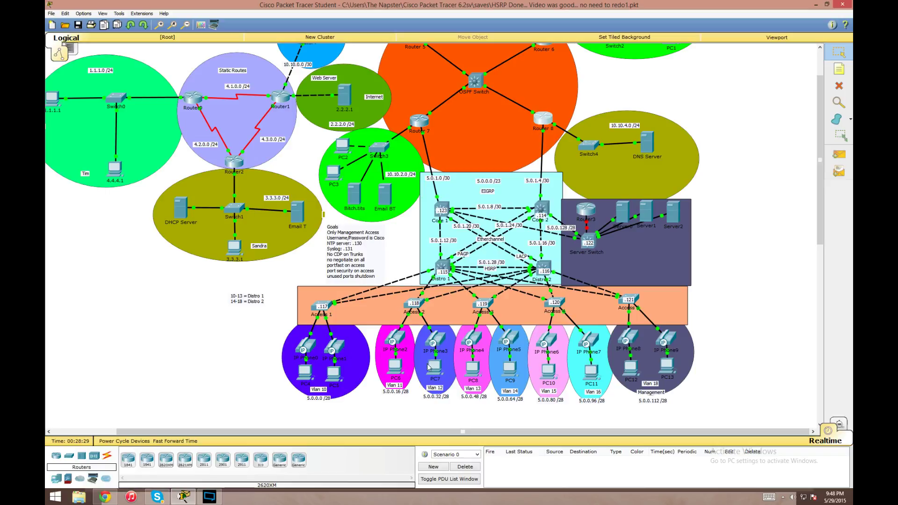
Step: Open PC6's static IP configuration and set its IP address to 5.0.0.21
left_click(395, 367)
left_click_drag(419, 149, 223, 95)
left_click(207, 141)
left_click(167, 165)
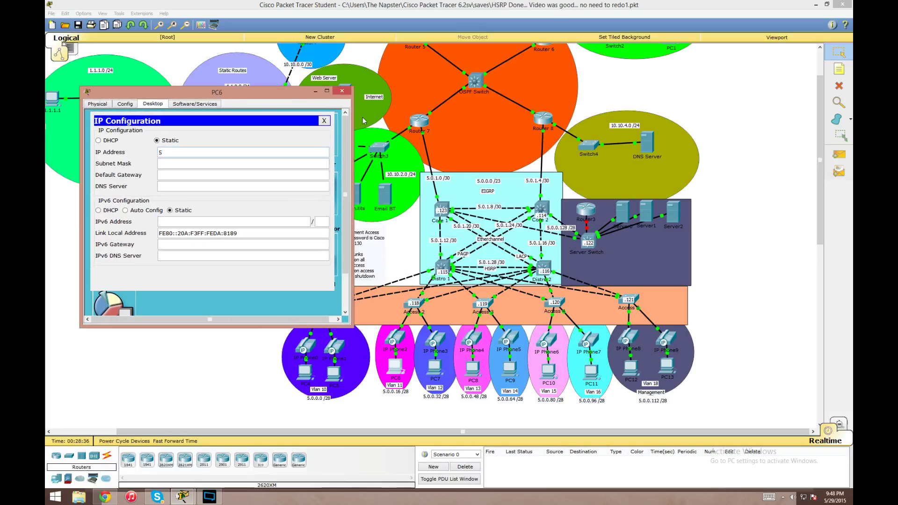
type("5.0.0.20")
key("Return")
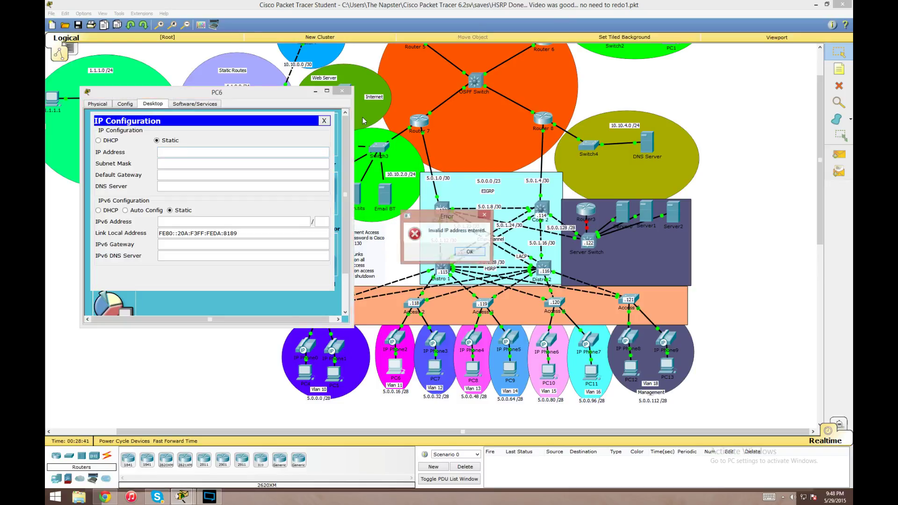
left_click(468, 252)
type("5.0.0.21")
key("Tab")
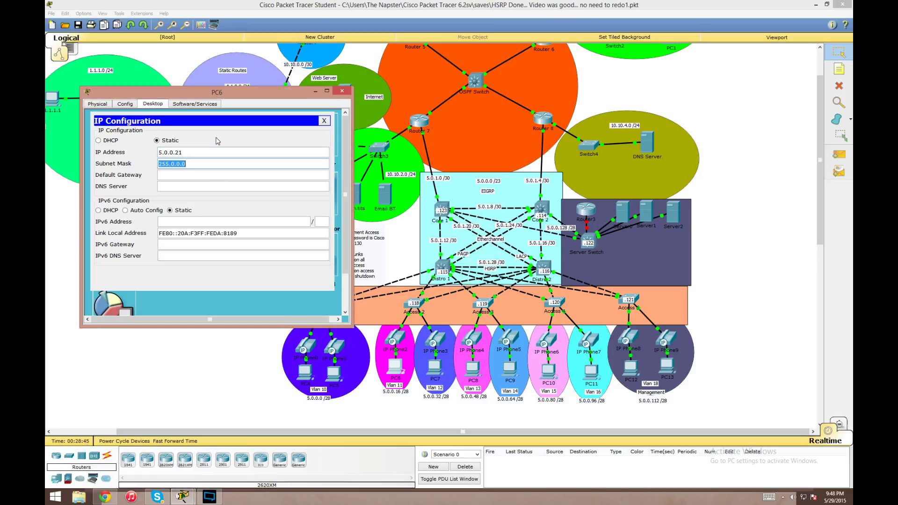
Step: Set PC6's subnet mask to 255.255.255.240 and its default gateway to 5.0.0.17
type("255.255.255.240")
key("Tab")
type("5.0.0.")
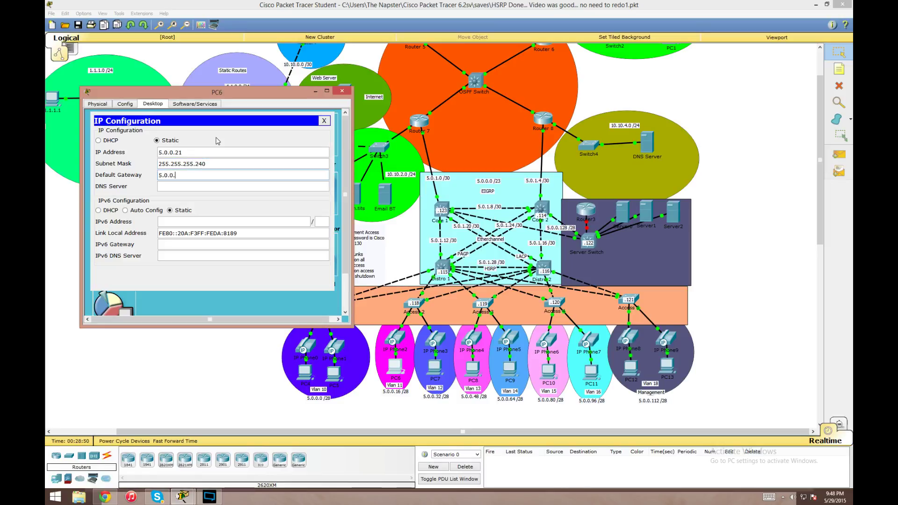
type("17")
key("Tab")
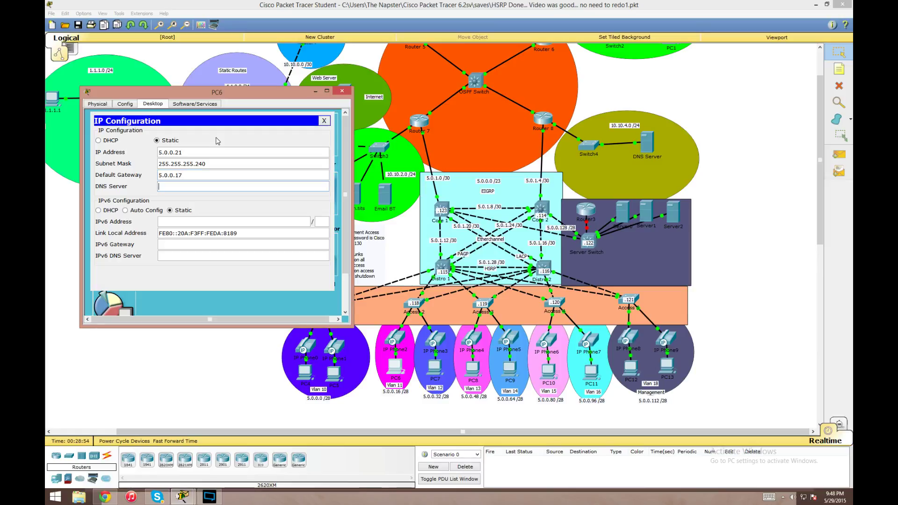
left_click(324, 121)
Step: Ping the web server at 2.2.2.1 from PC6's command prompt and close the PC6 window
left_click(326, 152)
type("ping 2.2.2.1")
key("Return")
left_click_drag(212, 96, 205, 182)
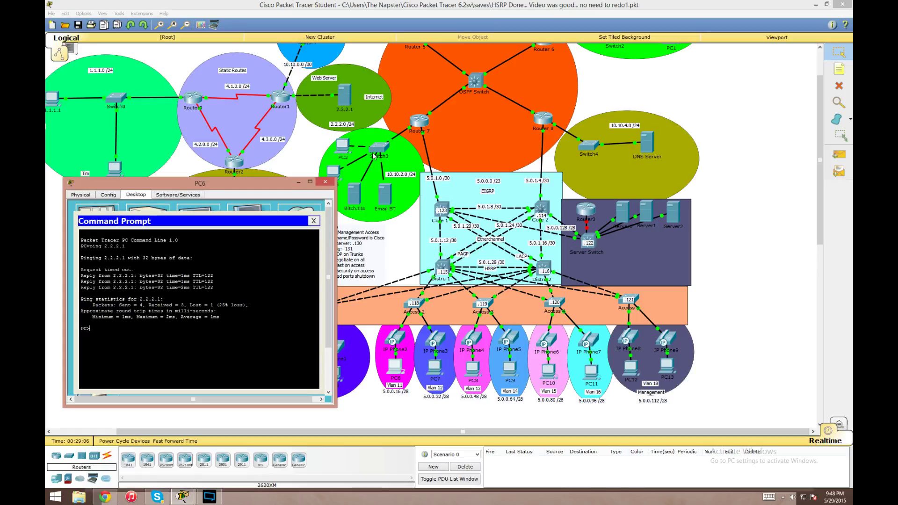
left_click(324, 181)
Step: Leave configuration mode on Core 1 and display its IP NAT translations
left_click(442, 209)
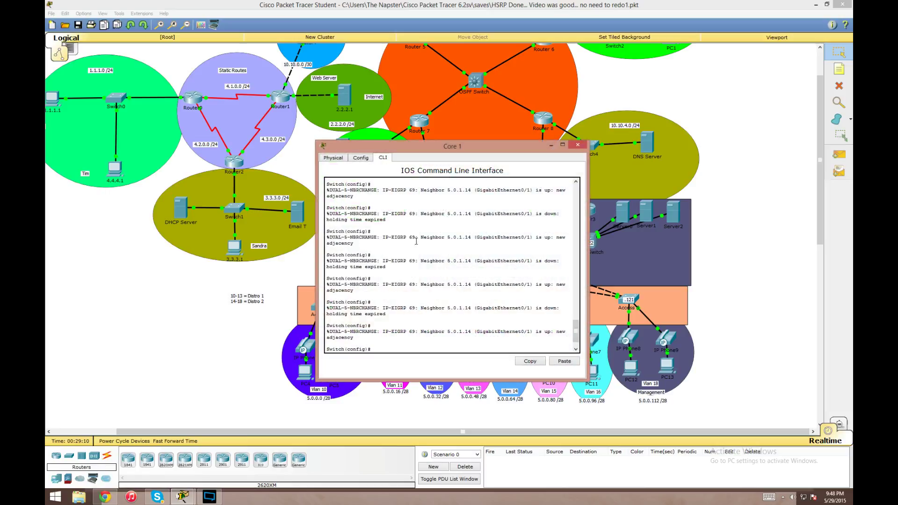
type("o sh")
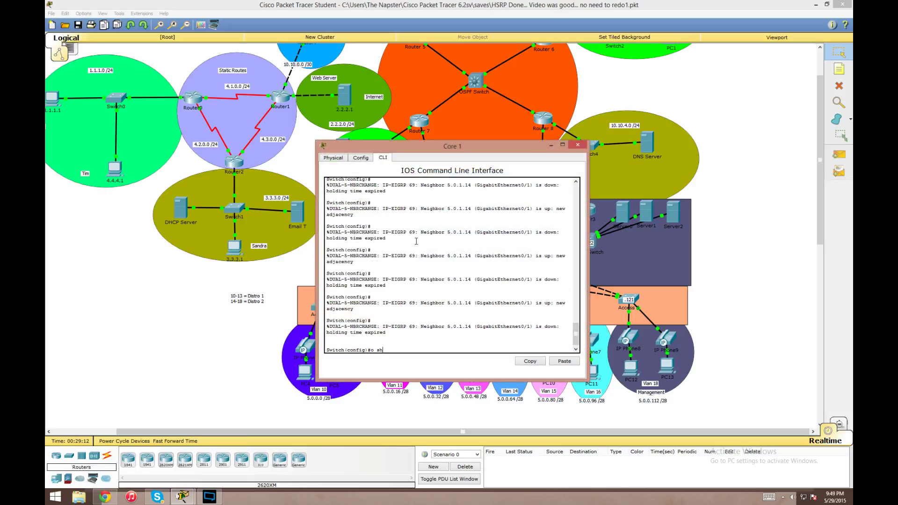
type("xit")
key("Return")
key("Return")
key("Return")
type("sh i")
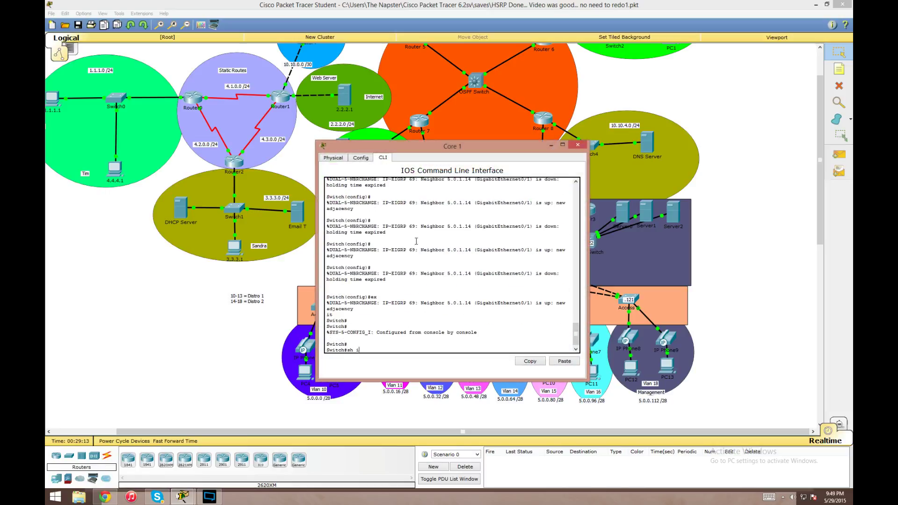
type("p n")
key("Tab")
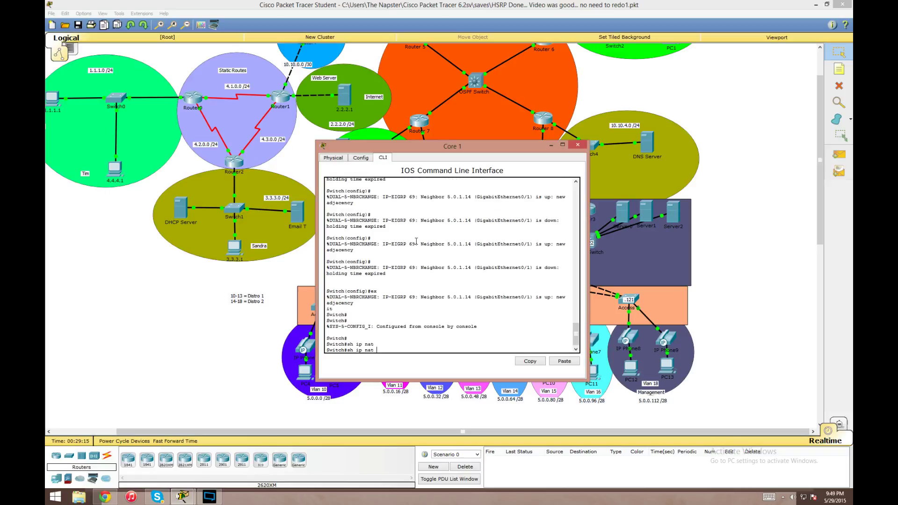
type("?tr")
key("Tab")
key("Return")
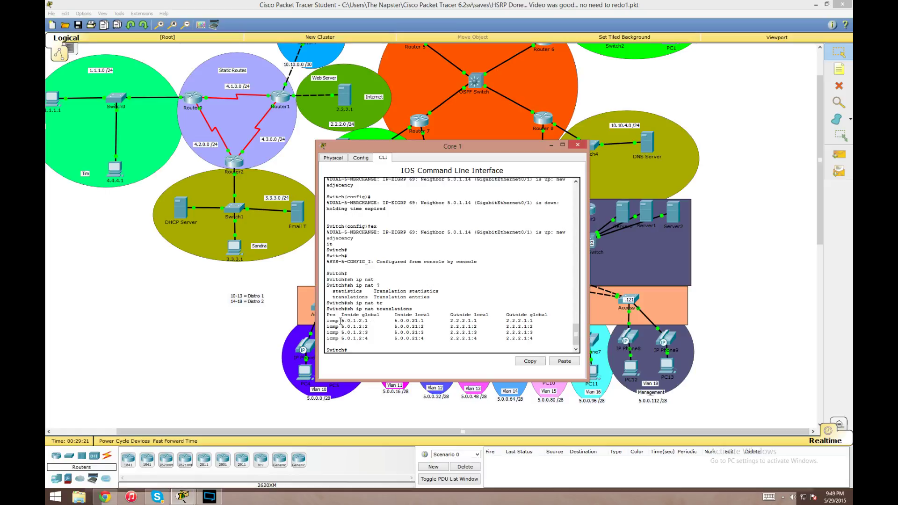
Step: Compare the inside local and inside global addresses in Core 1's NAT translation entries, and close the device window
left_click_drag(448, 146, 191, 114)
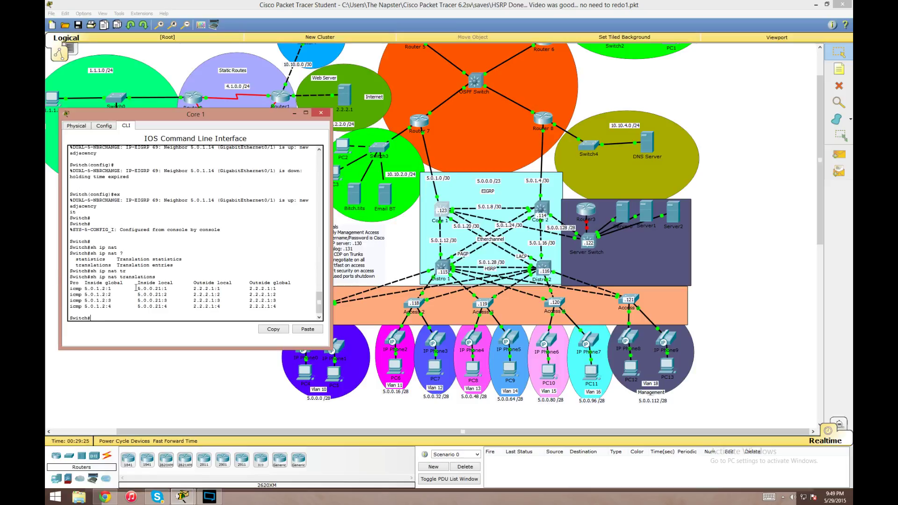
left_click_drag(155, 289, 158, 289)
left_click_drag(191, 264, 289, 266)
left_click(268, 271)
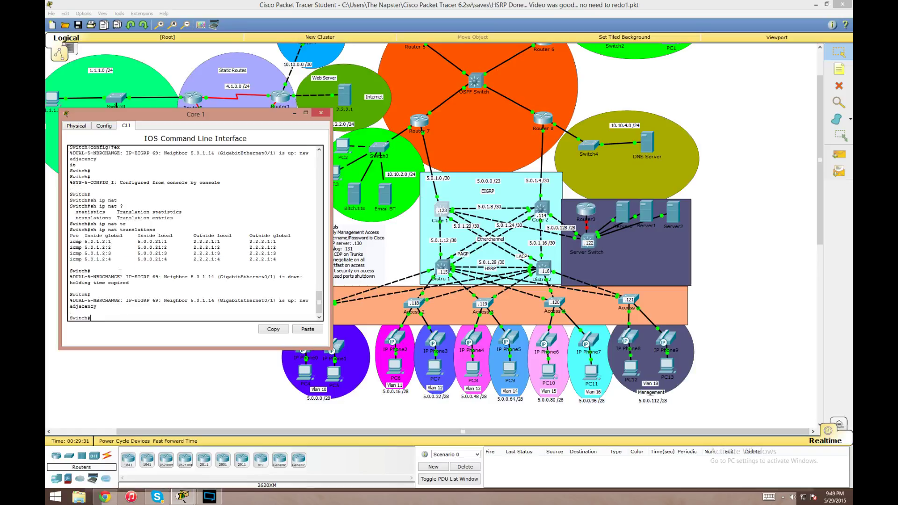
left_click(321, 113)
Step: Ping PC6 at 5.0.0.21 from the 2.2.2.1 web server's command prompt and close the server window
left_click(348, 104)
left_click_drag(437, 136, 194, 60)
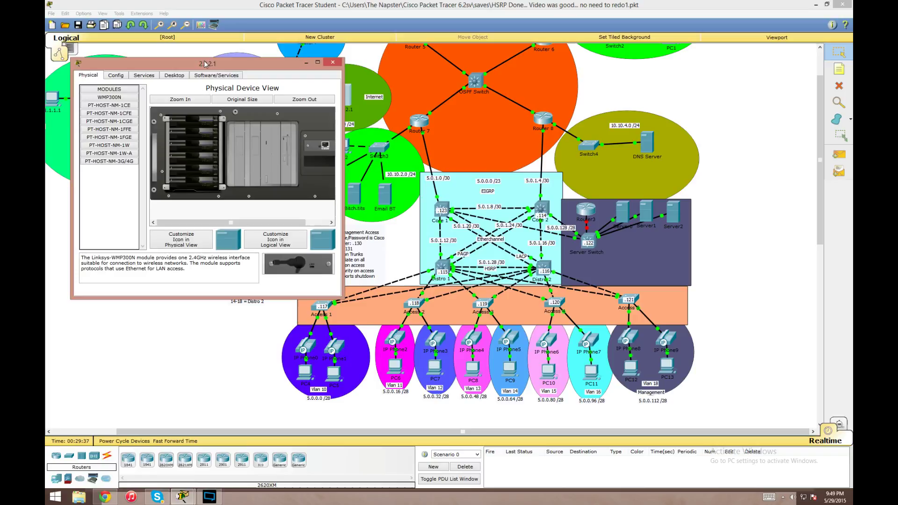
left_click(173, 76)
left_click(155, 112)
type("ping")
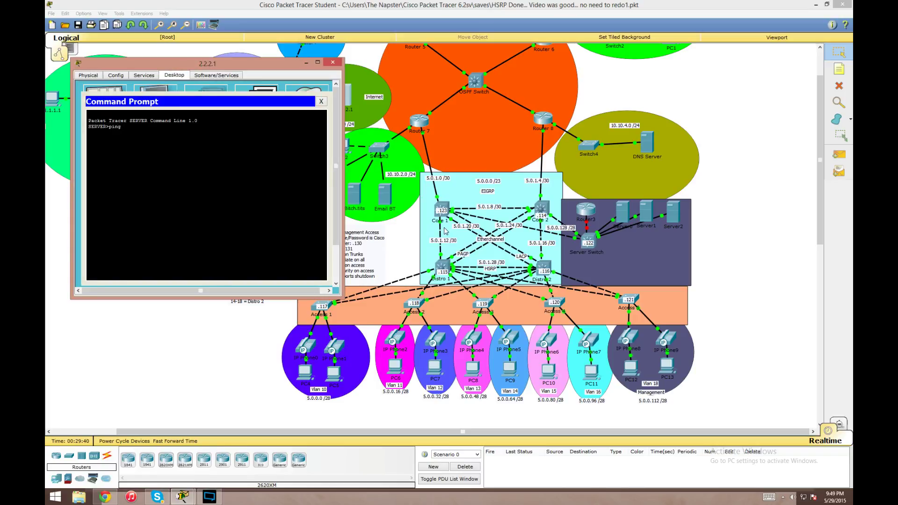
type(" 5.0.0.21")
key("Return")
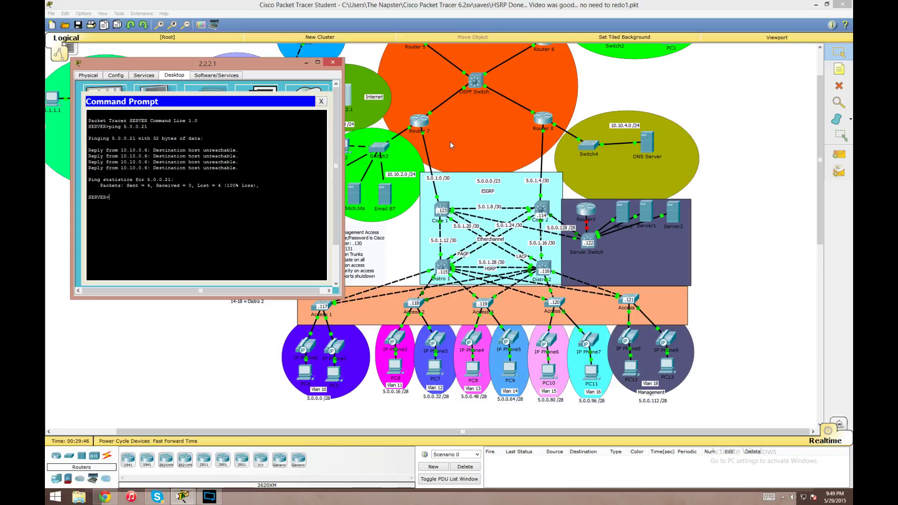
left_click(333, 62)
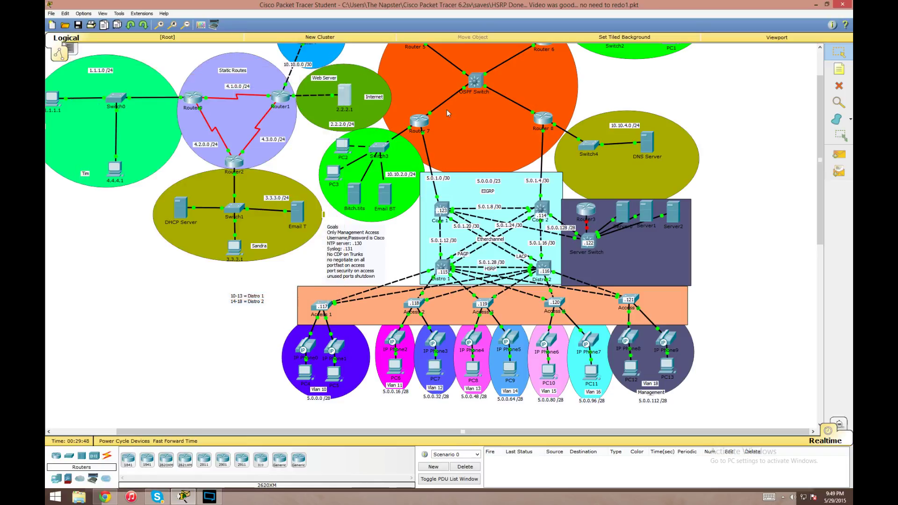
Step: Display Router 7's full IP routing table, examine its routes to the 5.0.0.0 subnets, and close the device window
left_click(420, 123)
left_click_drag(468, 147, 209, 92)
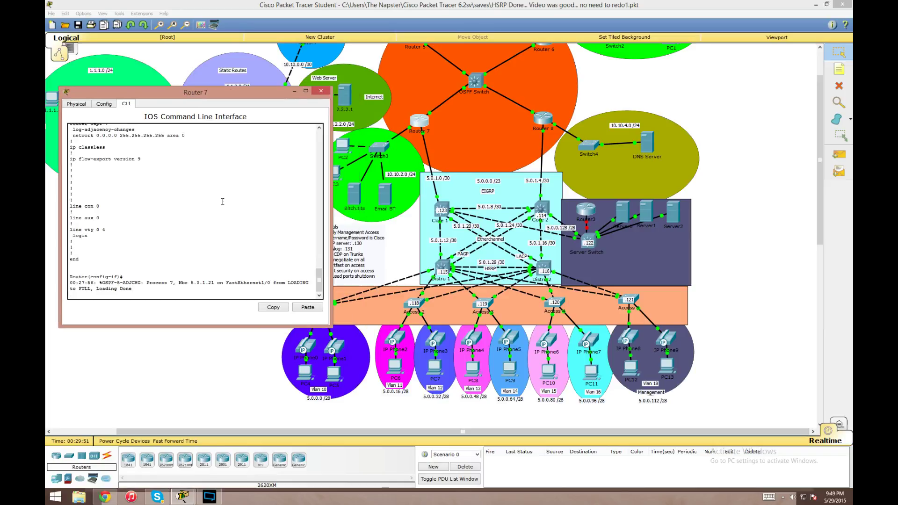
key("Return")
key("Return")
key("Return")
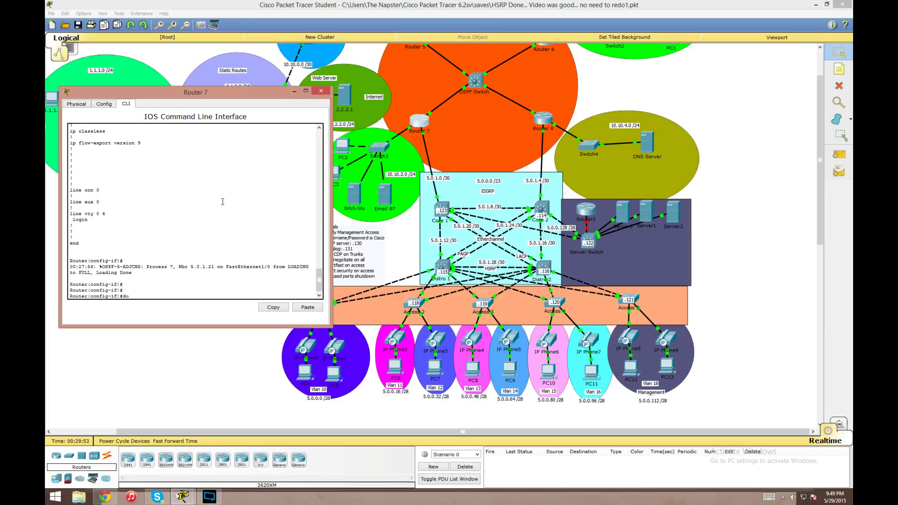
type("do sh ip route")
key("Return")
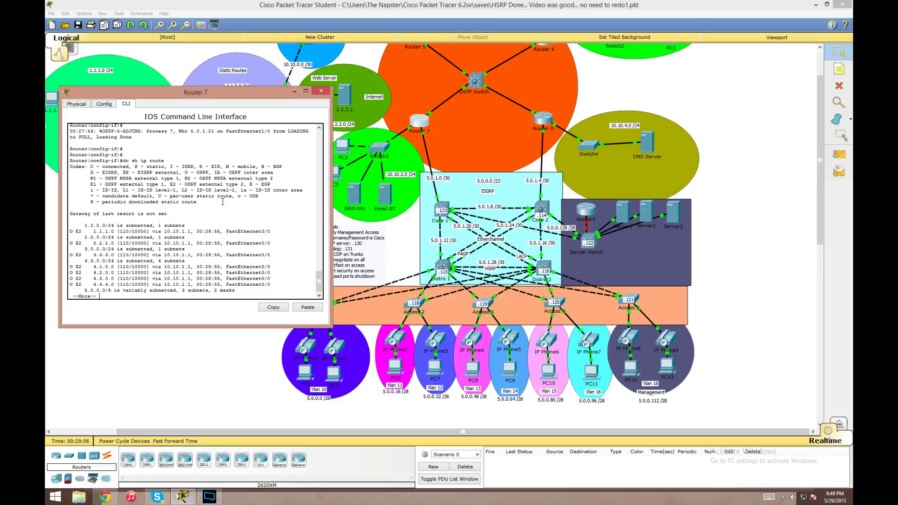
key("space")
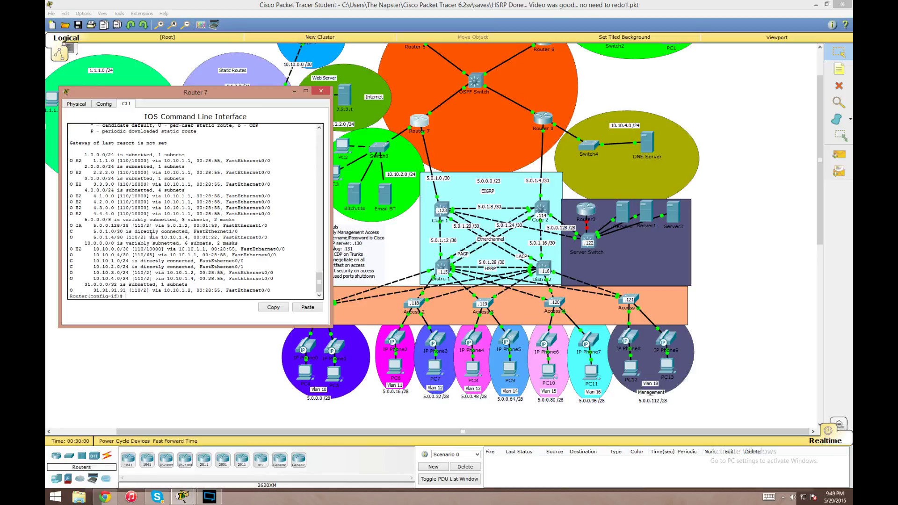
mouse_move(268, 237)
left_mouse_down()
mouse_move(67, 231)
mouse_move(268, 227)
left_mouse_up()
left_click(347, 107)
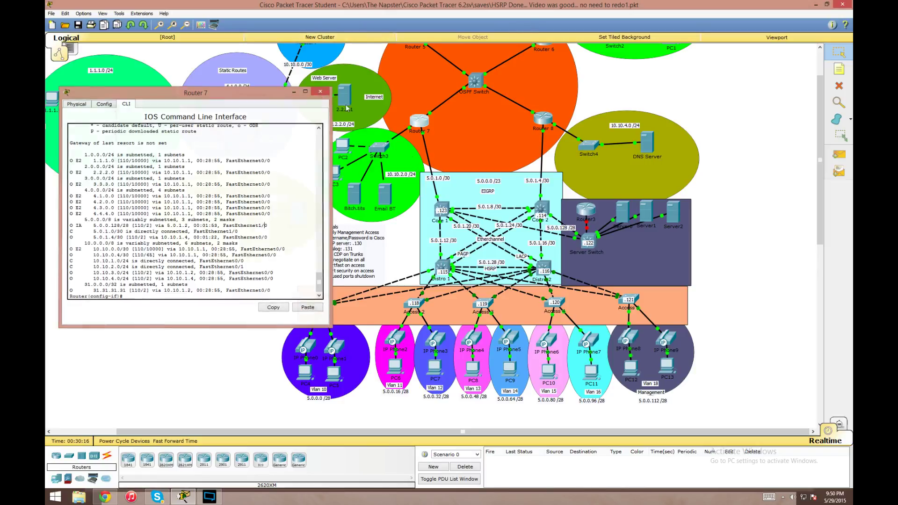
mouse_move(440, 209)
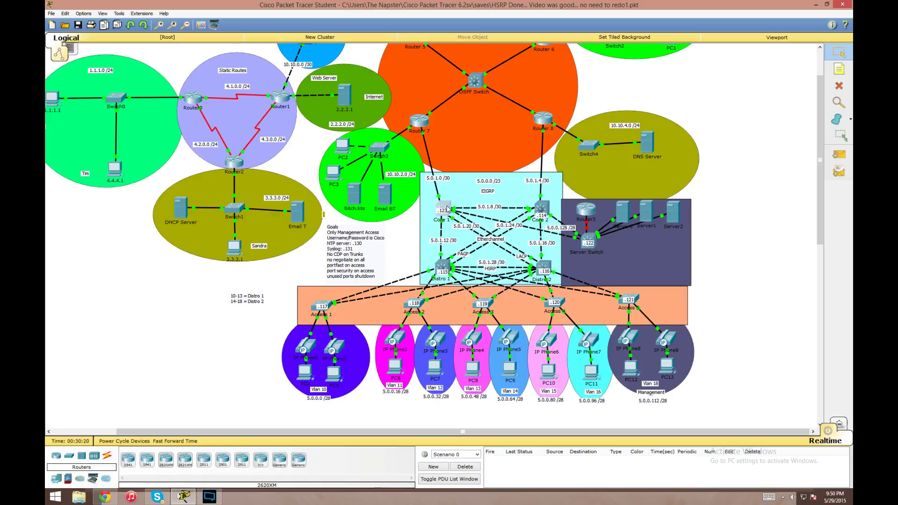
Step: Open Core 1's command line, enter global configuration mode and set the hostname to Core_1
left_click(445, 209)
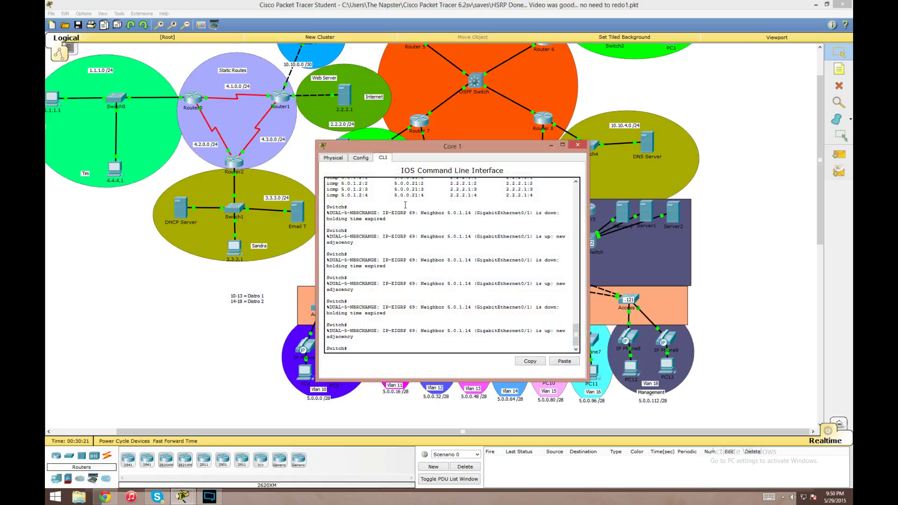
type("conf t")
key("Return")
type("hostname Core")
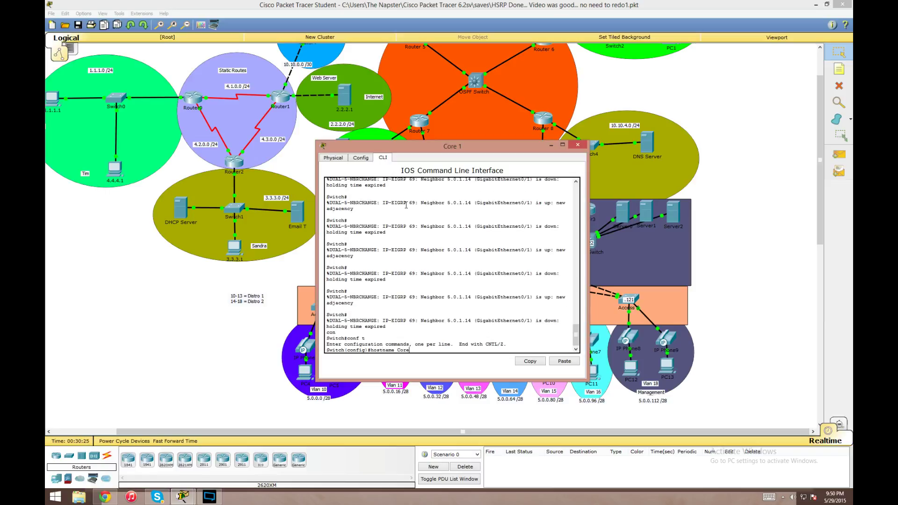
type("_1")
key("Return")
key("Return")
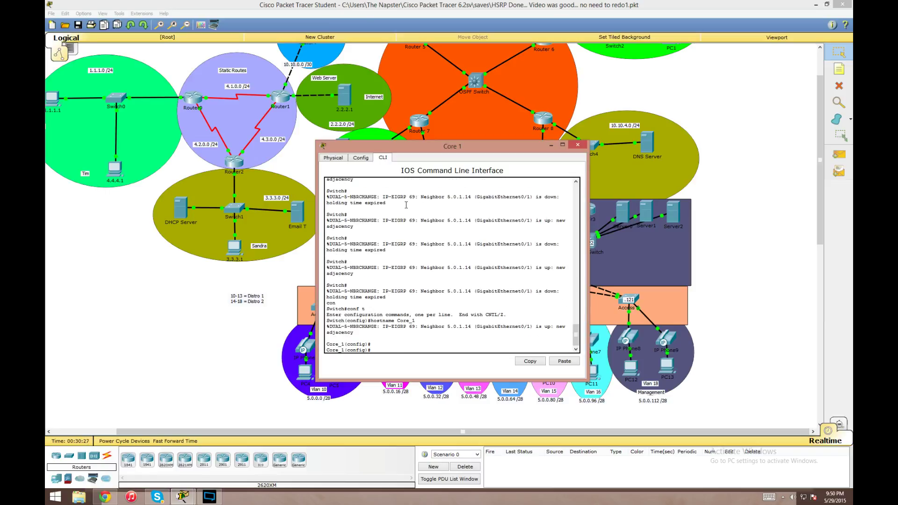
Step: Assign the address 5.0.0.123 with mask 255.255.255.240 to Core 1's VLAN 18 interface
left_click_drag(436, 149, 204, 31)
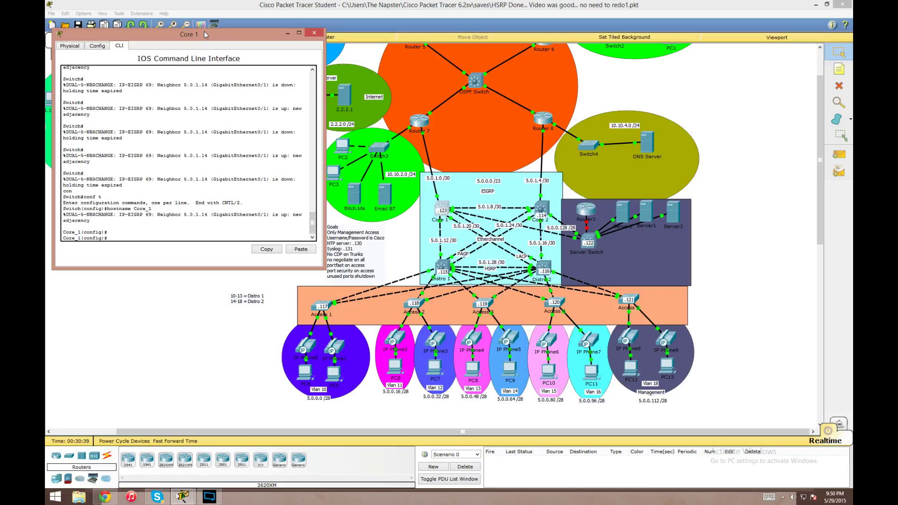
type("in")
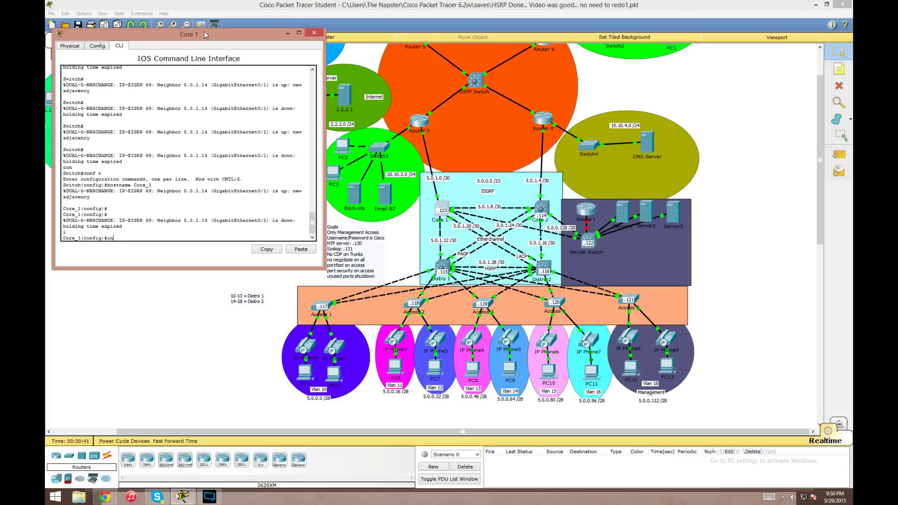
type("t val")
key("BackSpace")
key("BackSpace")
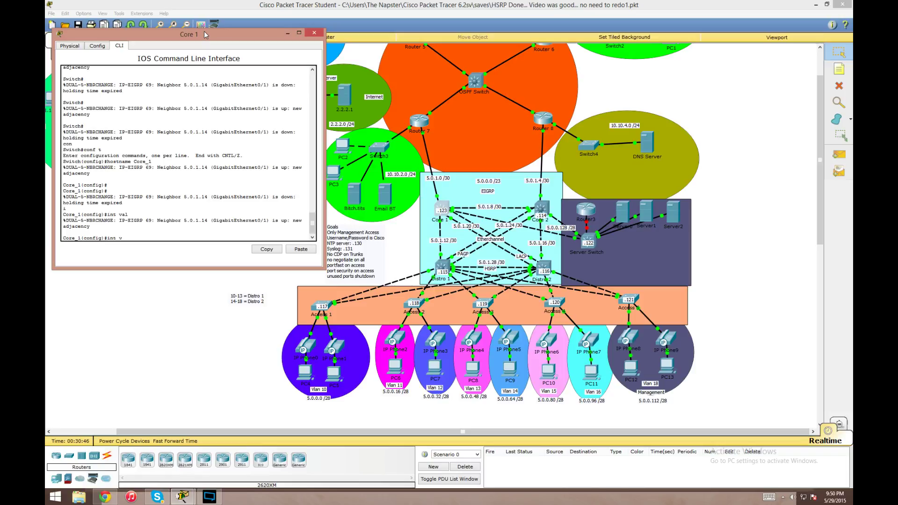
type("lan 18")
key("Return")
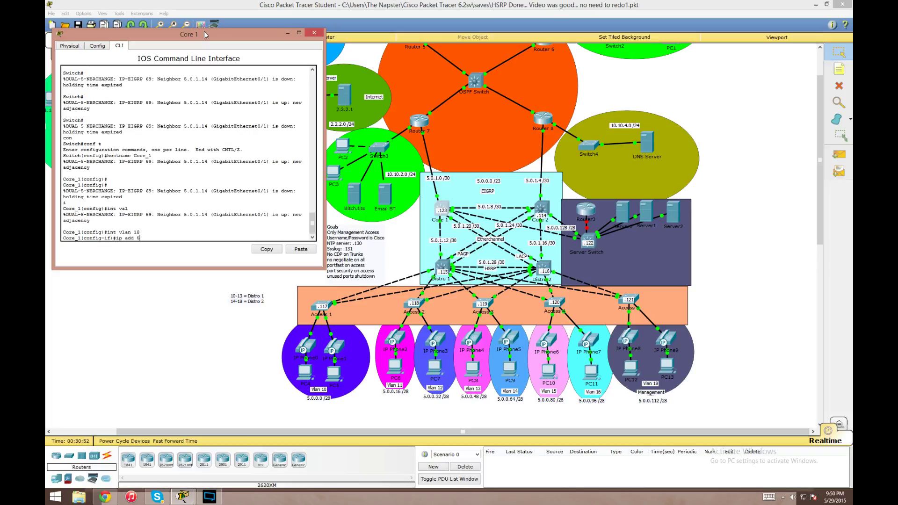
type("ip add 5.0.0.118")
type(" 255.255.255.240")
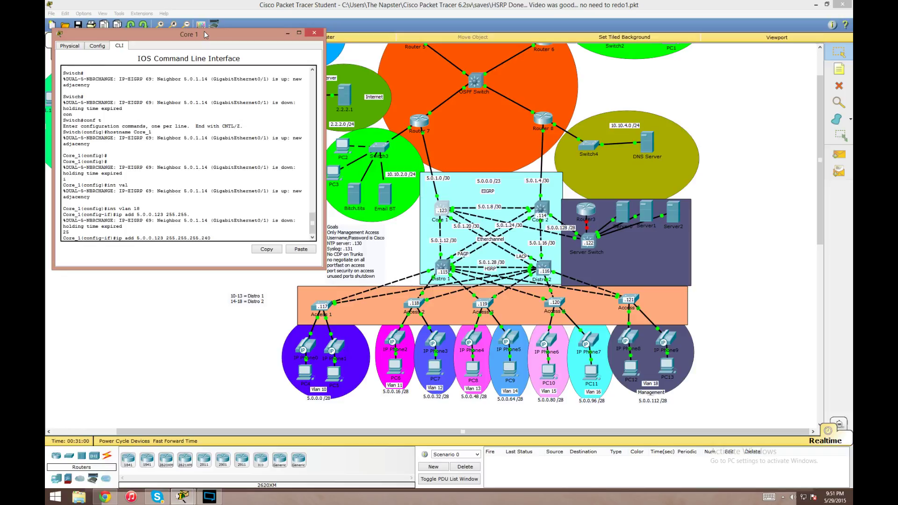
key("Return")
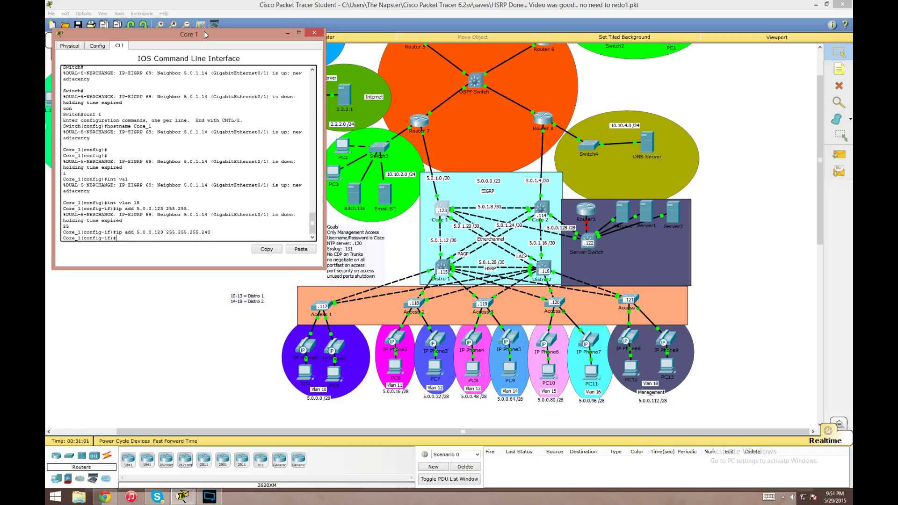
Step: Leave interface configuration, create VLAN 18 on Core 1 and return to global configuration mode
type("exit")
key("Return")
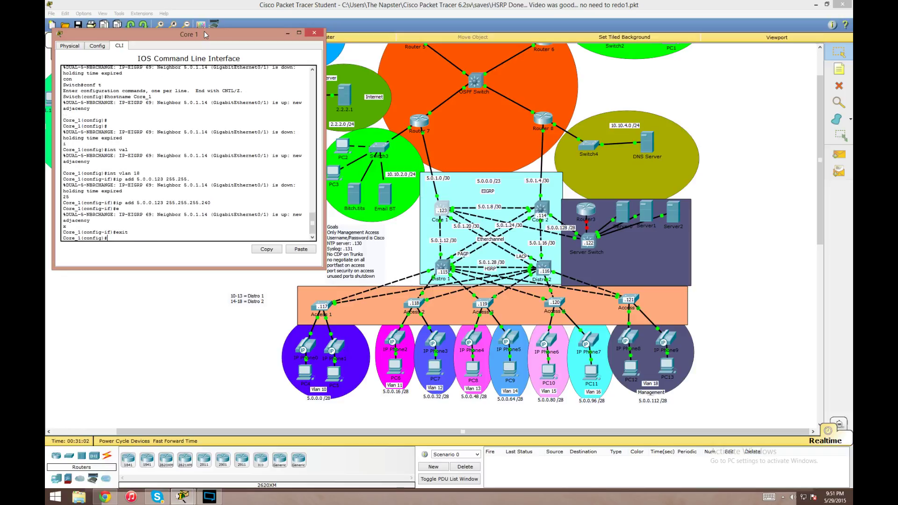
type("vlan 18")
key("Return")
key("Return")
type("exit")
key("Return")
Step: Display Core 1's brief IP interface summary, check the VLAN 18 address and status, and close the device window
type("do sh ip int br")
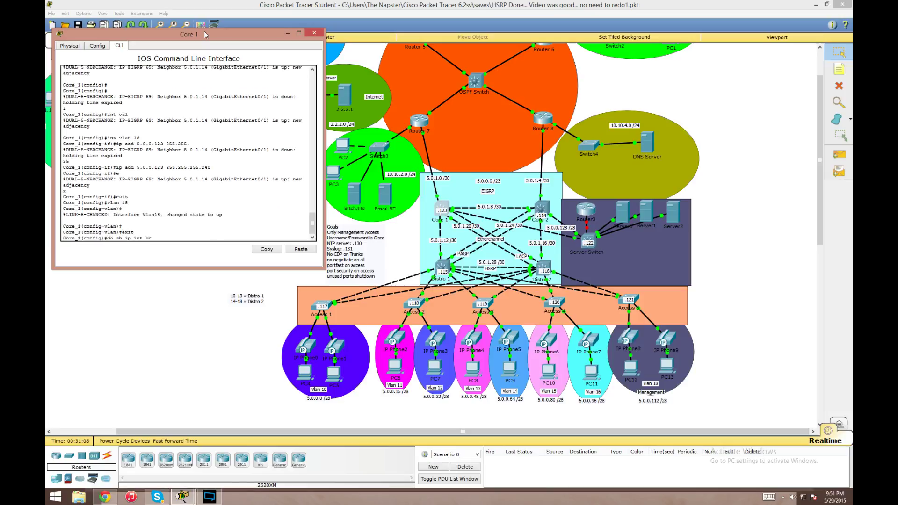
key("Return")
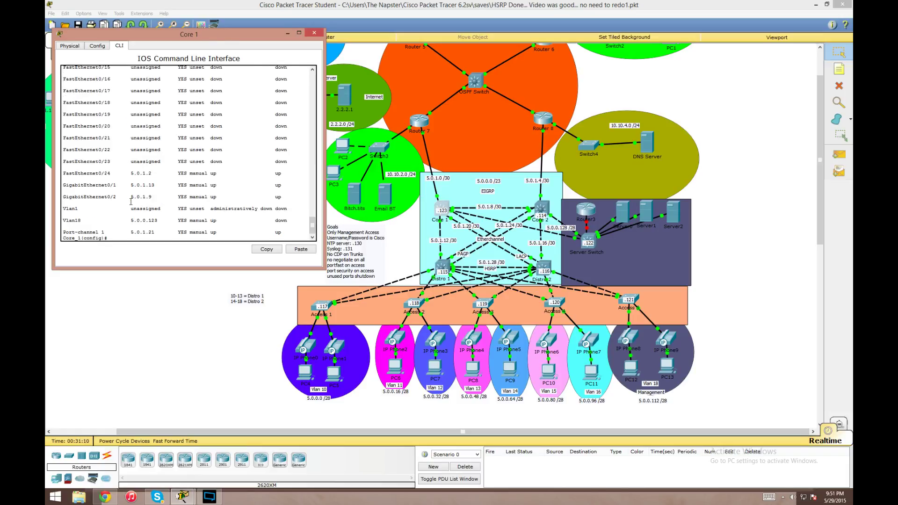
left_click_drag(131, 213, 295, 216)
scroll(281, 217, "up", 8)
scroll(274, 218, "down", 8)
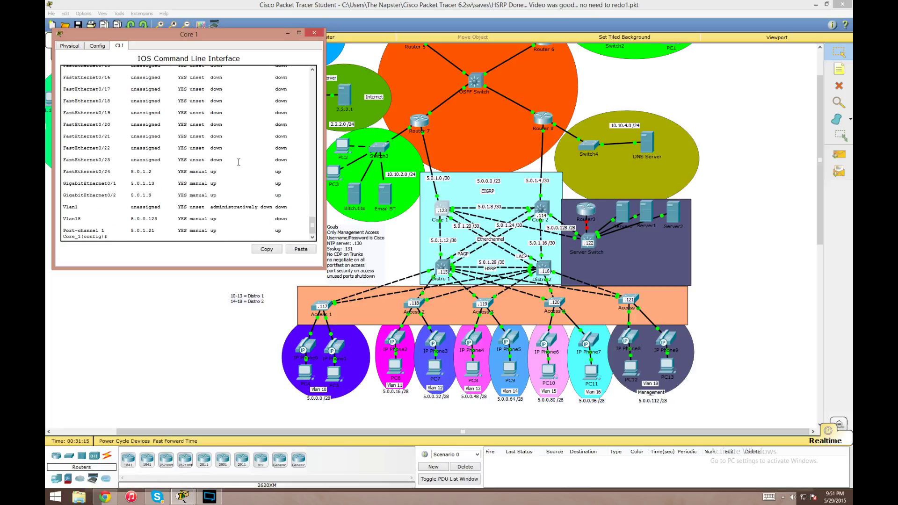
left_click(321, 33)
Step: Open Core 2's command line and assign 5.0.0.114 with mask 255.255.255.240 to its VLAN 18 interface
left_click(542, 209)
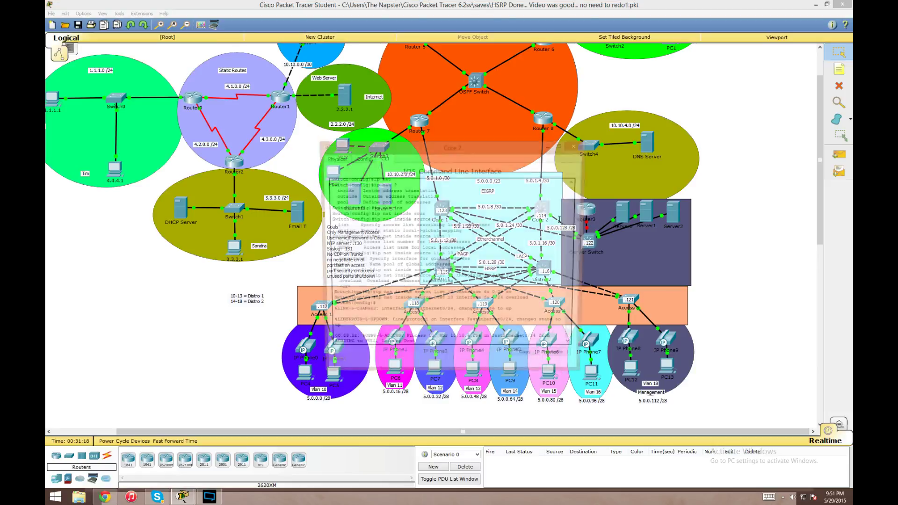
left_click_drag(435, 142, 226, 97)
key("Return")
key("Return")
type("int vlan 18")
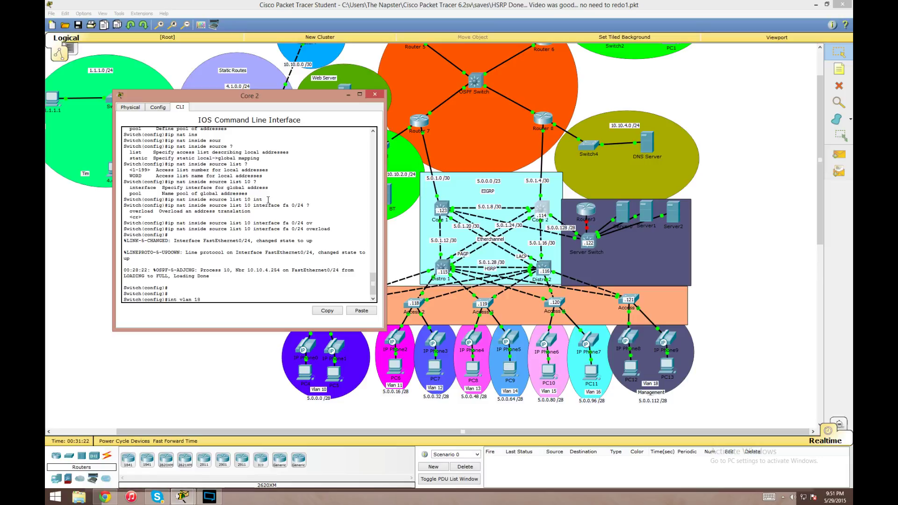
key("Return")
type("ip add 5.0.0.114")
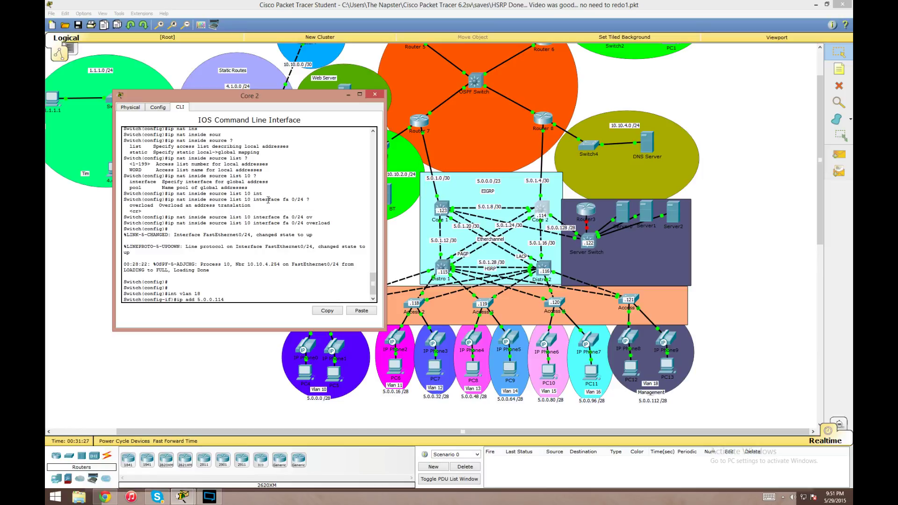
type(" 255.255.255.240")
key("Return")
Step: Leave interface configuration, create VLAN 18 on Core 2 and return to global configuration mode
type("exit")
key("Return")
type("vlan 18")
key("Return")
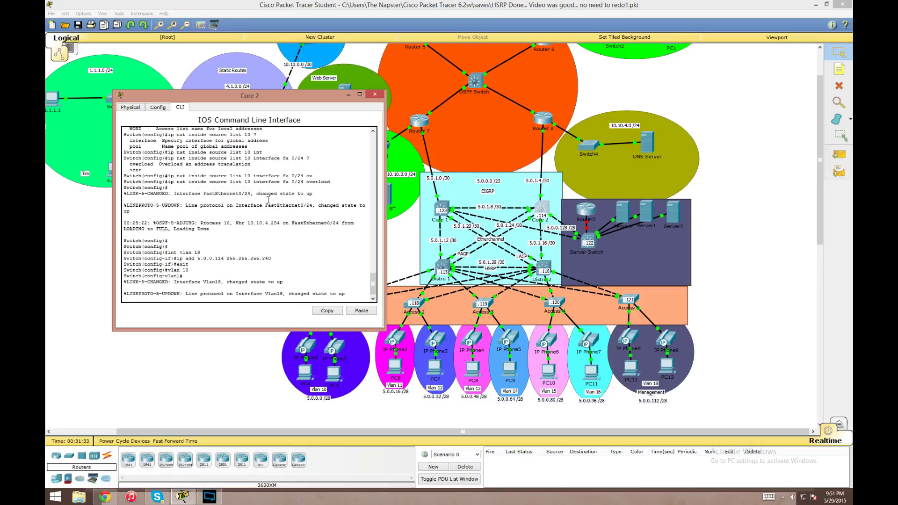
type("exit")
key("Return")
Step: Save Core 2's running configuration and close the device window
type("do wr")
key("Return")
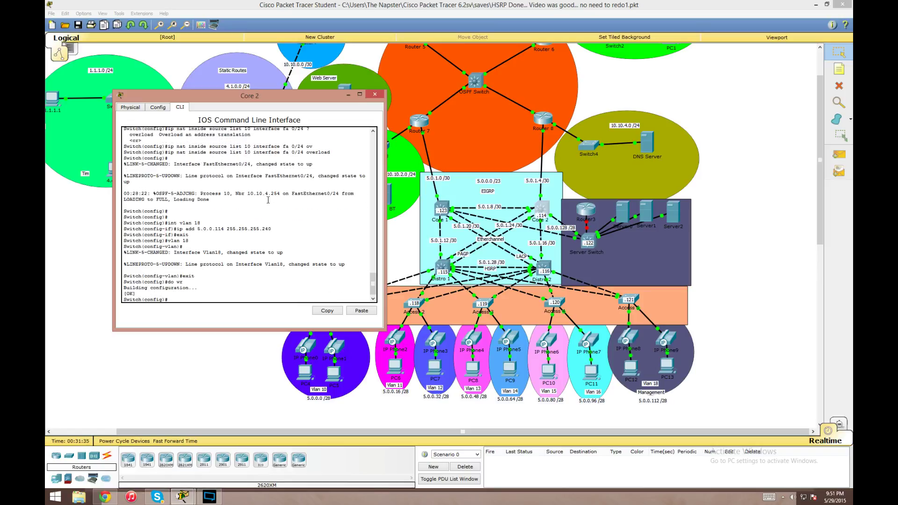
left_click(375, 95)
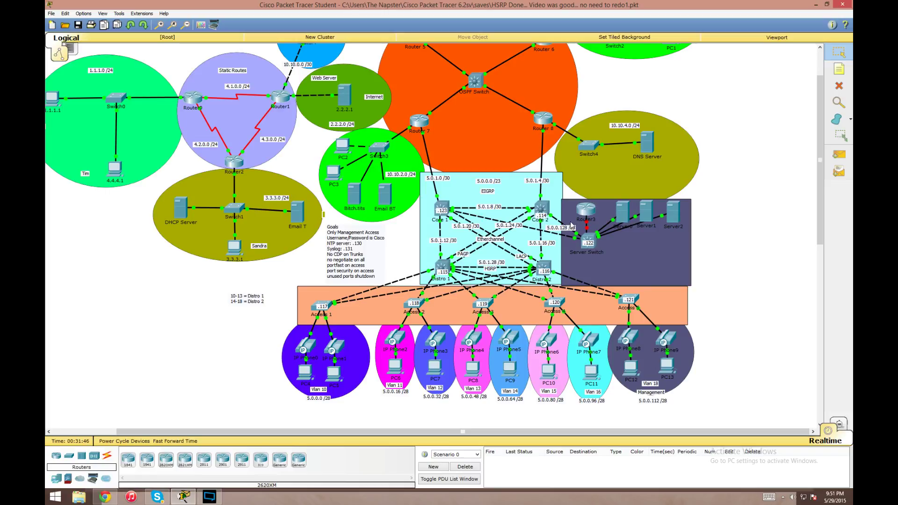
left_click(215, 503)
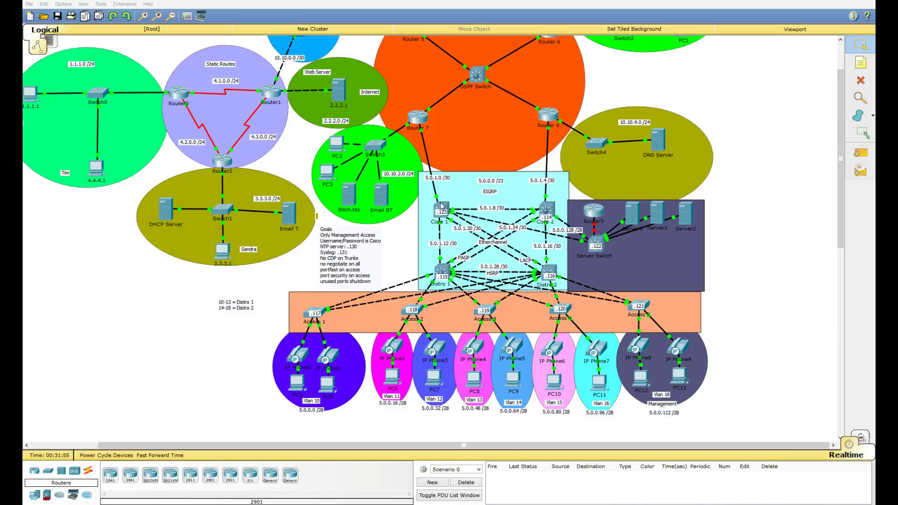
mouse_move(441, 216)
left_mouse_down()
mouse_move(438, 270)
mouse_move(548, 271)
mouse_move(543, 214)
mouse_move(442, 211)
left_mouse_up()
left_click_drag(542, 202, 440, 270)
left_click_drag(429, 202, 546, 270)
left_click_drag(544, 205, 602, 245)
left_click_drag(416, 205, 622, 247)
left_click_drag(388, 202, 575, 205)
mouse_move(426, 114)
left_mouse_down()
mouse_move(442, 149)
mouse_move(439, 196)
left_mouse_up()
left_click_drag(547, 186, 550, 151)
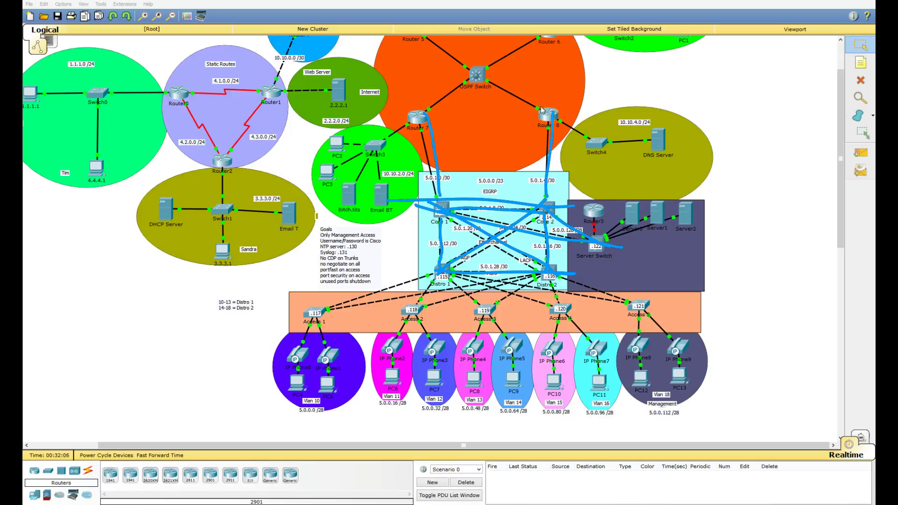
key("ctrl+shift+7")
left_click_drag(436, 186, 451, 191)
mouse_move(553, 189)
left_mouse_down()
mouse_move(521, 206)
mouse_move(573, 201)
left_mouse_up()
mouse_move(799, 356)
left_mouse_down()
mouse_move(270, 265)
mouse_move(571, 431)
mouse_move(603, 247)
mouse_move(487, 240)
left_mouse_up()
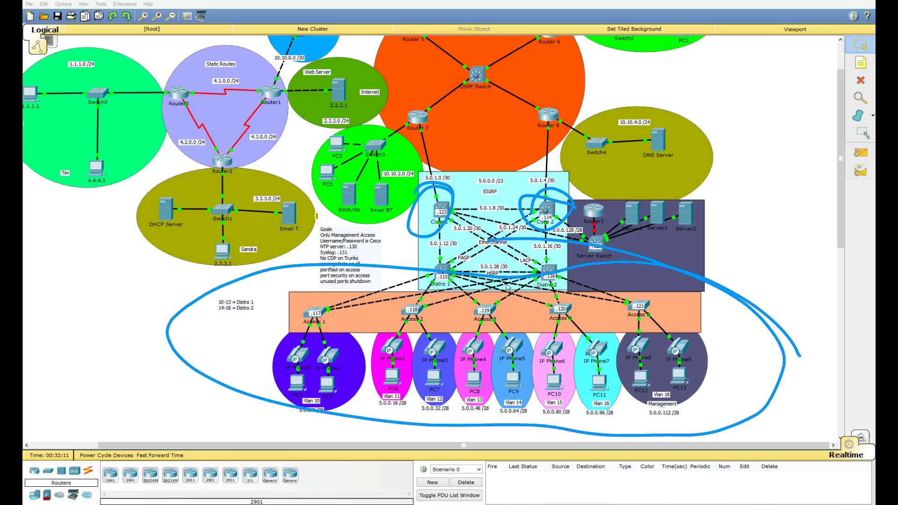
left_click_drag(449, 184, 435, 199)
left_click_drag(545, 186, 550, 199)
mouse_move(446, 188)
left_mouse_down()
mouse_move(432, 109)
mouse_move(387, 22)
left_mouse_up()
left_click_drag(550, 189, 367, 17)
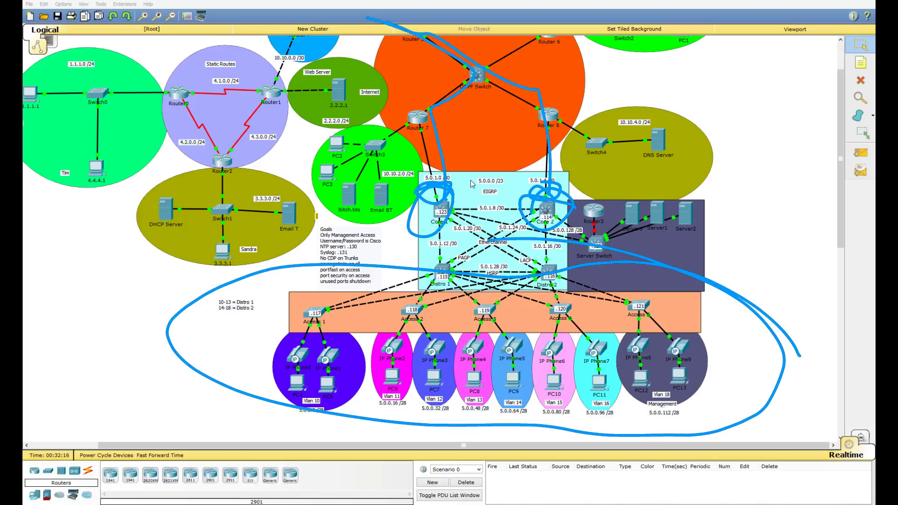
key("Escape")
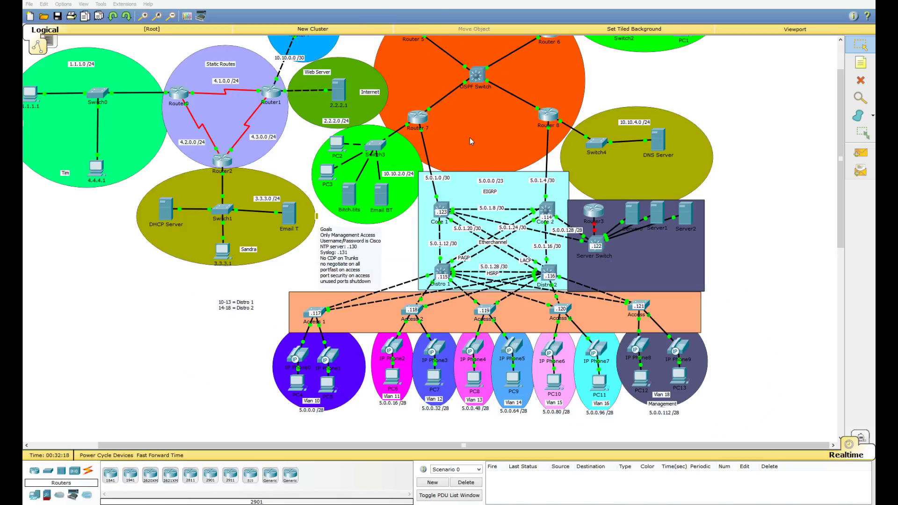
mouse_move(331, 59)
left_mouse_down()
mouse_move(361, 70)
mouse_move(267, 75)
left_mouse_up()
mouse_move(412, 159)
left_mouse_down()
mouse_move(285, 226)
mouse_move(91, 177)
left_mouse_up()
mouse_move(141, 157)
left_mouse_down()
mouse_move(346, 215)
mouse_move(517, 14)
left_mouse_up()
mouse_move(471, 77)
left_mouse_down()
mouse_move(433, 273)
mouse_move(387, 352)
mouse_move(394, 386)
left_mouse_up()
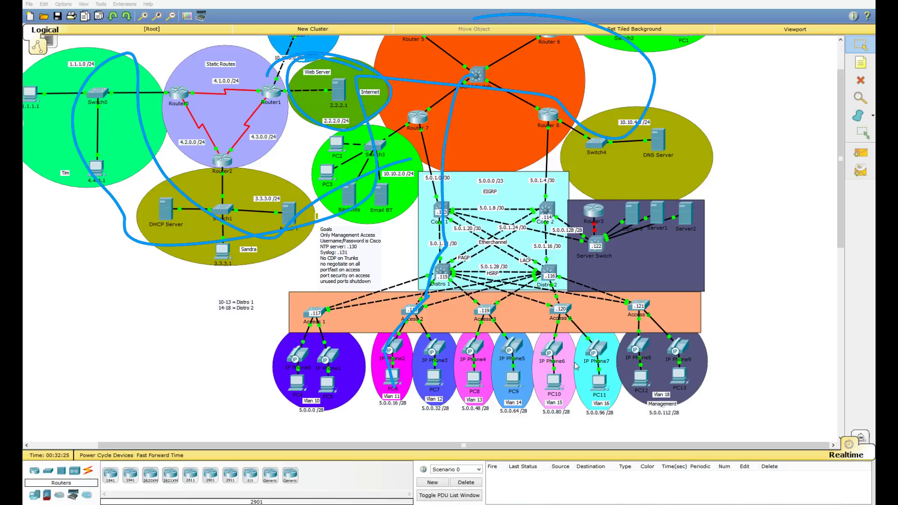
key("Escape")
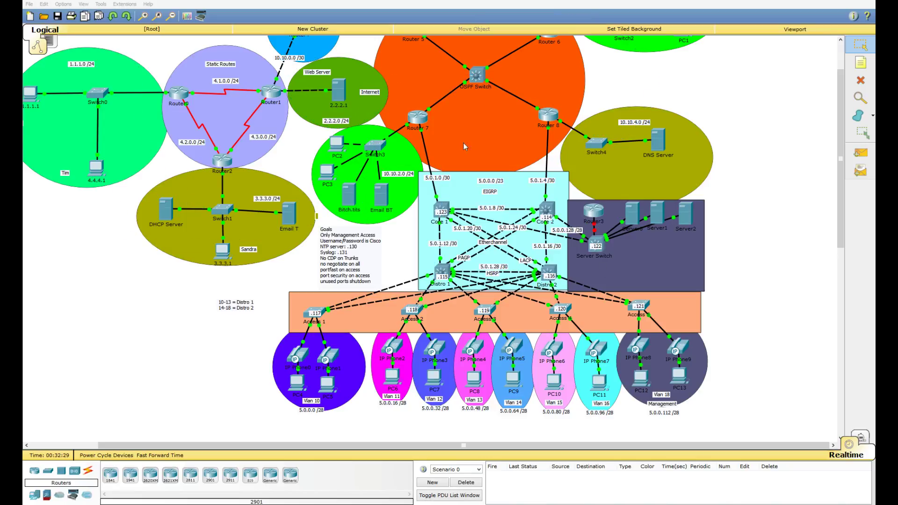
left_click_drag(442, 177, 445, 188)
mouse_move(561, 184)
left_mouse_down()
mouse_move(523, 186)
mouse_move(570, 192)
left_mouse_up()
mouse_move(603, 227)
left_mouse_down()
mouse_move(609, 233)
mouse_move(567, 222)
mouse_move(565, 234)
mouse_move(641, 205)
left_mouse_up()
left_click_drag(608, 240, 676, 245)
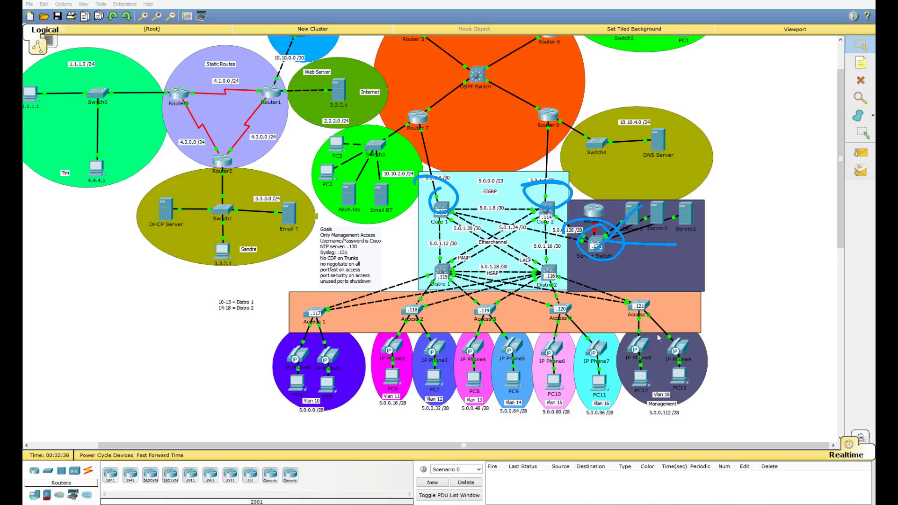
key("e")
mouse_move(450, 249)
left_mouse_down()
mouse_move(474, 266)
mouse_move(531, 248)
left_mouse_up()
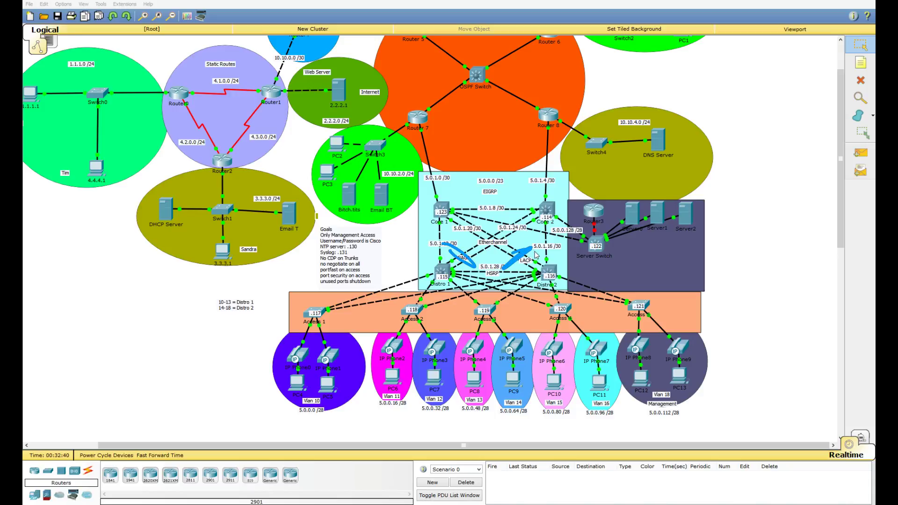
key("e")
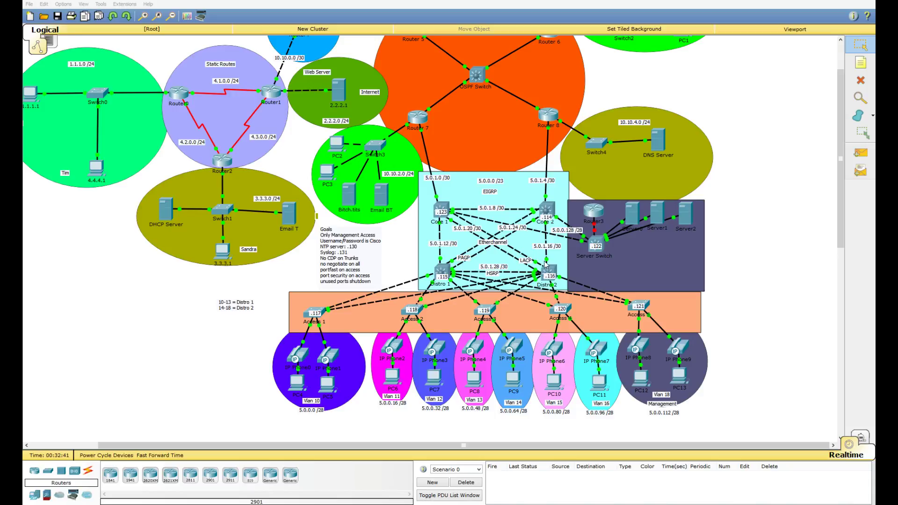